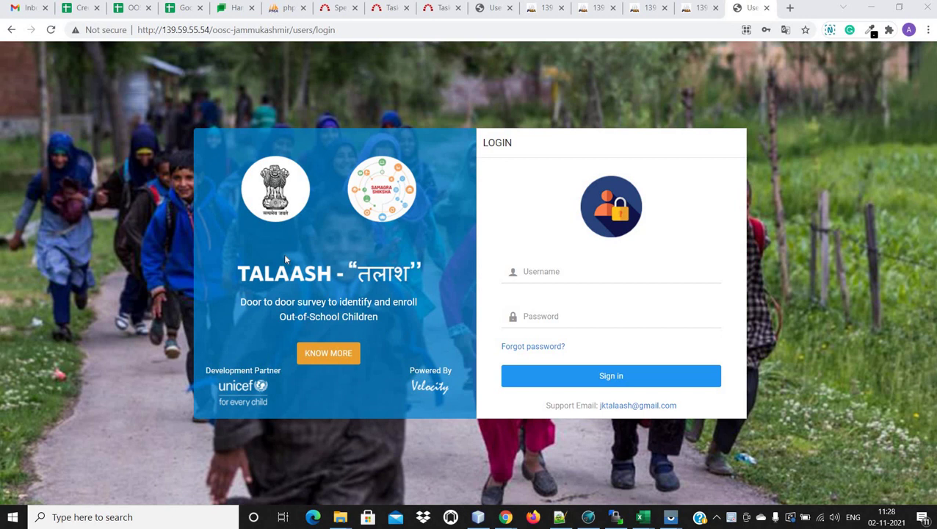
Step: Enter the surveyor username and password and submit the first login attempt
click(538, 269)
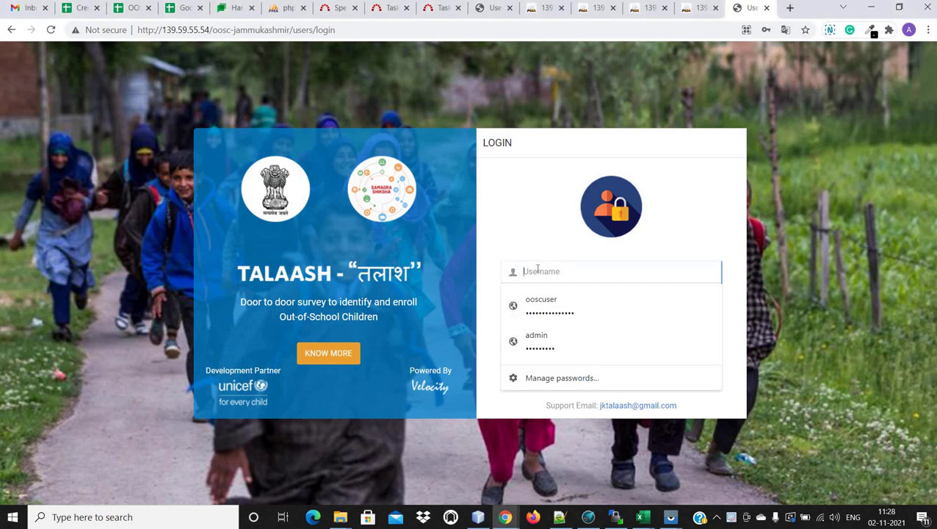
click(410, 35)
key(Return)
text(ad)
key(BackSpace)
key(BackSpace)
key(BackSpace)
text(Testsurveyor123)
key(Tab)
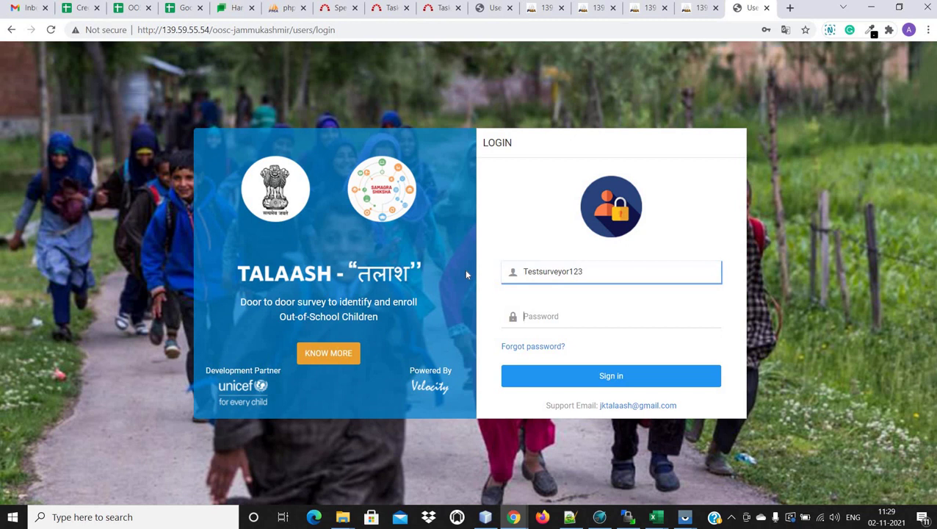
text(***************)
key(Return)
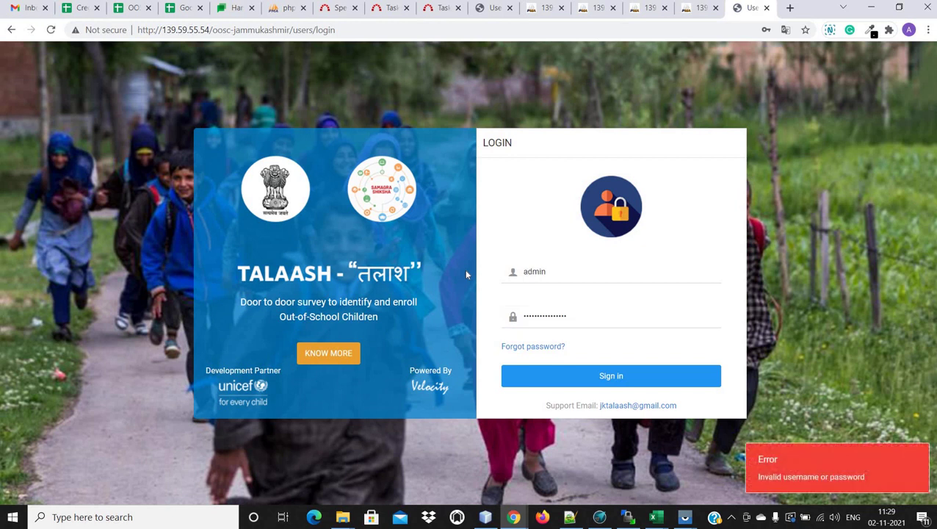
Step: After the invalid-login error, re-enter the surveyor username and password and sign in
click(494, 279)
key(ctrl+a)
key(BackSpace)
text(Testsurveyor123)
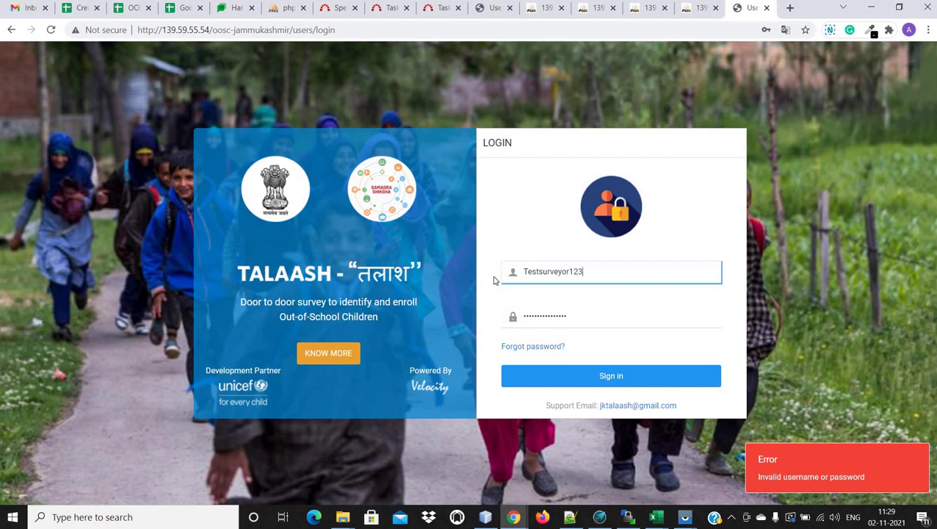
key(Tab)
text(**********)
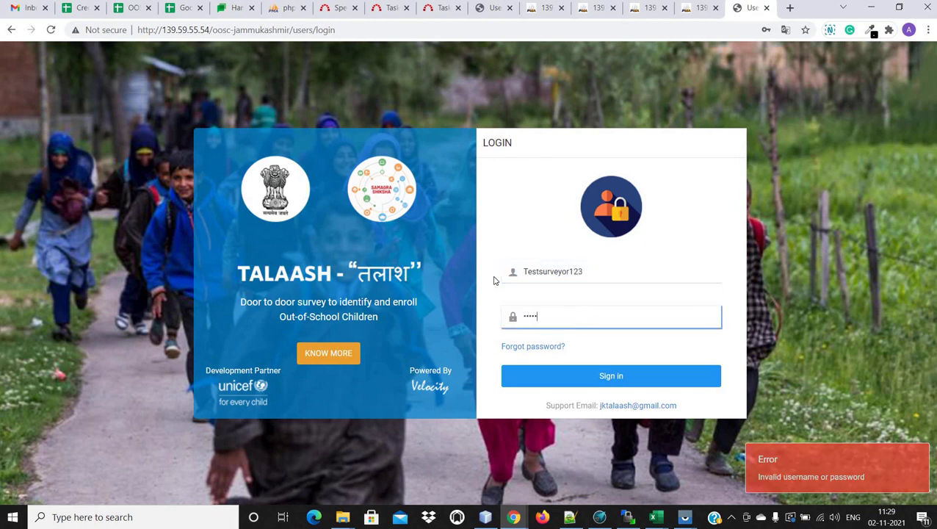
text(*****)
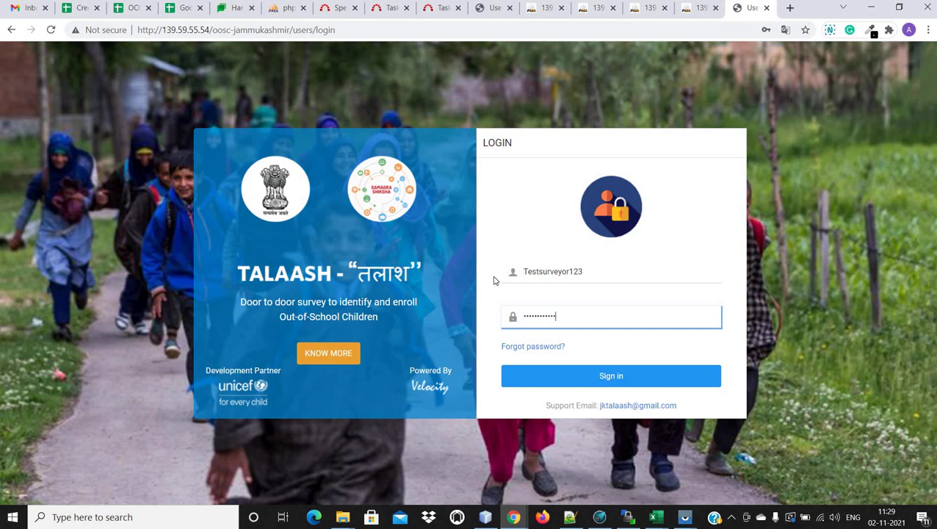
key(Return)
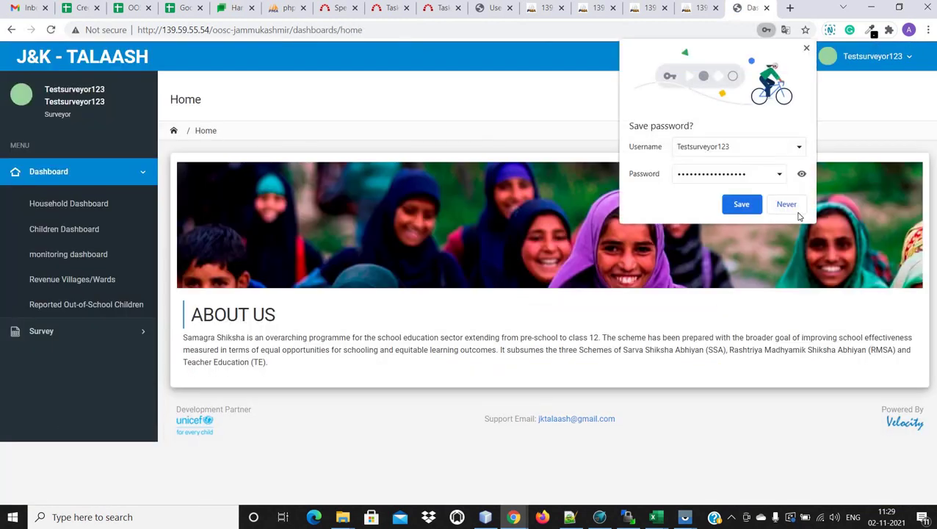
Step: Decline Chrome's password saving and open Survey > Household Information to show the Household Details list
click(793, 208)
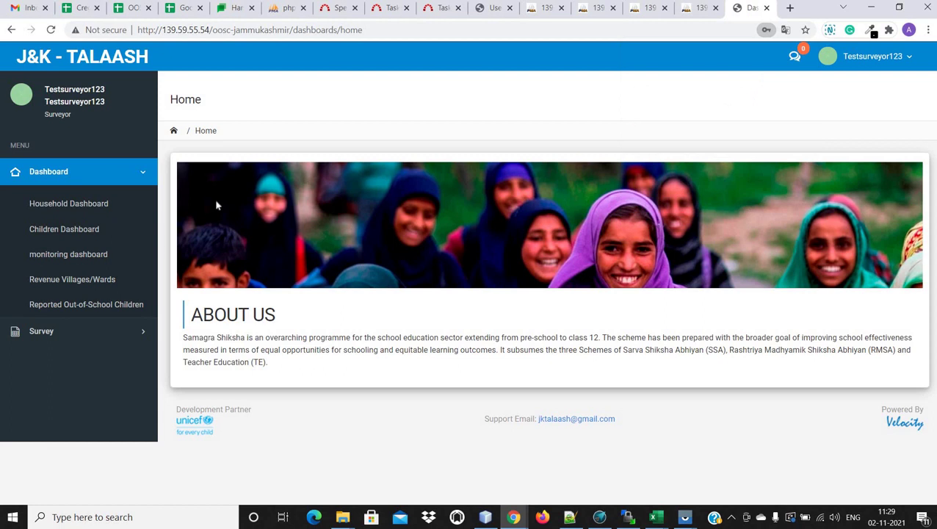
click(47, 330)
click(81, 232)
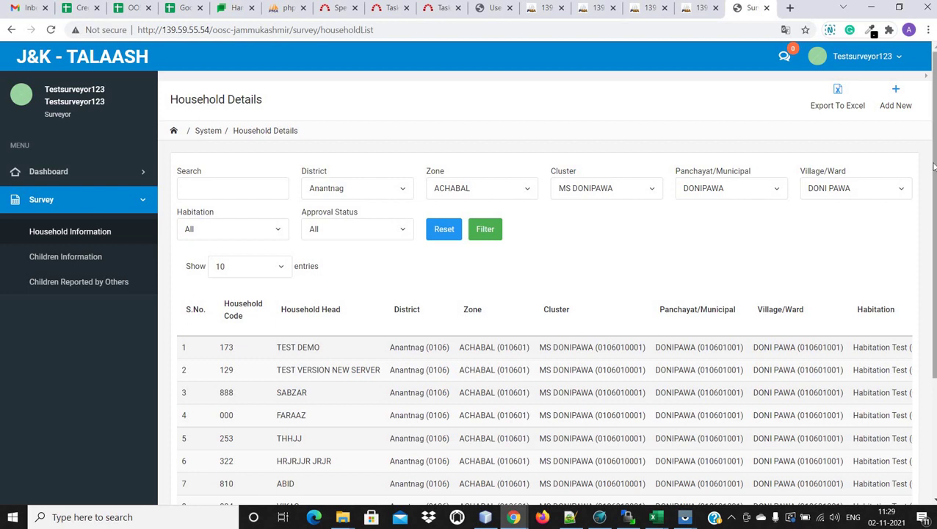
scroll(926, 155, down, 3)
scroll(710, 95, up, 3)
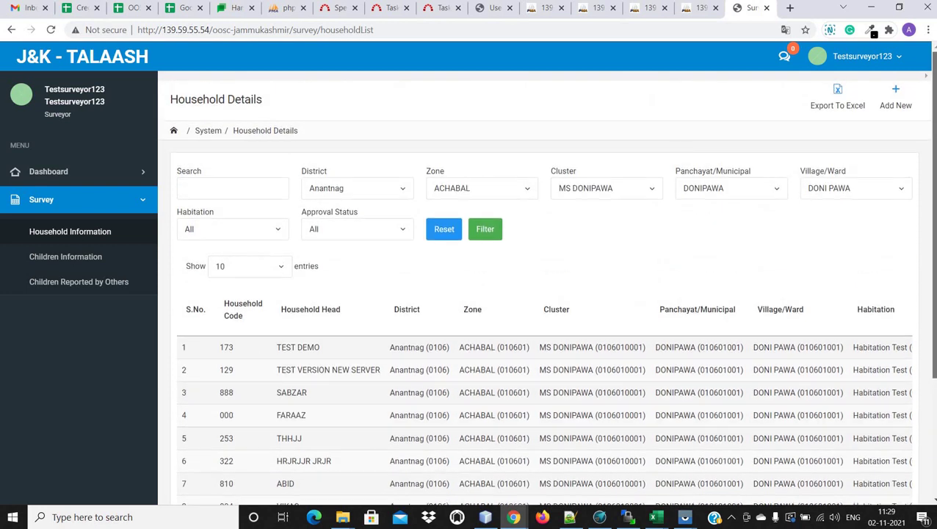
Step: Add a new household for GMS DONIPAWA with Village/Ward DONI PAWA and Habitation 'Habitation Test'
click(895, 107)
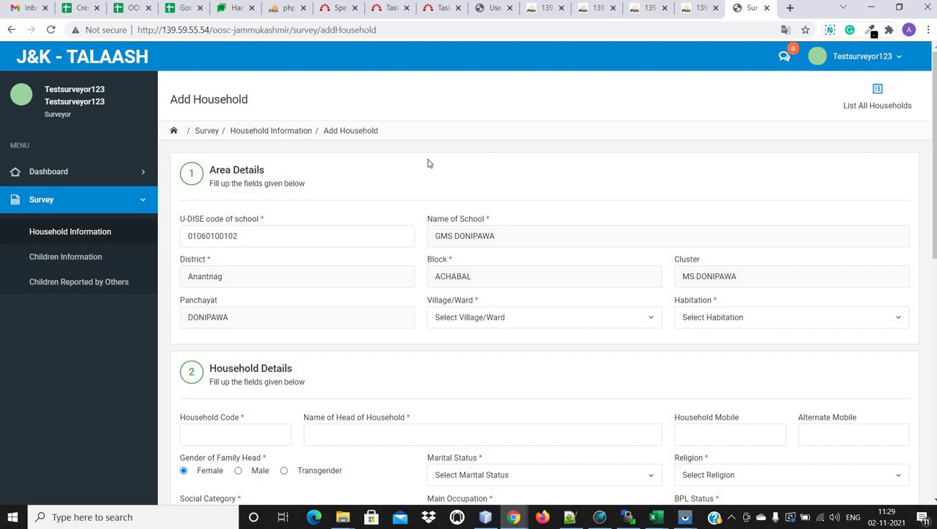
scroll(429, 163, down, 1)
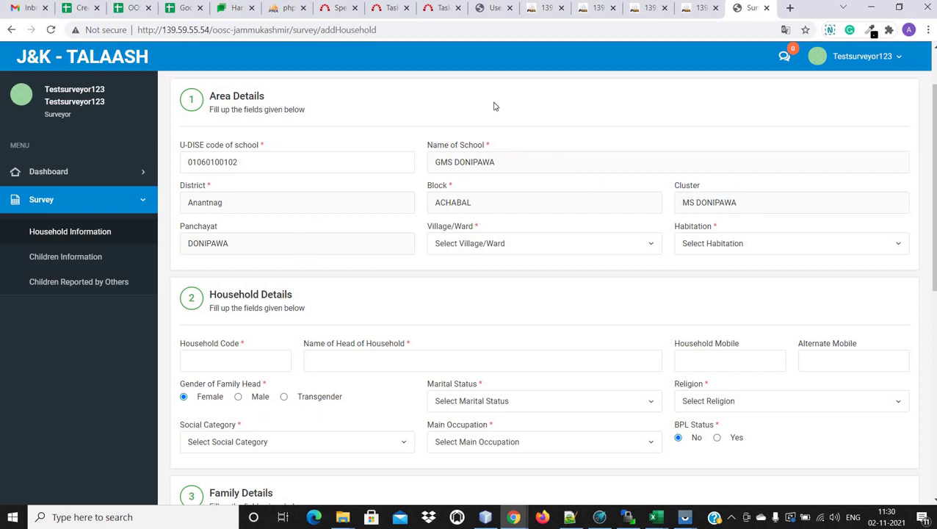
click(510, 243)
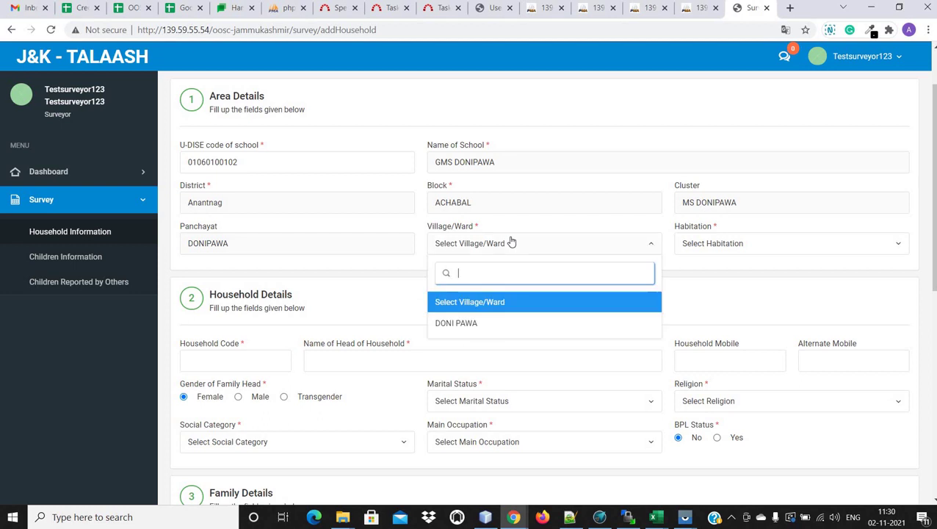
click(474, 323)
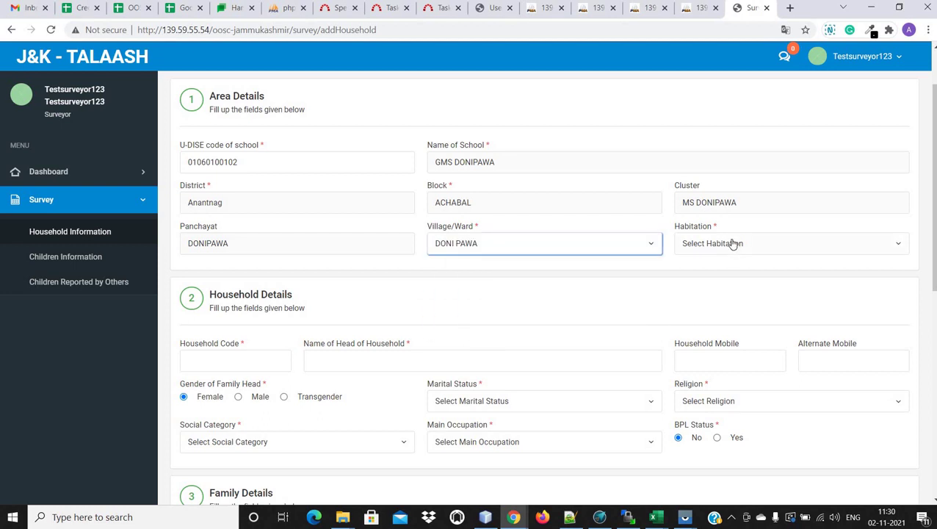
click(738, 242)
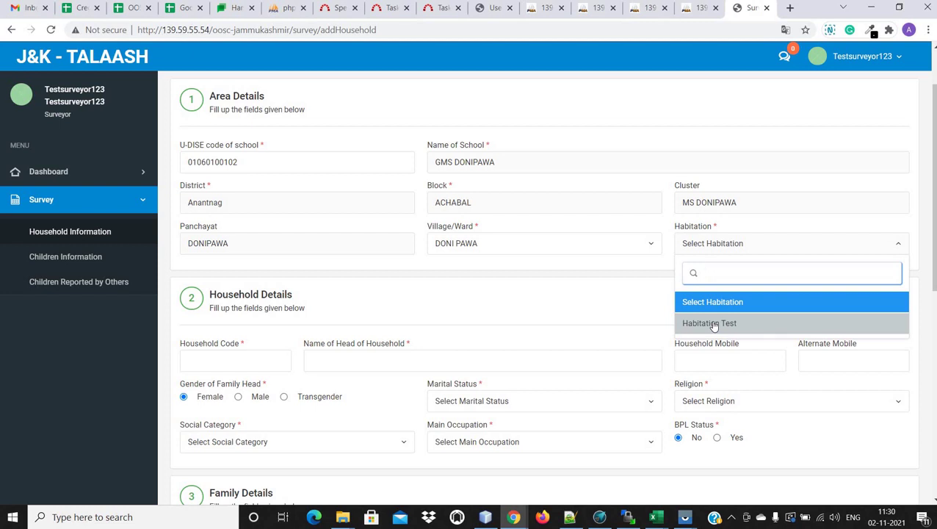
click(713, 326)
scroll(450, 307, down, 2)
scroll(449, 306, down, 3)
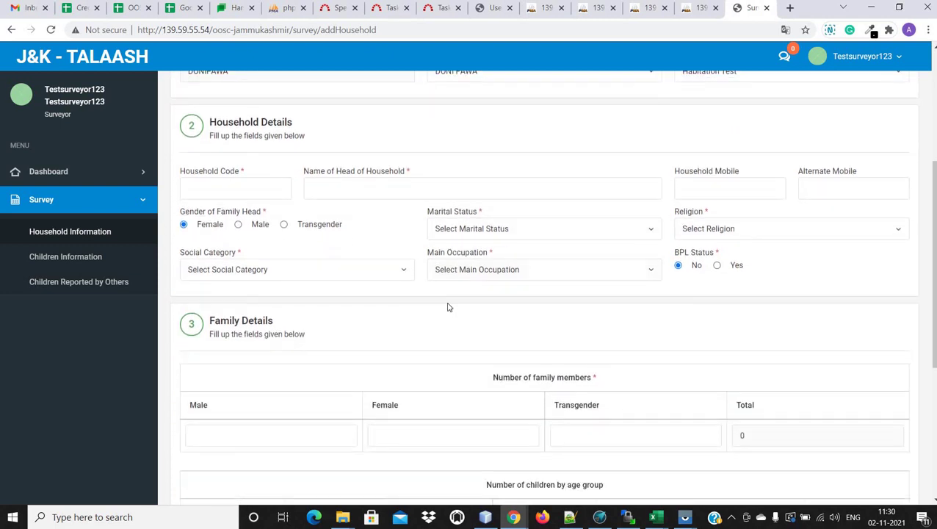
Step: Enter household code 198 and the head of household's name
click(239, 190)
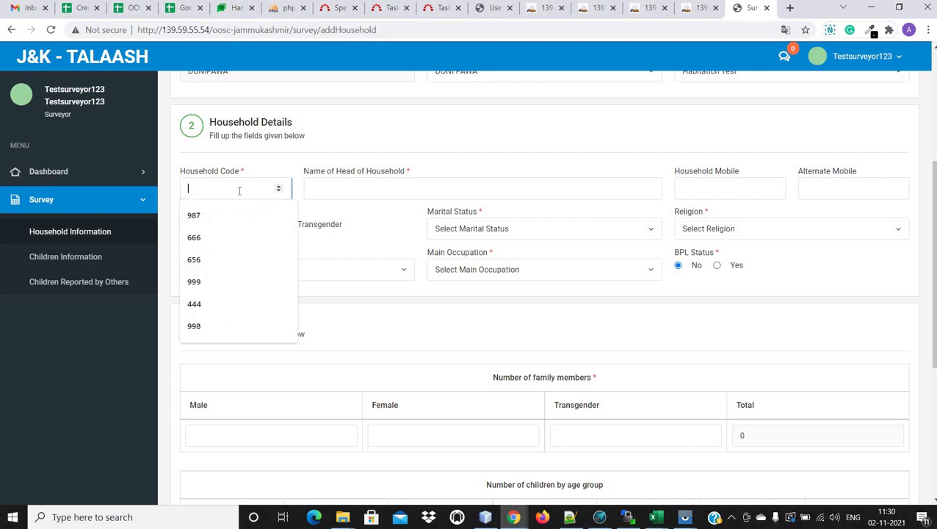
text(198)
key(Tab)
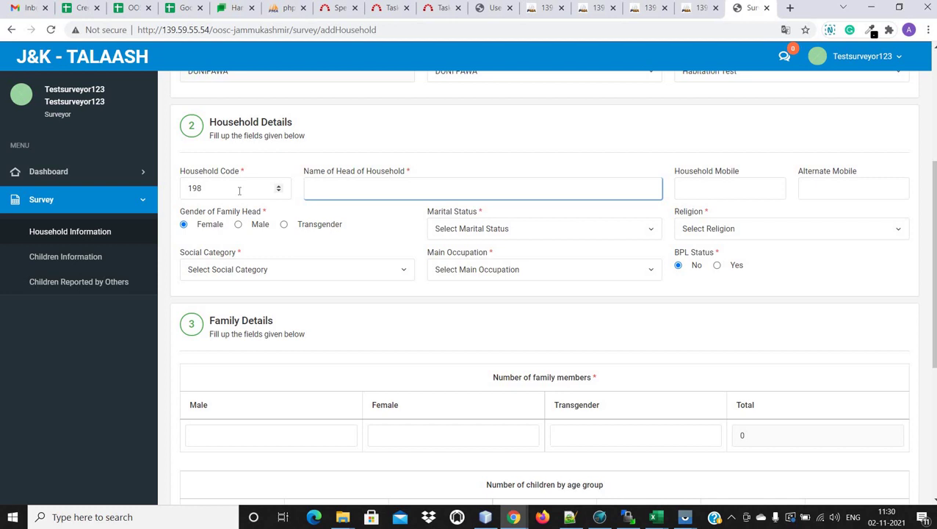
text(Test )
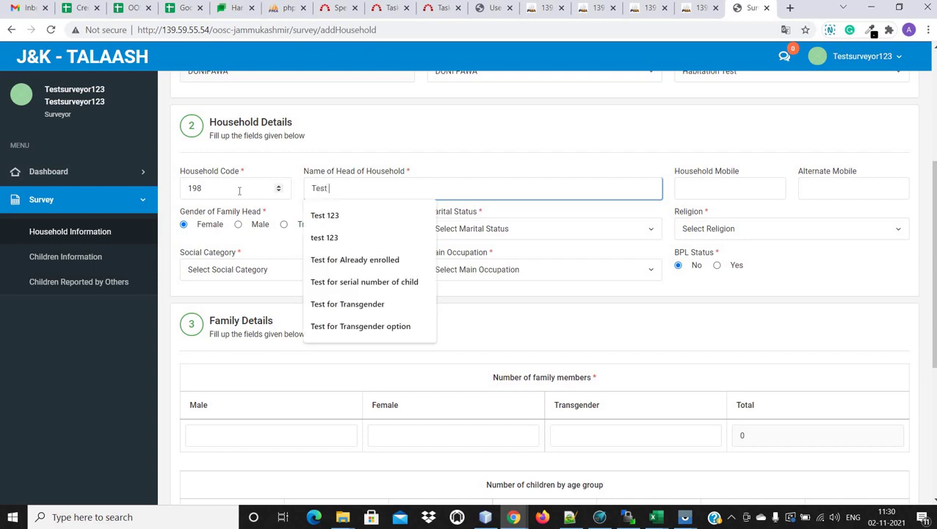
text(De)
key(BackSpace)
key(BackSpace)
text(Demo)
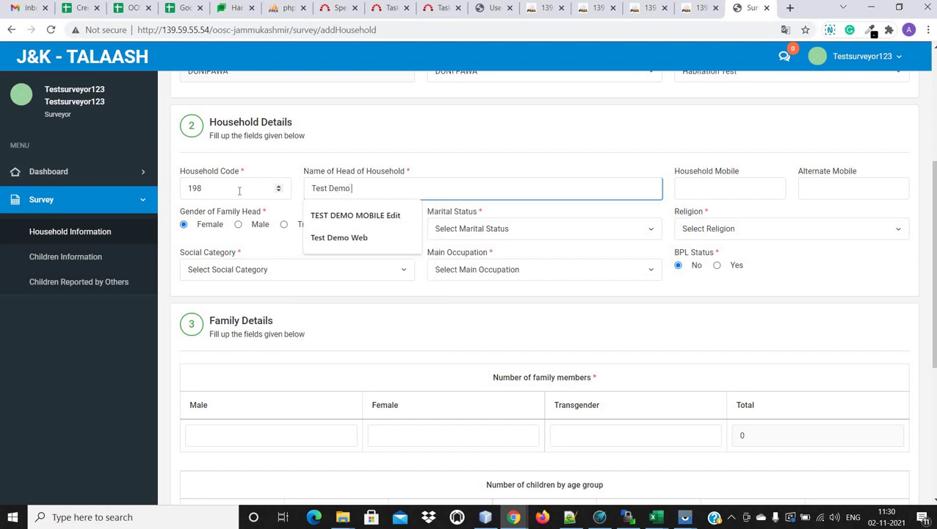
text( Video)
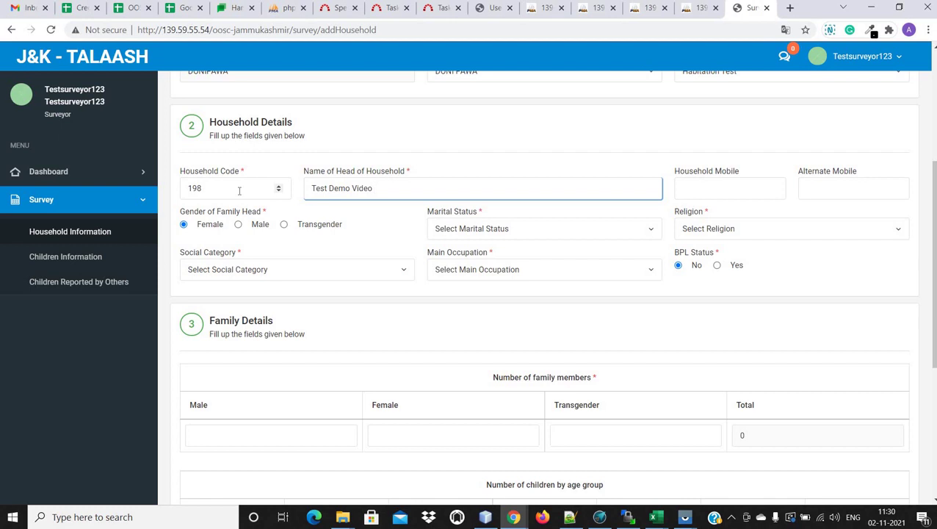
text( Webportal)
key(Tab)
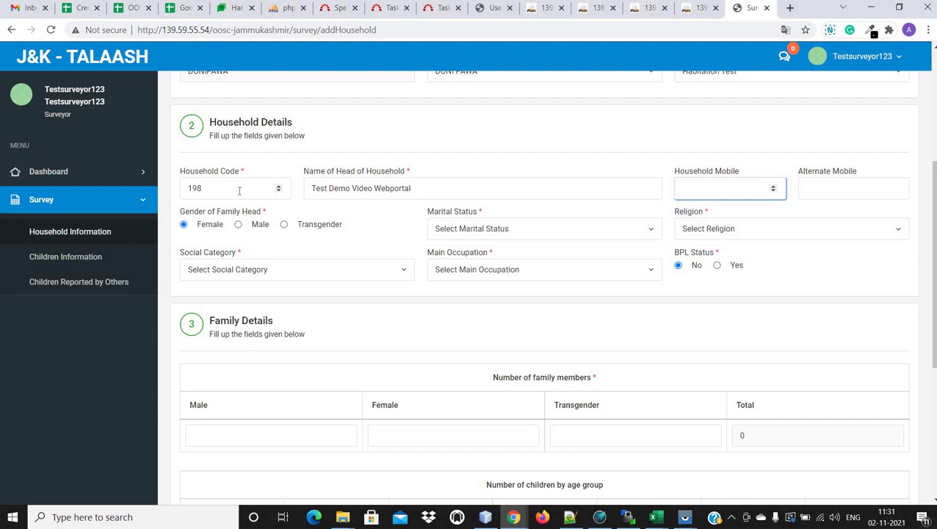
Step: Enter the household mobile number and leave Alternate Mobile blank
text(8989898989)
key(Tab)
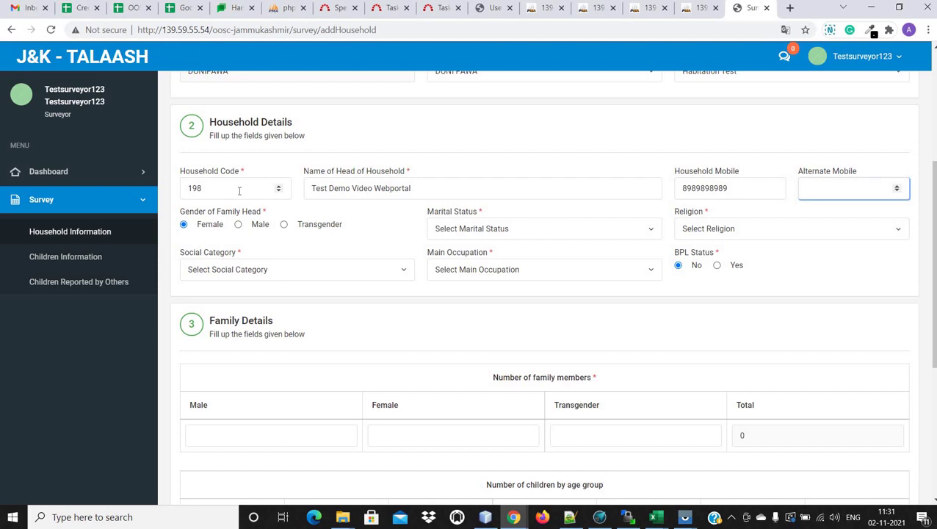
key(Tab)
Step: Set the family head to Male, 2-Currently Married, religion 2-Islam
click(251, 229)
click(516, 230)
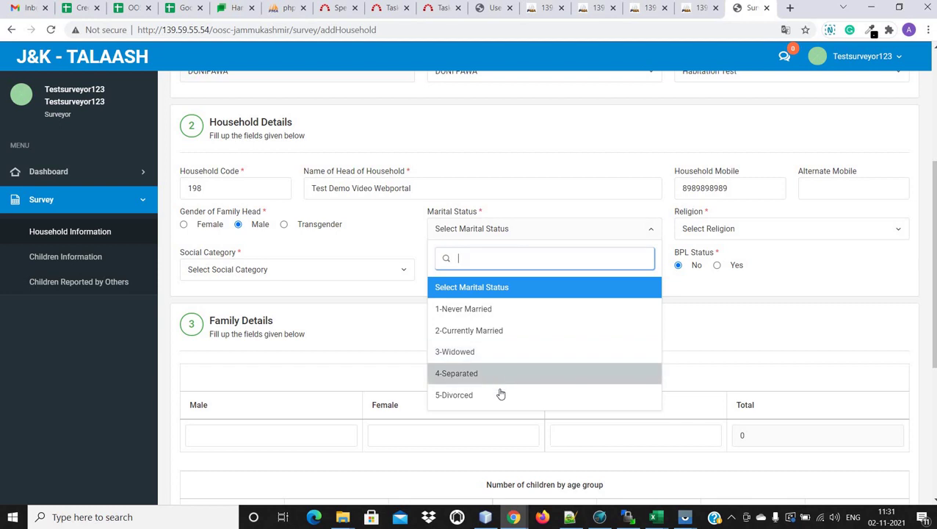
click(482, 332)
click(729, 229)
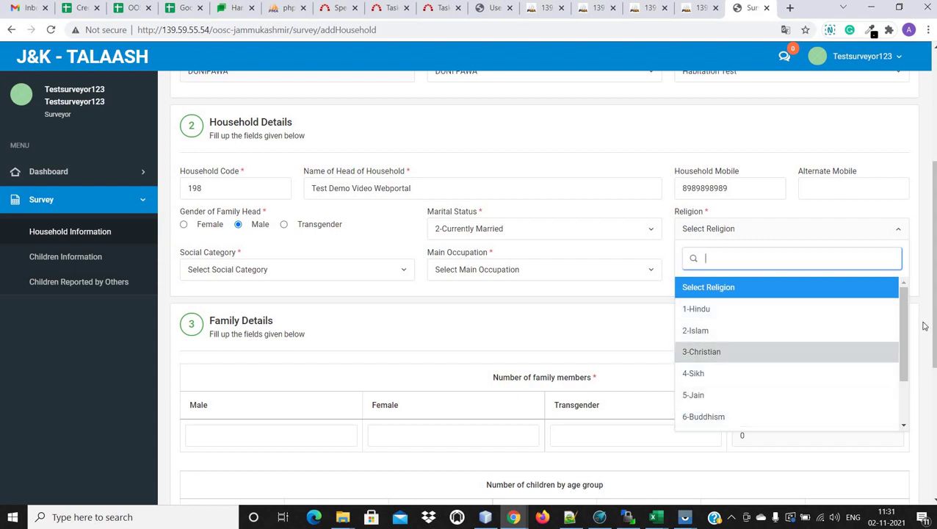
drag(904, 303, 907, 361)
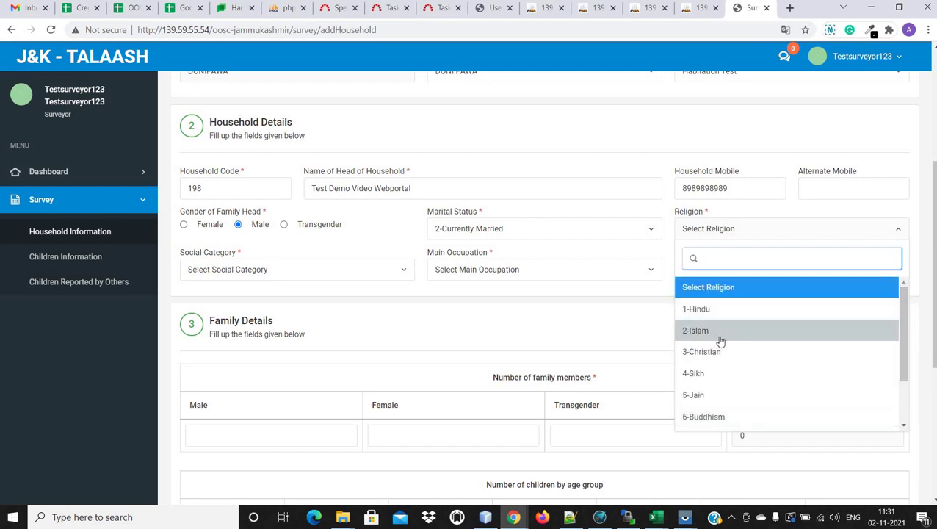
click(716, 335)
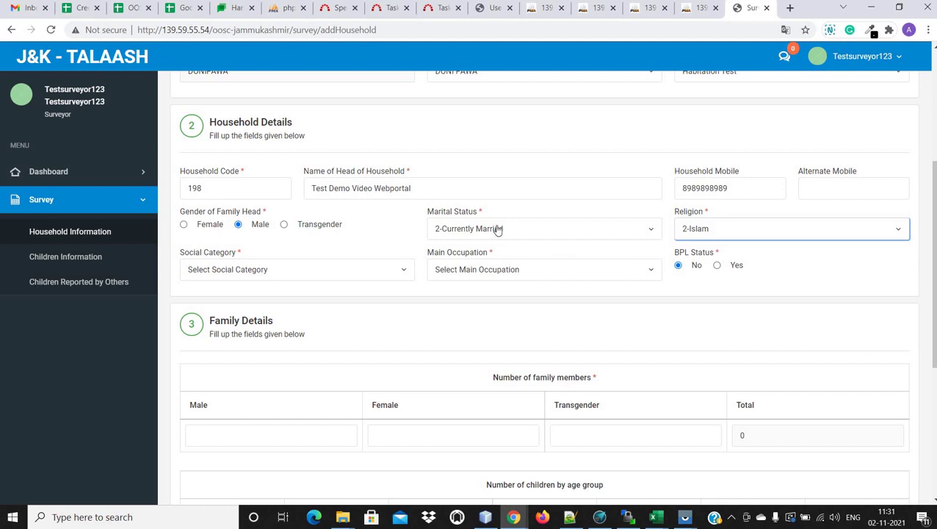
Step: Set social category 1-General and main occupation 3-Agriculture Wage Labour
click(254, 269)
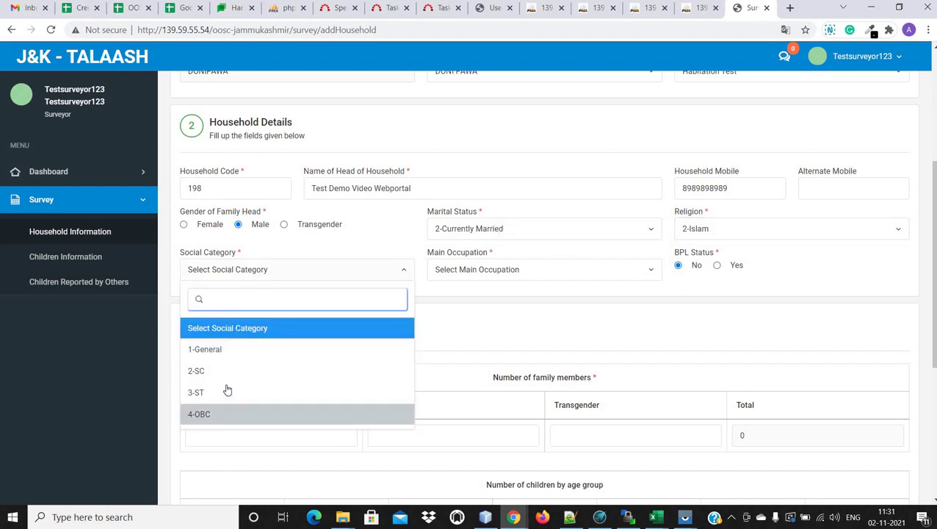
click(226, 349)
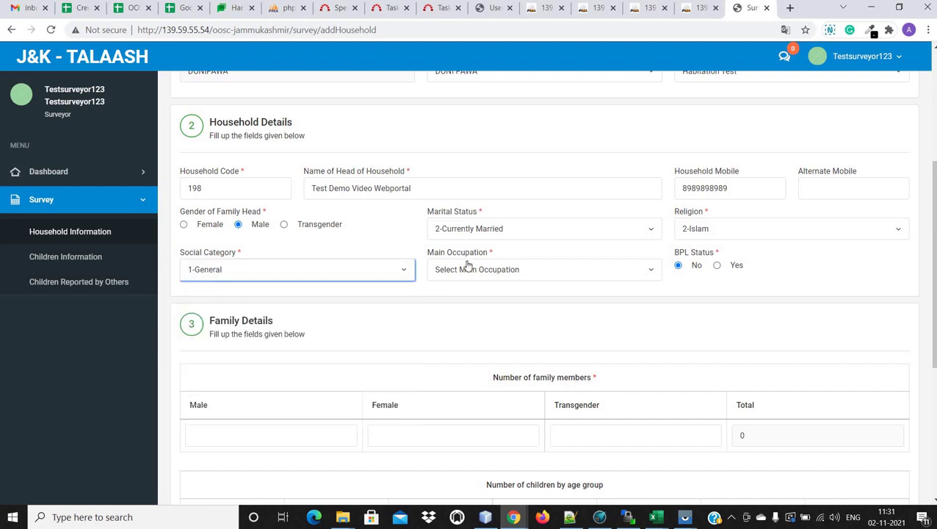
click(466, 268)
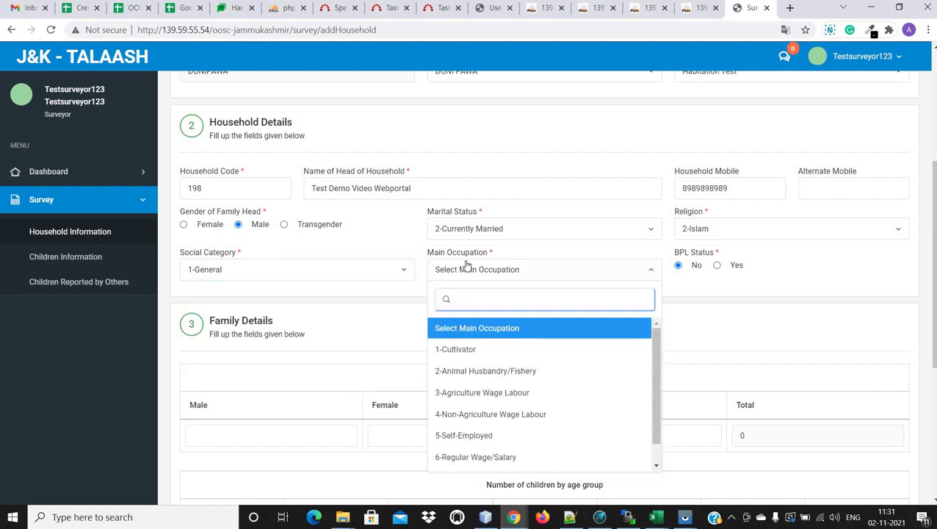
drag(651, 347, 653, 409)
drag(656, 368, 657, 343)
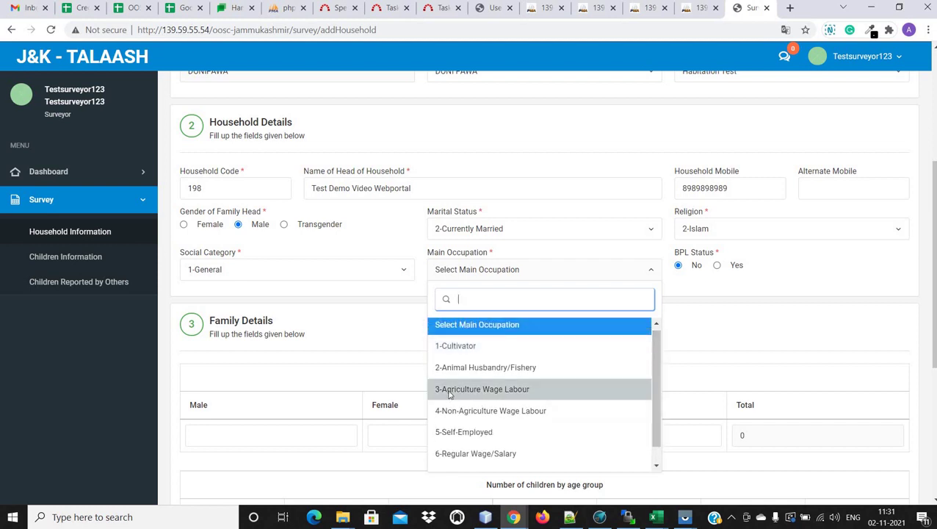
click(446, 391)
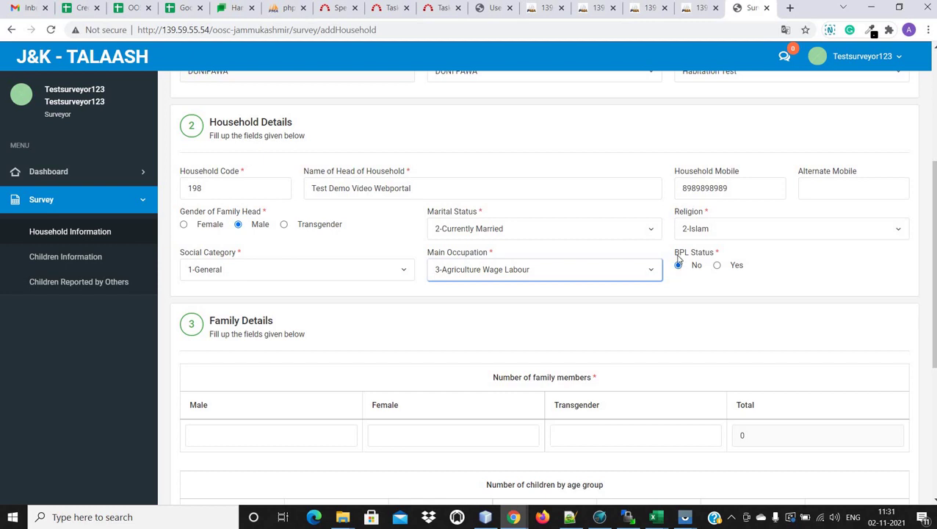
drag(673, 251, 712, 255)
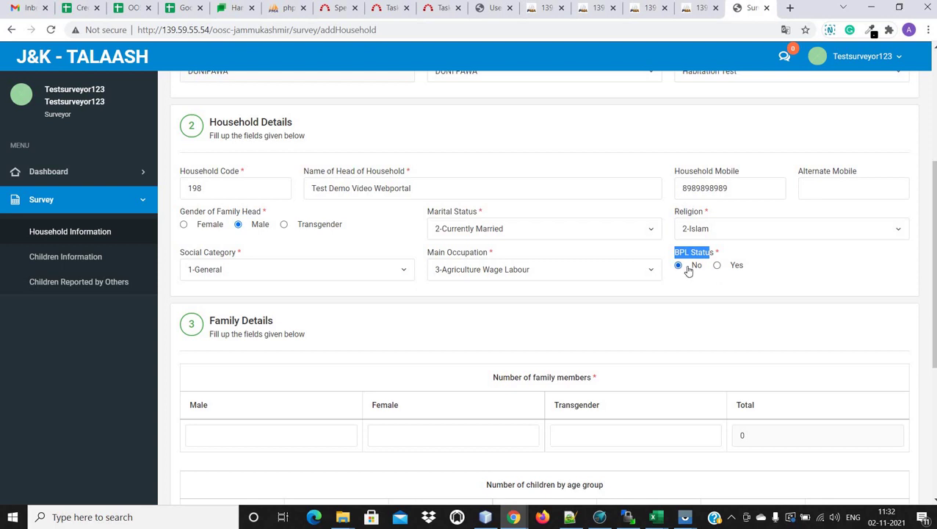
click(704, 286)
Step: Scroll down to the Family Details and Migration Details sections
scroll(703, 286, down, 3)
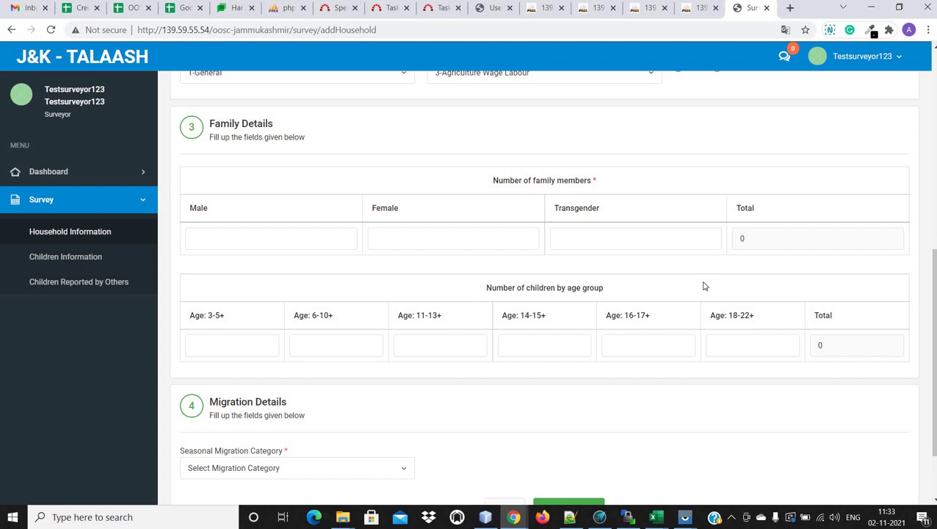
Step: Enter family members: 1 male, 1 female, 0 transgender
click(276, 235)
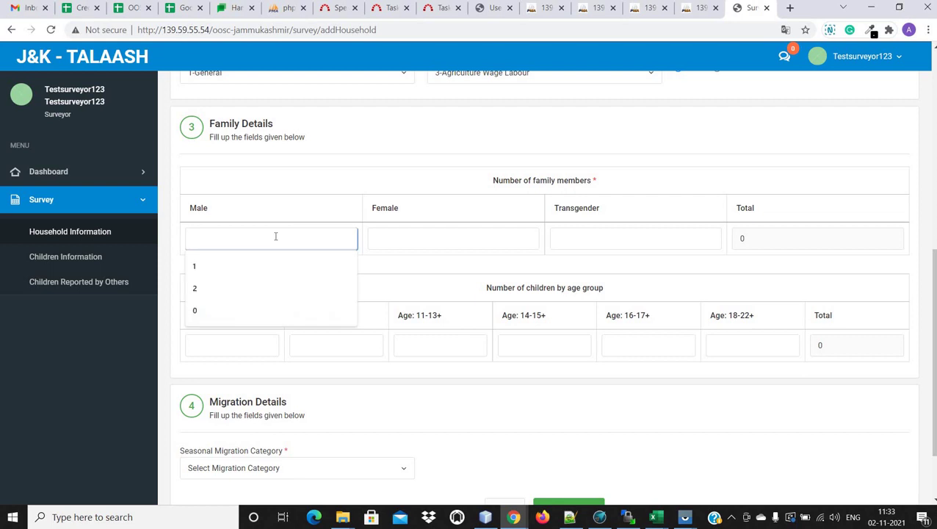
text(1)
key(Tab)
text(1)
key(Tab)
text(0)
key(Tab)
key(Tab)
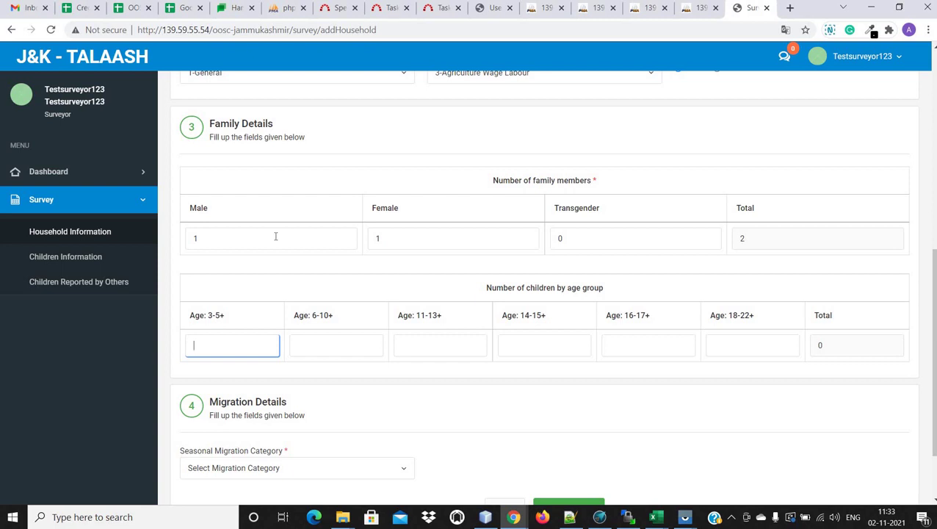
Step: Enter 1 child in Age 3-5+ and 0 in every remaining age group
text(1)
key(Tab)
text(0)
key(Tab)
text(0)
key(Tab)
text(0)
key(Tab)
text(0)
key(Tab)
text(0)
key(Tab)
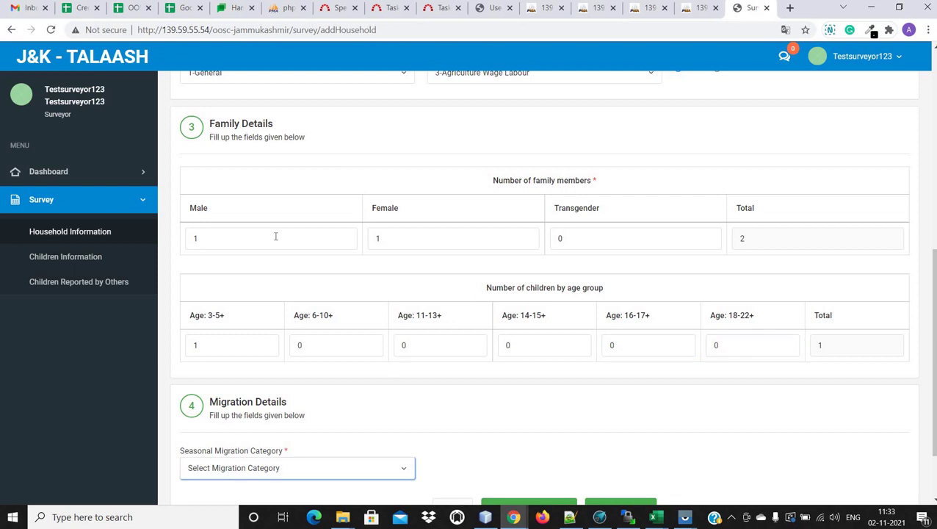
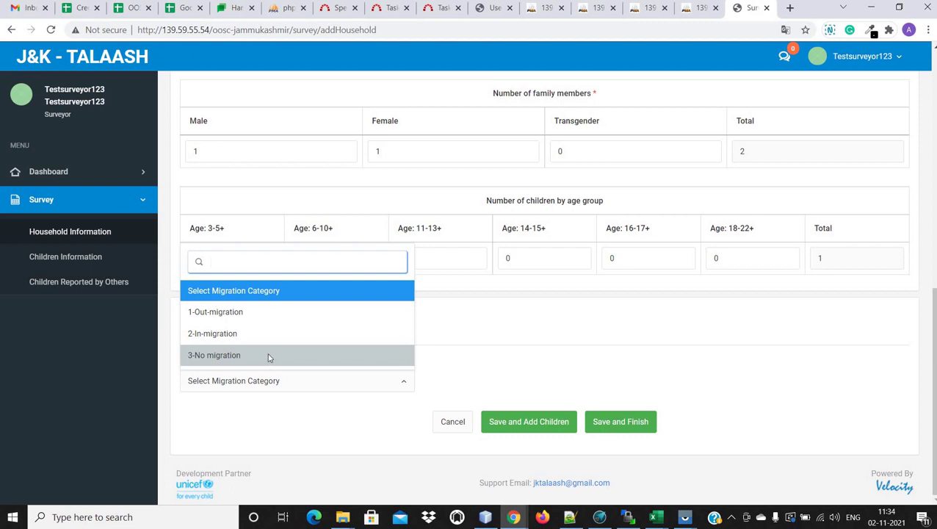
Step: Open the Seasonal Migration Category dropdown to view its options
click(269, 357)
Step: Choose 1-Out-migration as the household's seasonal migration category
click(254, 389)
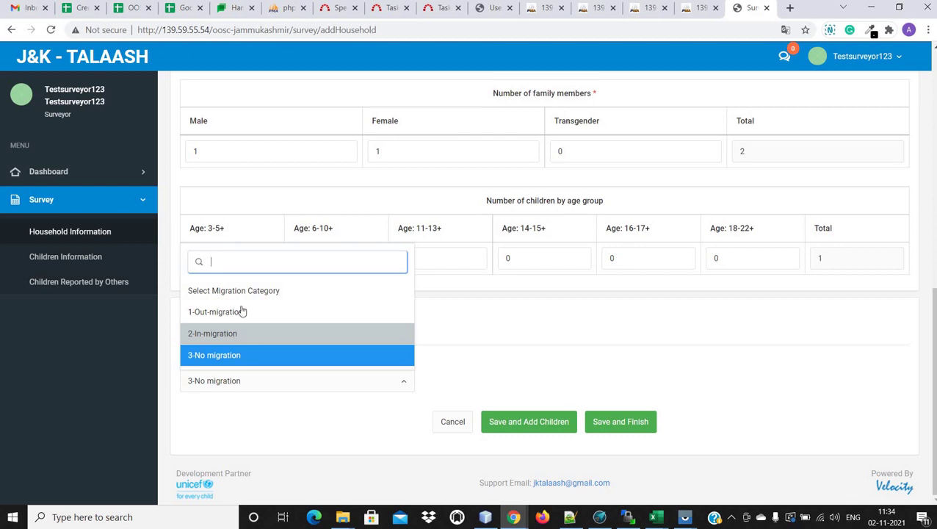
click(237, 312)
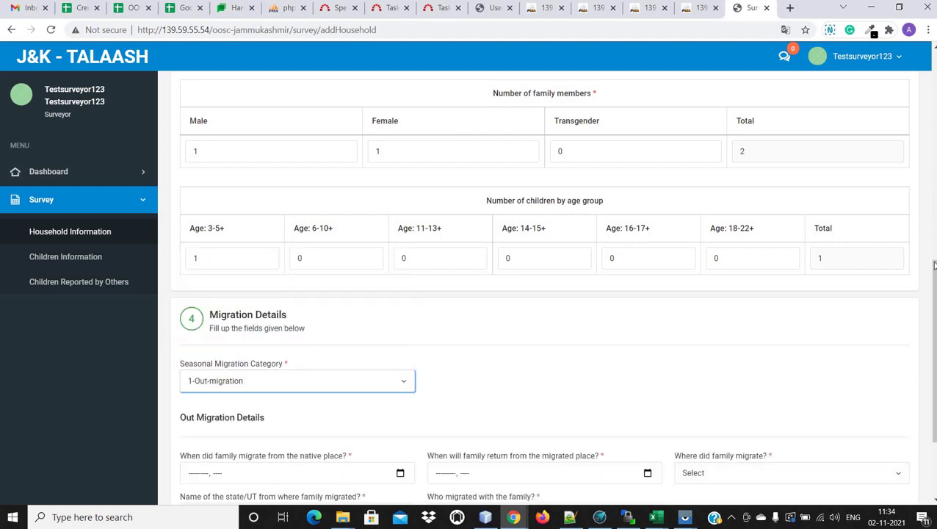
Step: Scroll to Out Migration Details, review its questions, and bring up the departure month picker
drag(934, 264, 931, 352)
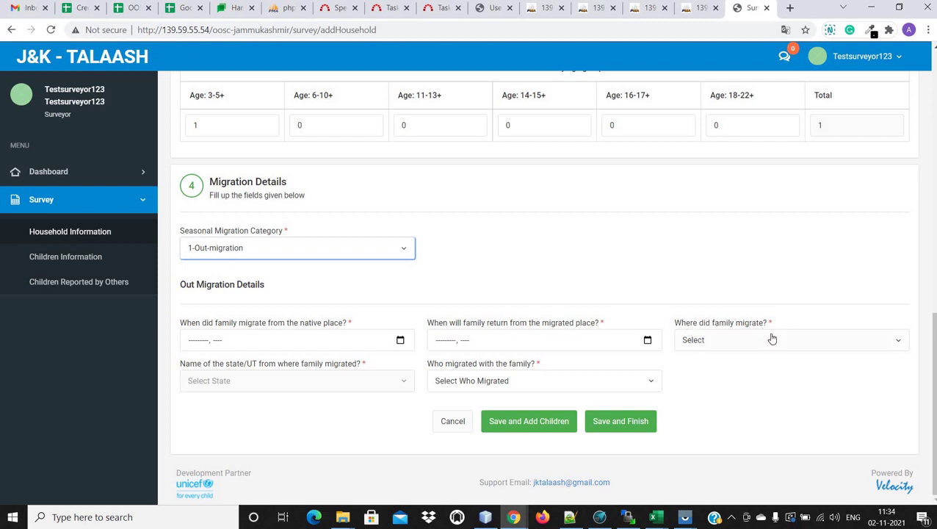
double_click(682, 323)
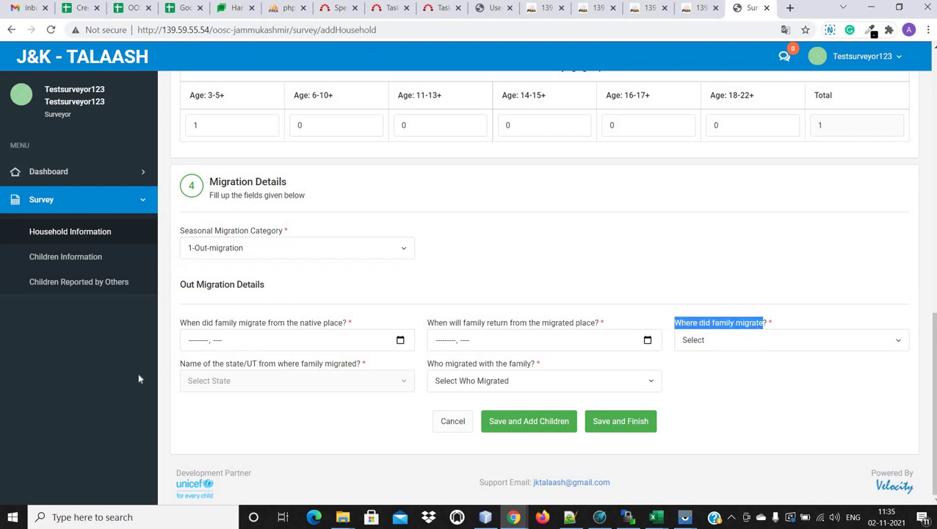
double_click(188, 364)
drag(289, 365, 353, 364)
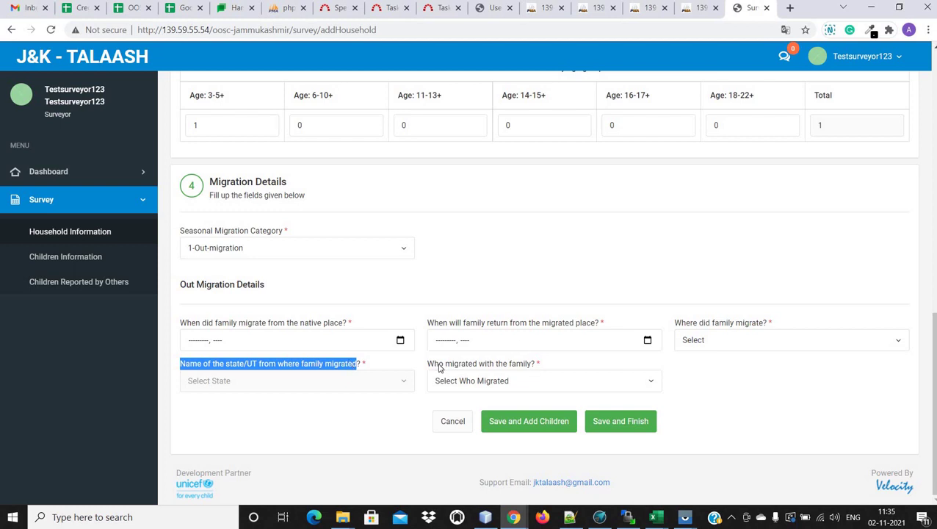
drag(429, 366, 522, 365)
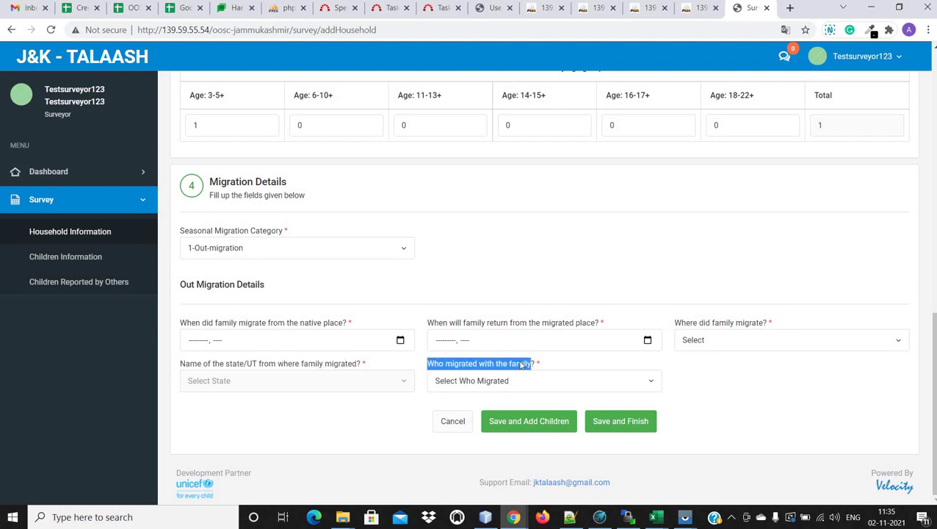
click(460, 271)
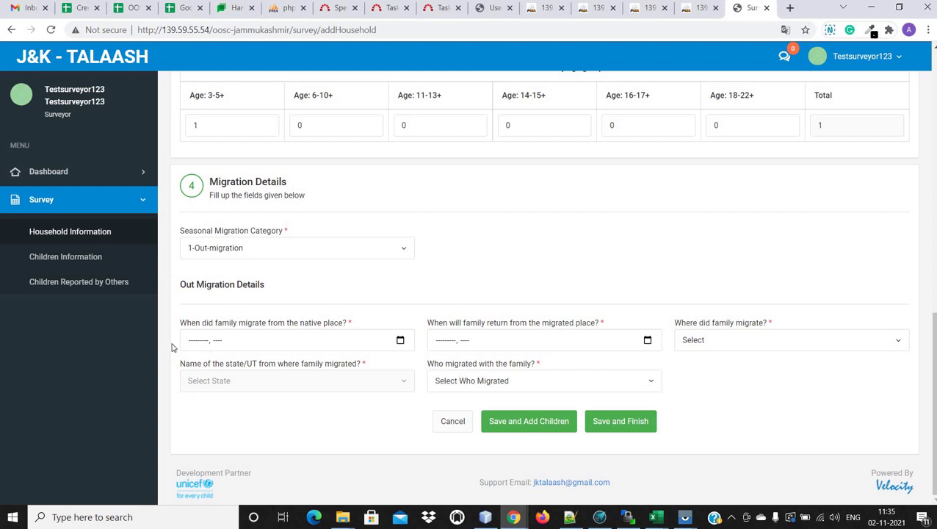
drag(205, 323, 354, 323)
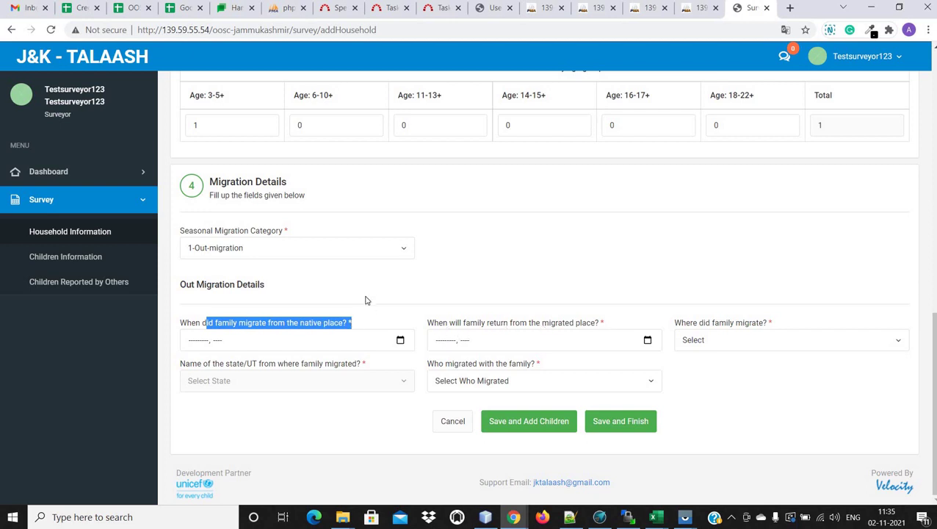
click(402, 343)
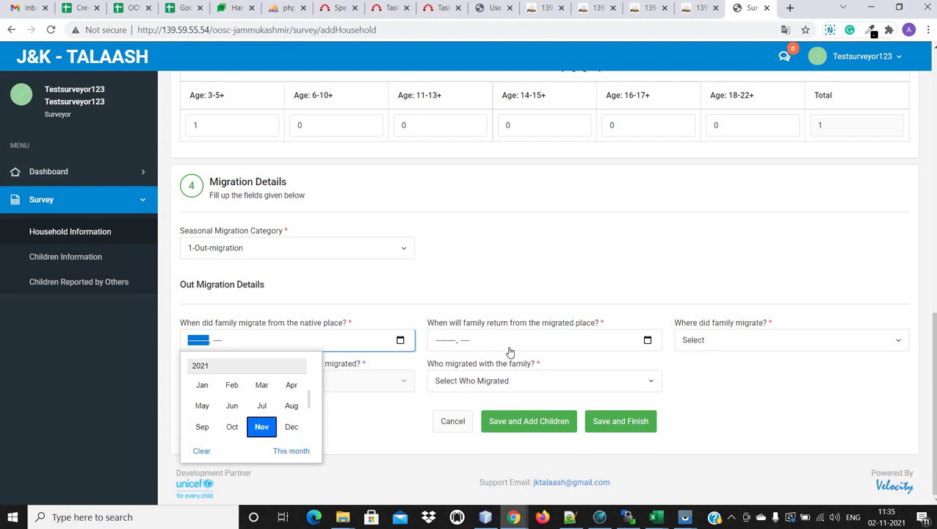
Step: Try 3-Outside the state as the destination and browse the state list without choosing
click(551, 267)
click(649, 342)
click(623, 253)
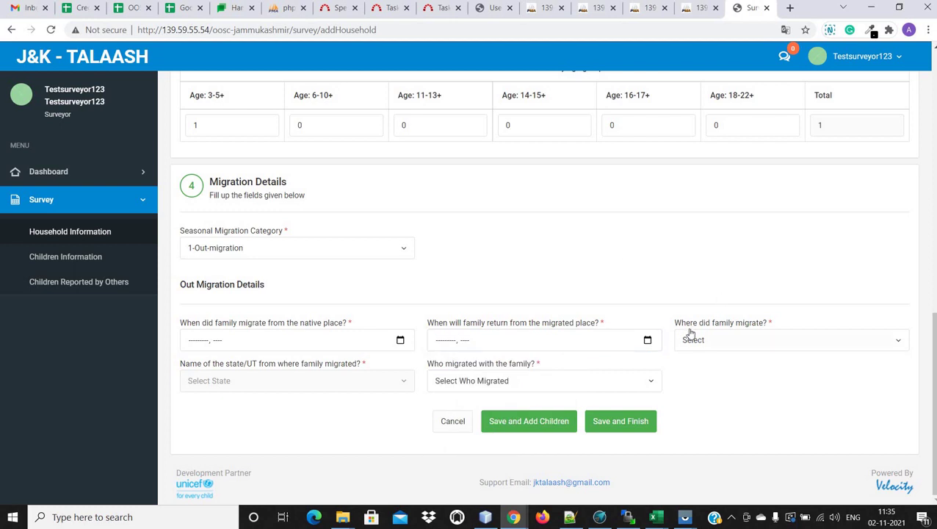
drag(685, 323, 764, 330)
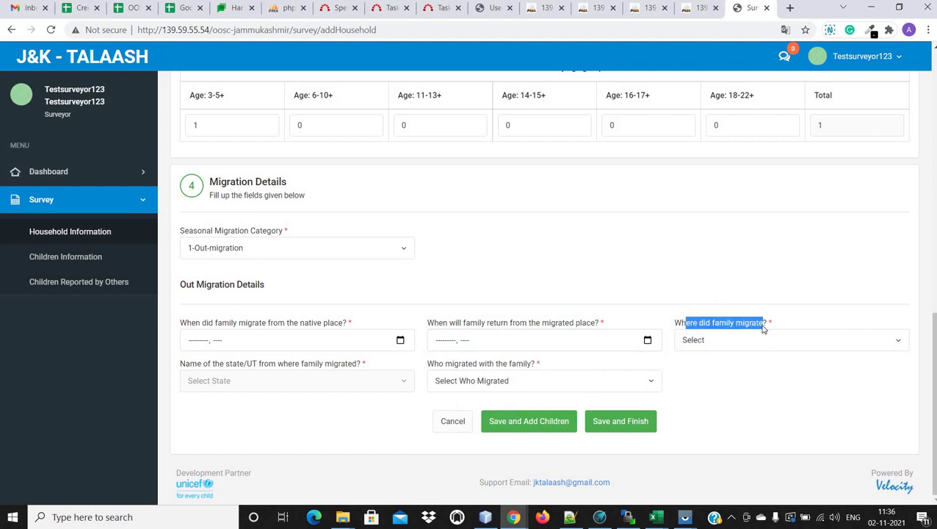
click(713, 347)
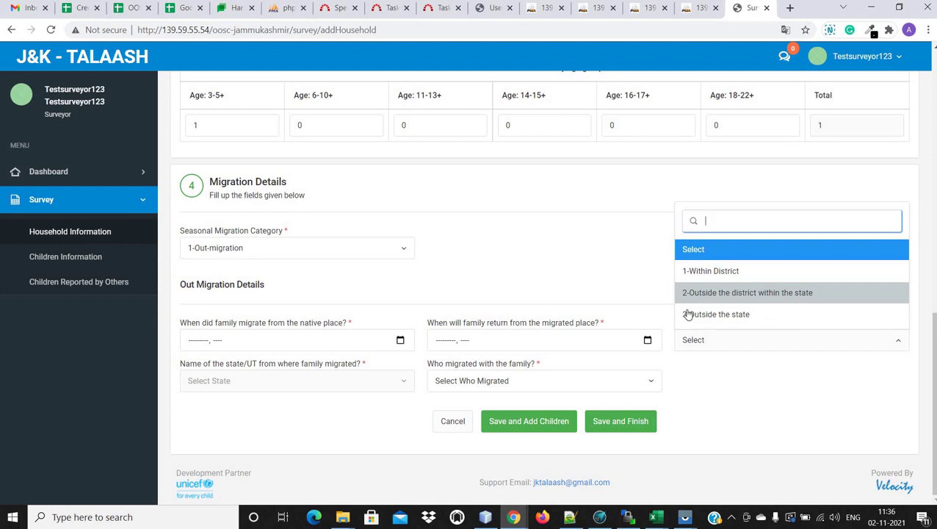
click(690, 313)
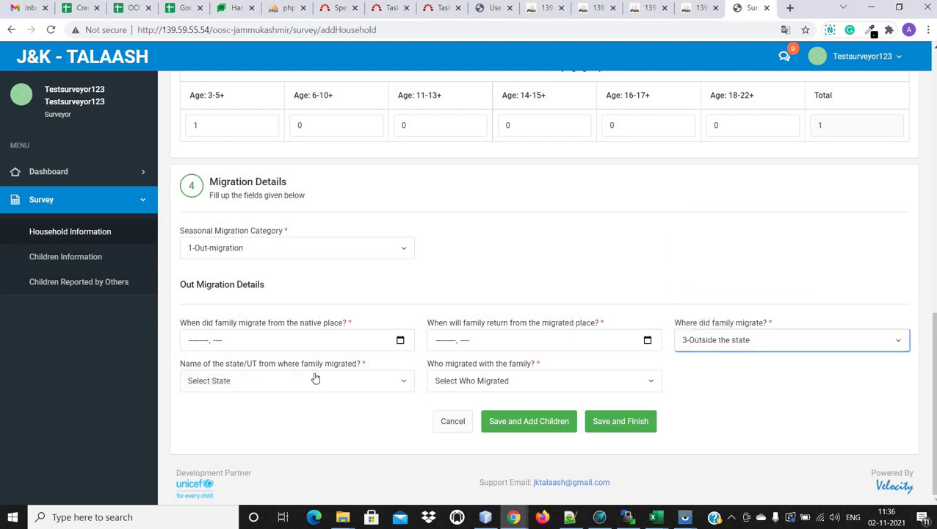
click(315, 378)
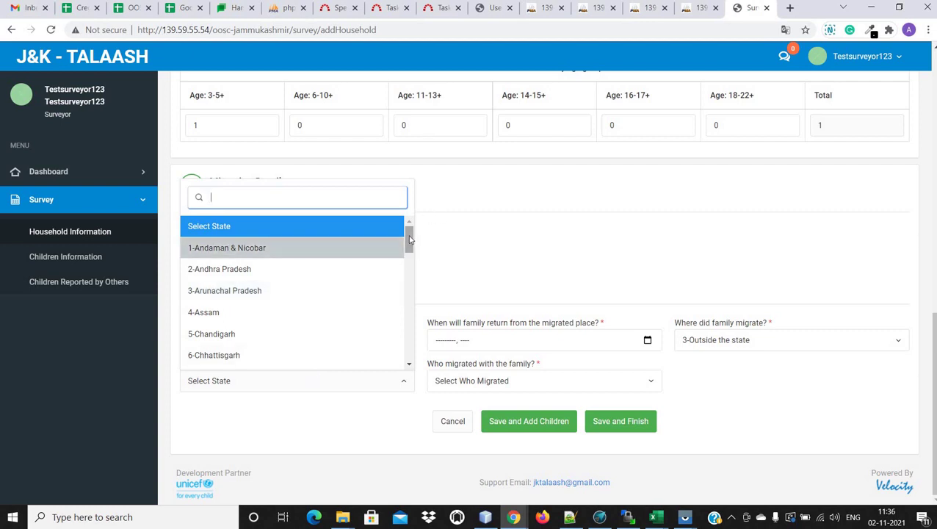
scroll(407, 293, down, 10)
scroll(408, 294, up, 8)
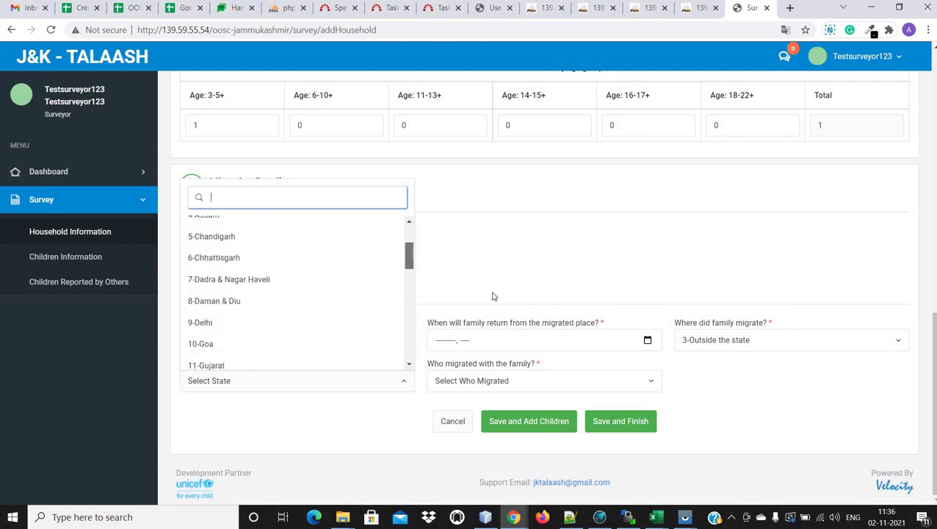
click(514, 299)
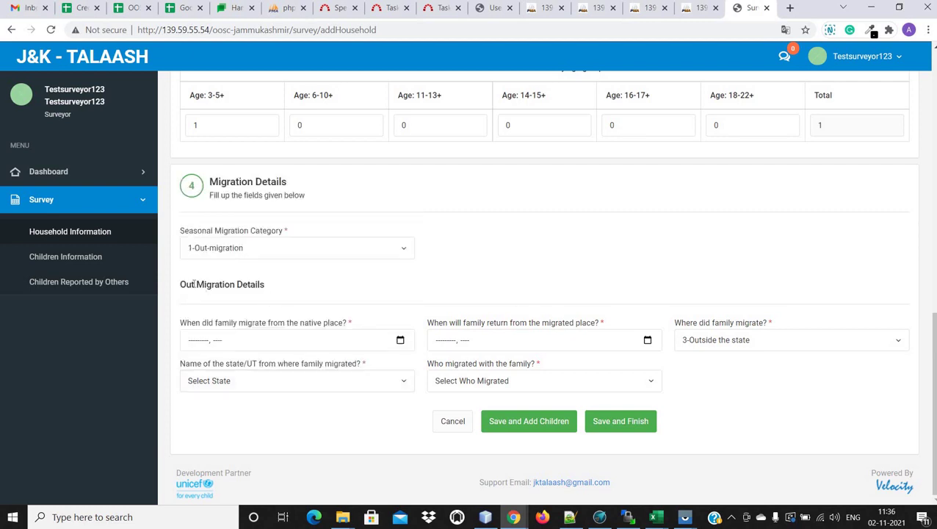
Step: Set departure January 2021, return December 2021, and destination 2-Outside the district within the state
click(400, 340)
click(407, 343)
click(401, 339)
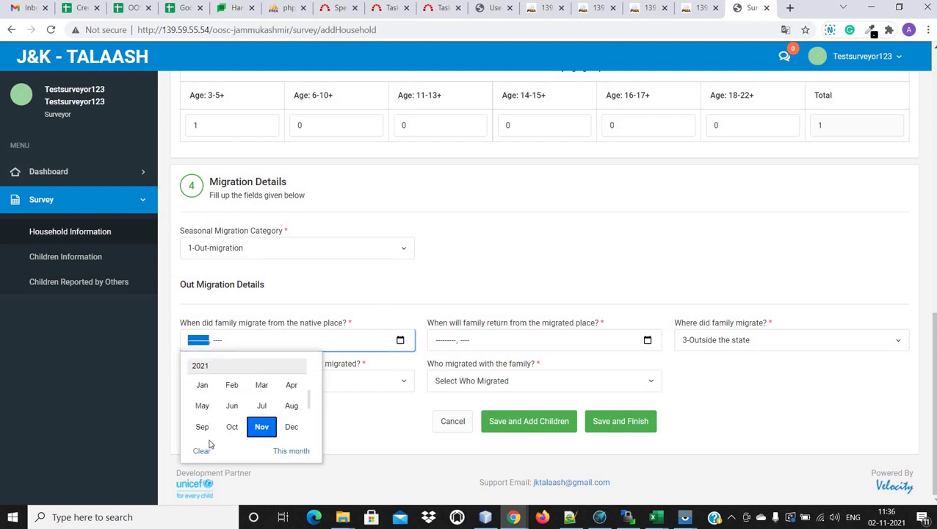
click(202, 385)
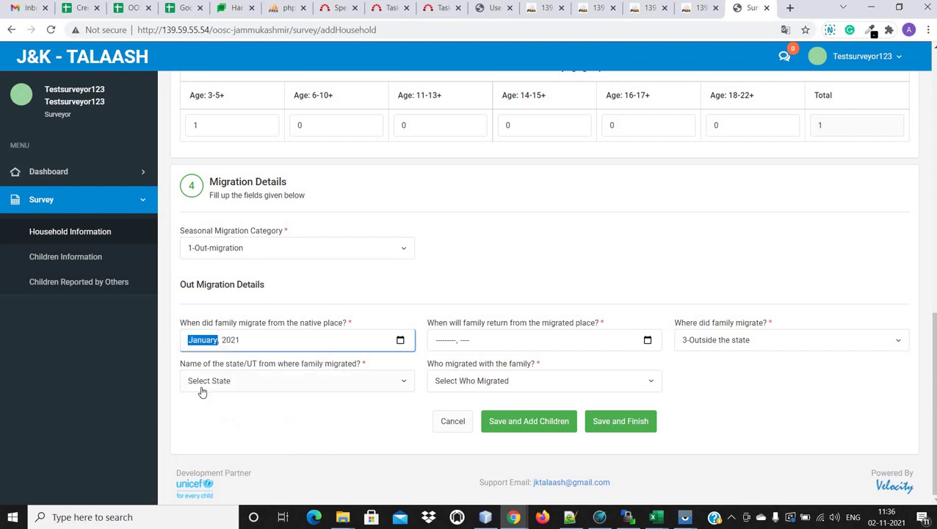
click(460, 301)
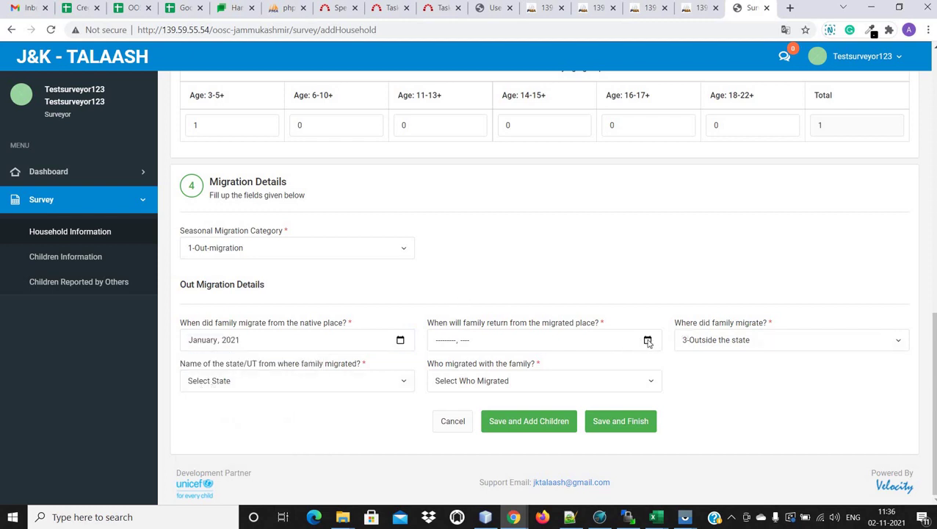
click(648, 340)
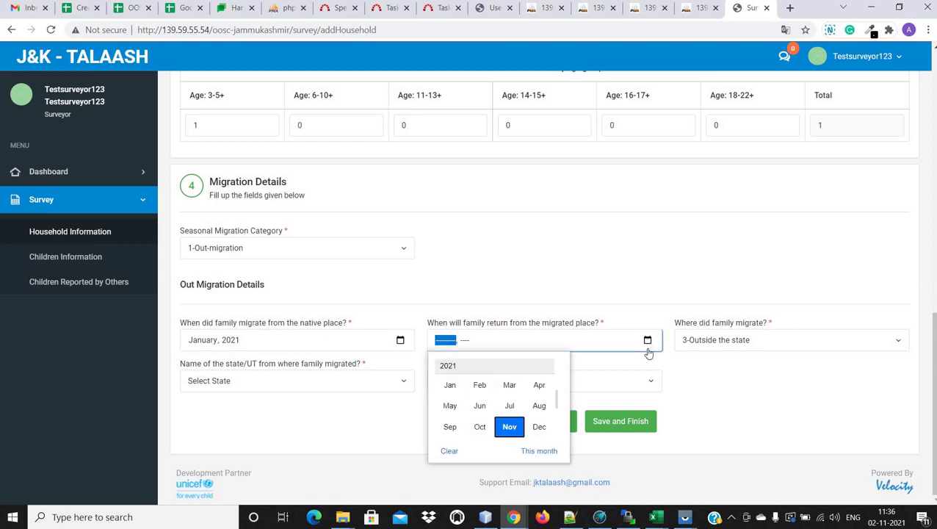
click(539, 426)
click(756, 342)
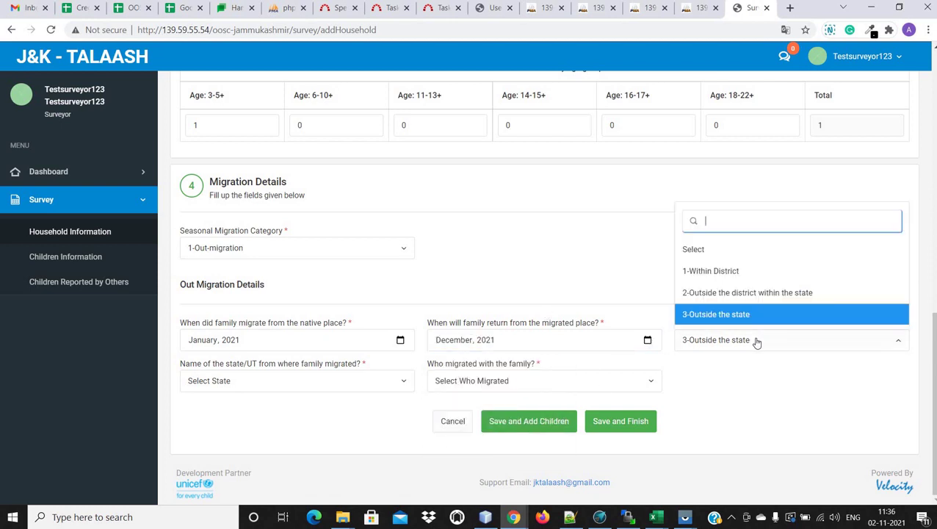
click(710, 293)
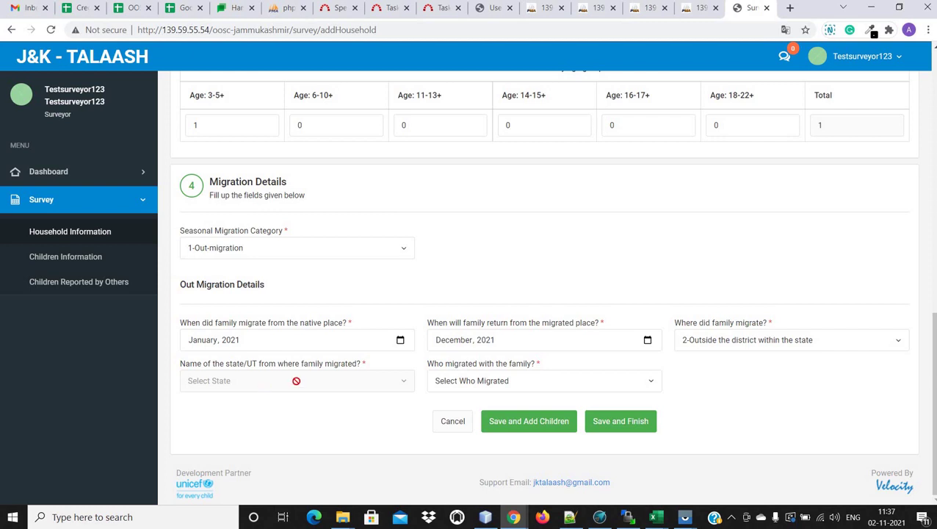
Step: Record that only adult males migrated (1-Only Adult Males)
click(239, 384)
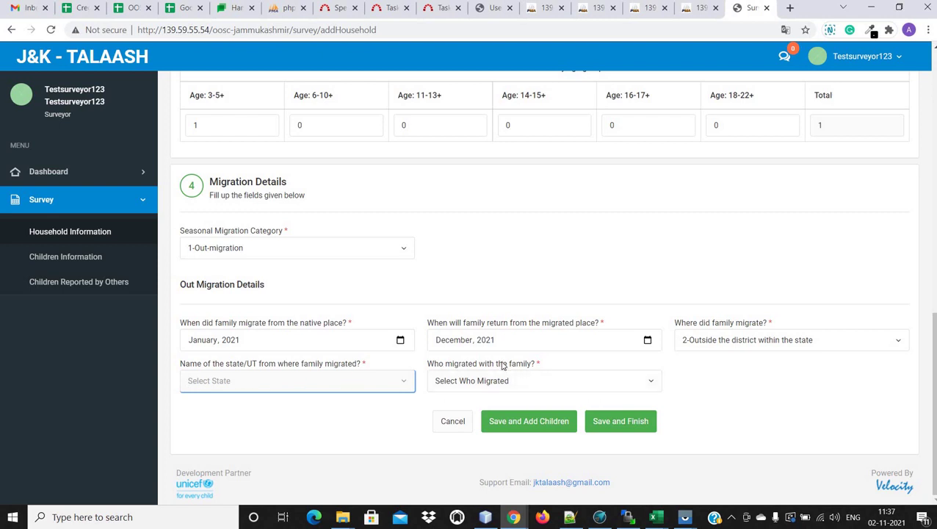
drag(438, 364, 527, 387)
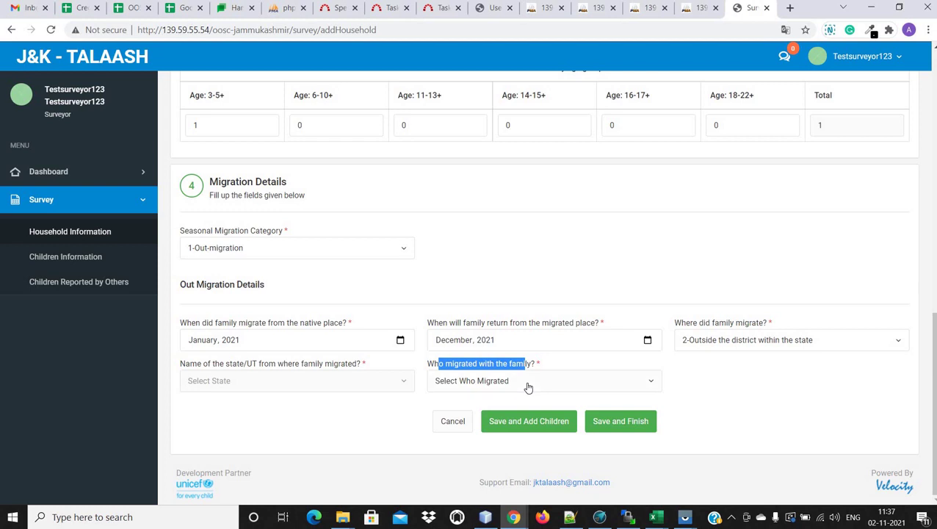
click(527, 387)
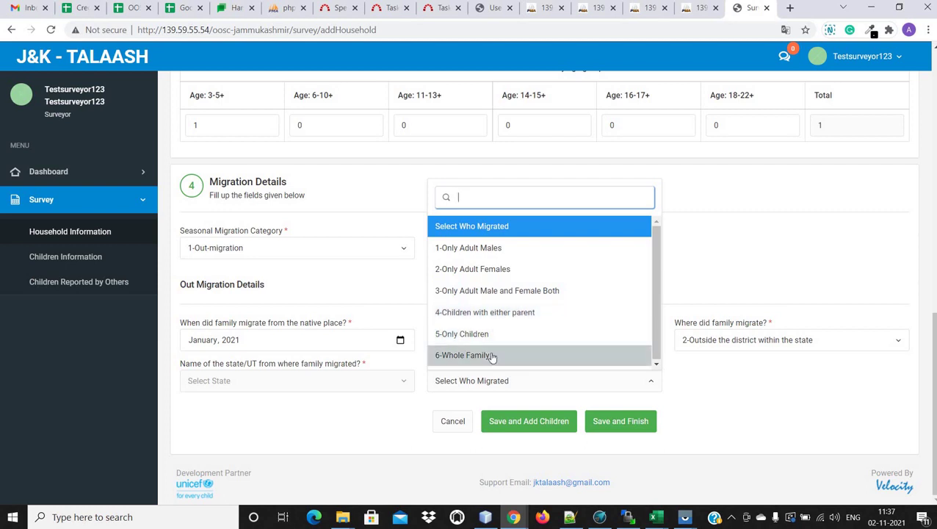
click(481, 253)
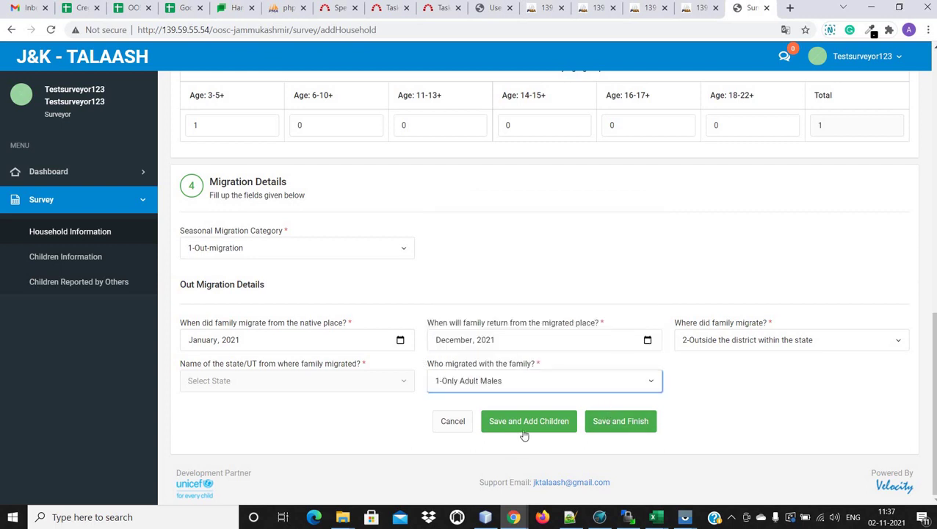
click(740, 436)
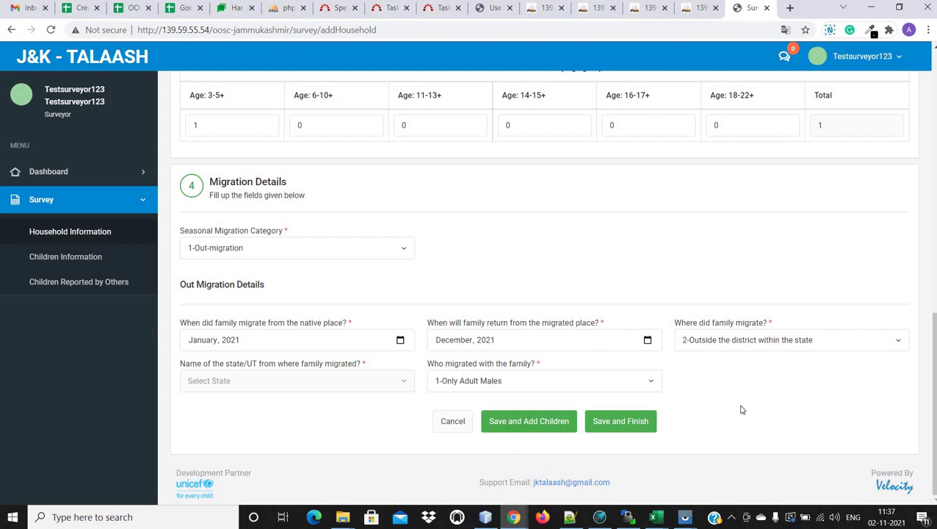
Step: Scroll back through the family details, noting the Age 3-5+ child count
drag(934, 400, 870, 462)
drag(930, 342, 929, 340)
scroll(928, 336, up, 3)
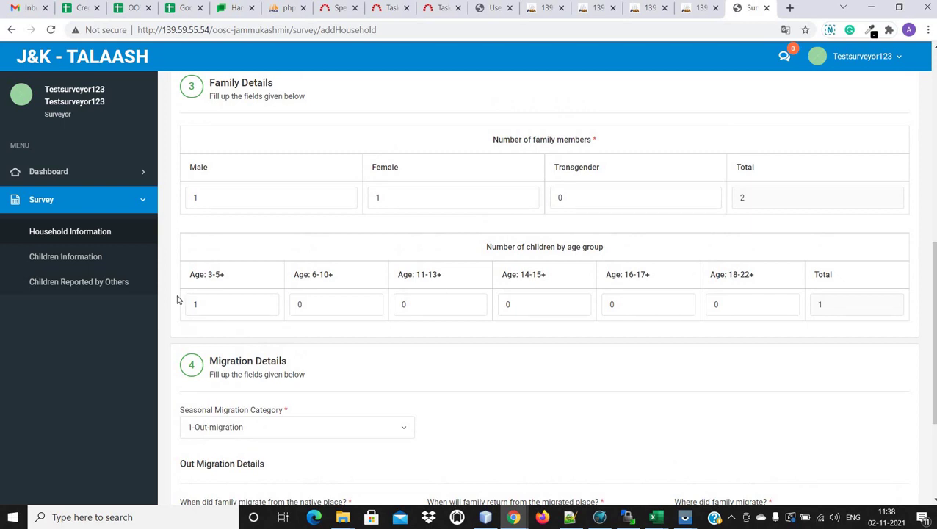
key(Tab)
click(439, 245)
drag(199, 274, 220, 274)
scroll(931, 309, down, 3)
Step: Save the household, then review the children table headings and serial number 101
click(552, 422)
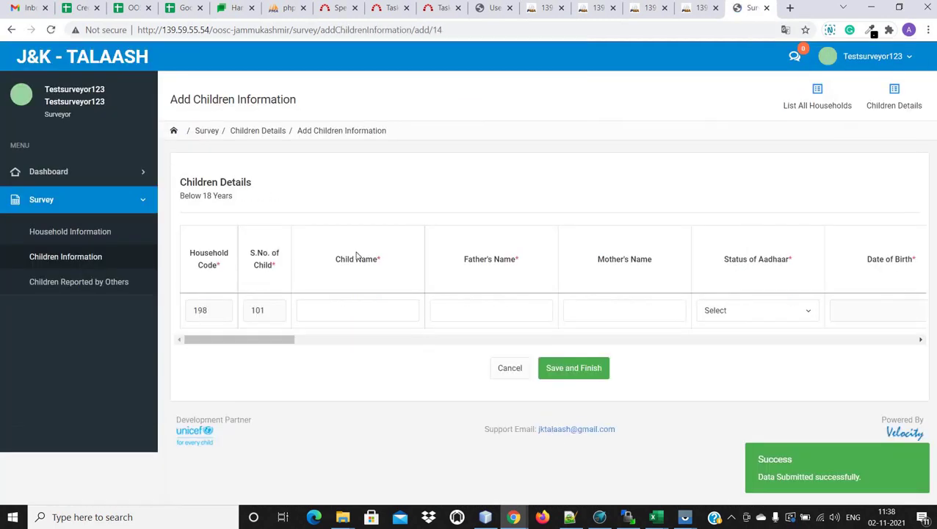
drag(196, 252, 207, 285)
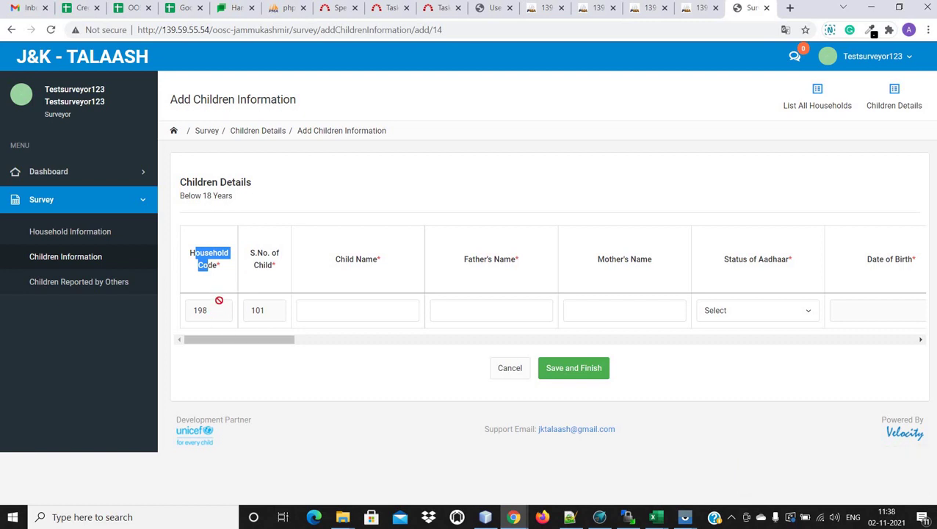
click(278, 271)
triple_click(277, 271)
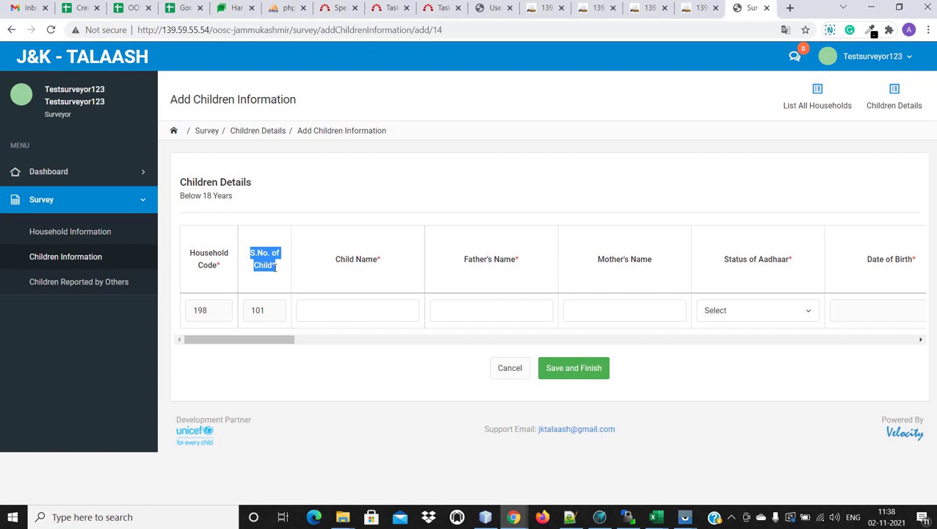
double_click(260, 310)
Step: Enter child name 'Test Demo Video Webportal' and father's name 'Test Father' in the child row
click(339, 312)
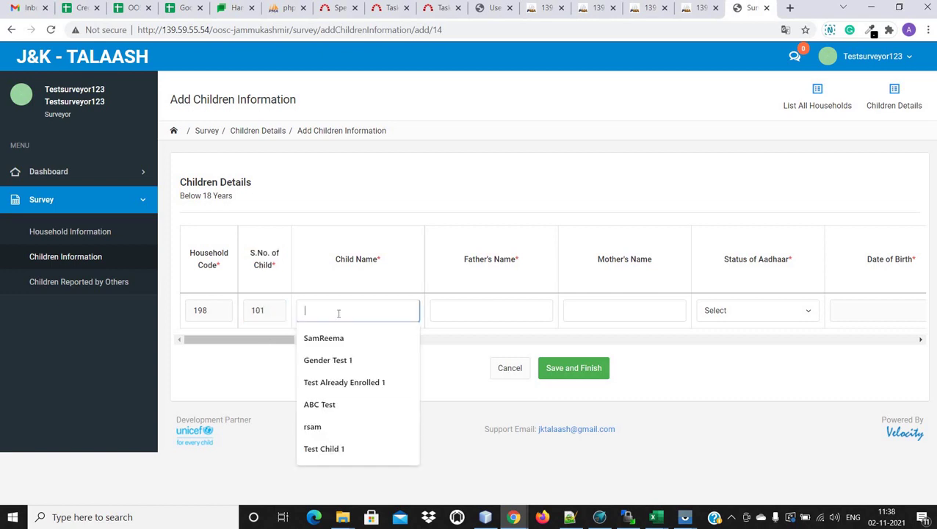
text(Test Demo )
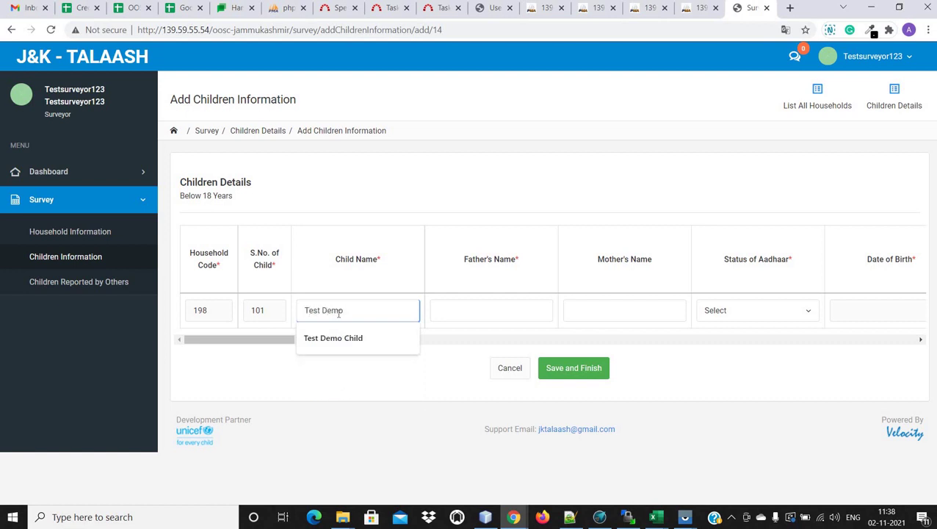
text(Vid)
key(BackSpace)
key(BackSpace)
key(BackSpace)
text(Videpo)
key(BackSpace)
key(BackSpace)
text(o Webportal)
key(Tab)
text(Test)
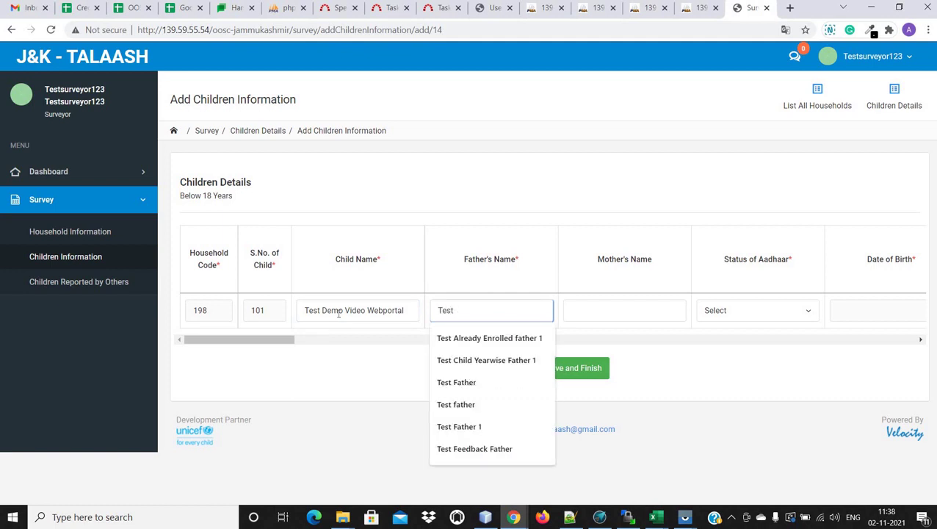
text( Father)
key(Tab)
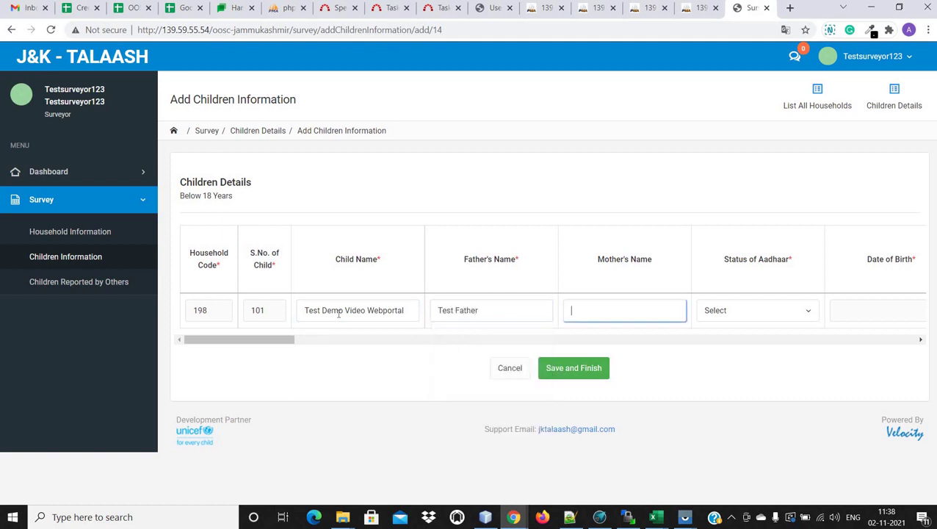
text(Thes)
key(BackSpace)
key(BackSpace)
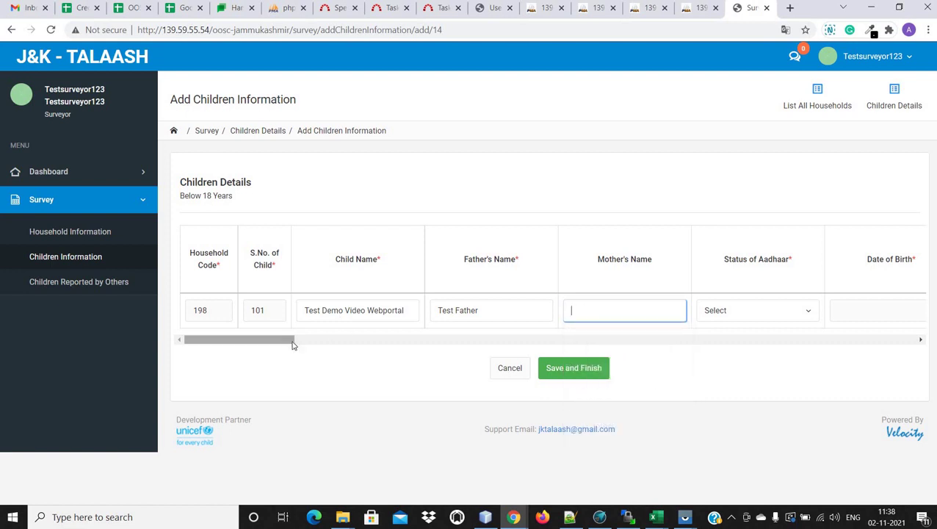
drag(291, 340, 328, 352)
scroll(328, 351, right, 3)
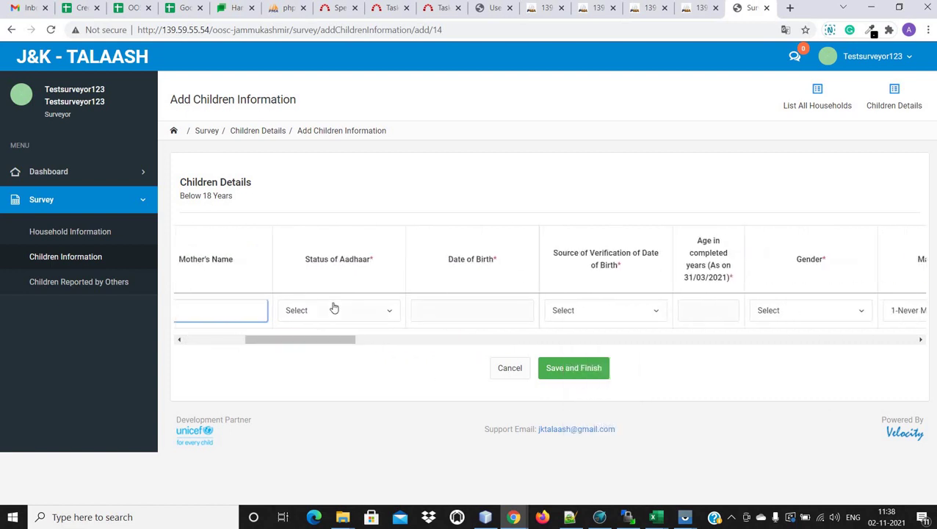
Step: Set Aadhaar status to 1-Aadhar is available but not ready to show
click(334, 308)
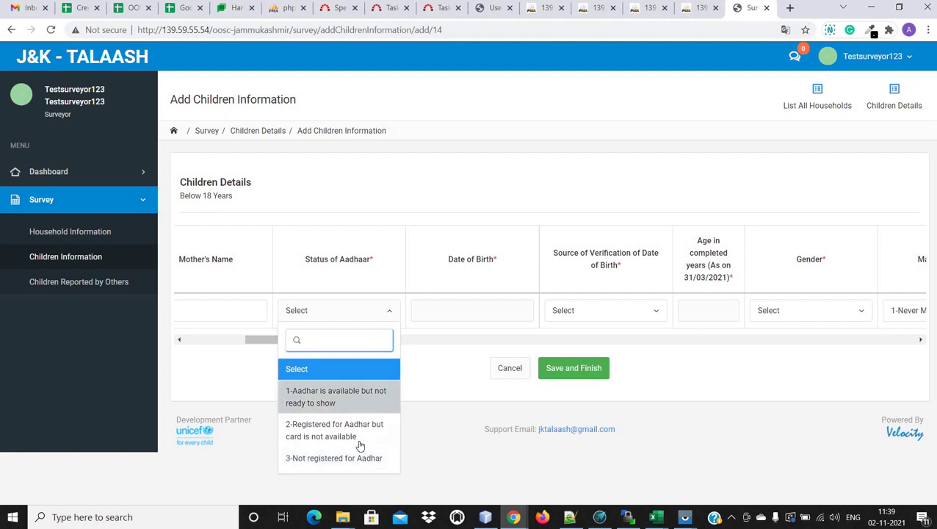
click(355, 400)
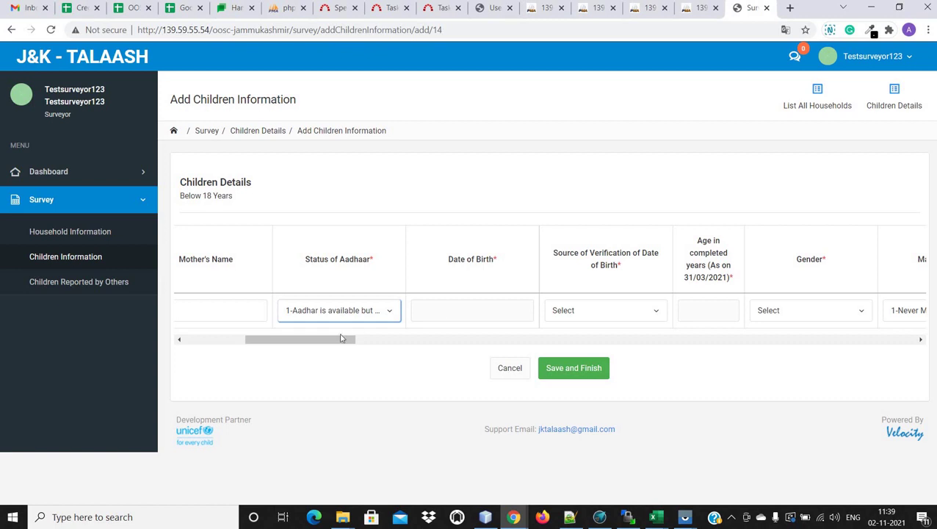
drag(348, 341, 363, 341)
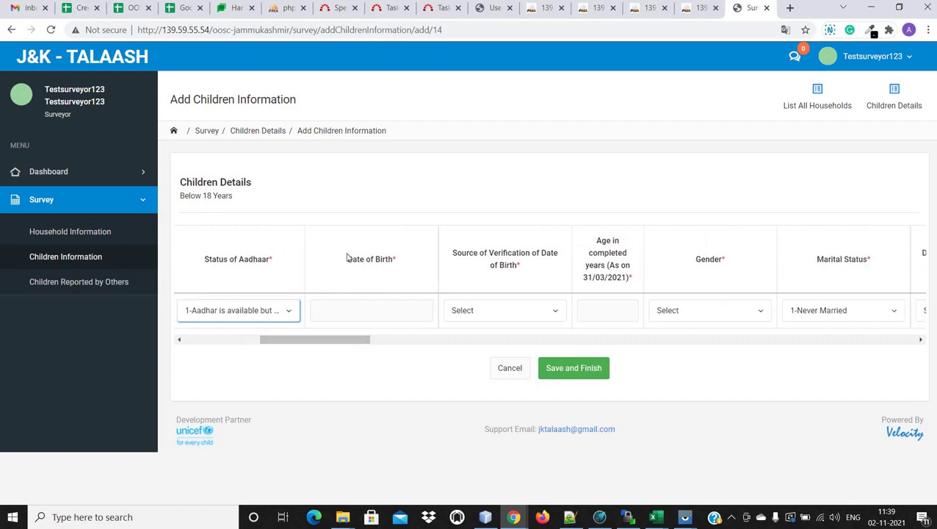
Step: Set the child's date of birth to 31 March 2018
click(350, 314)
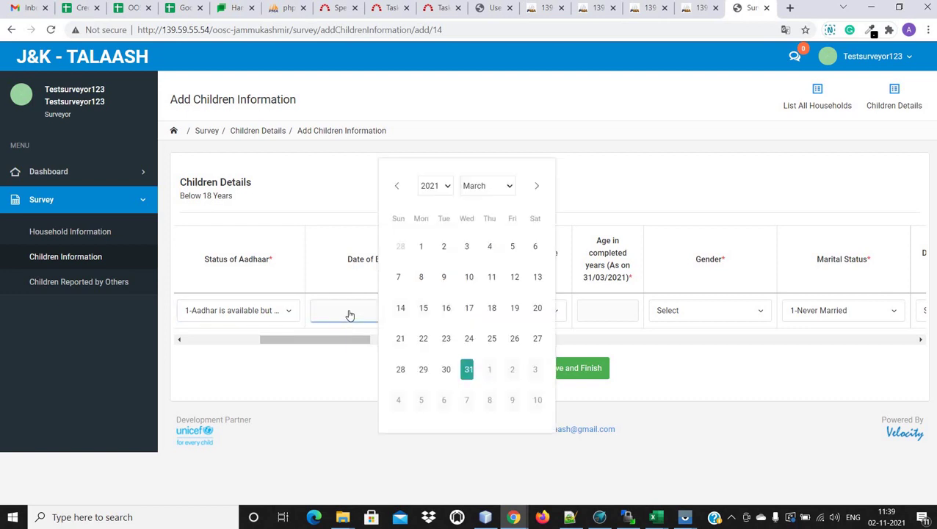
click(447, 185)
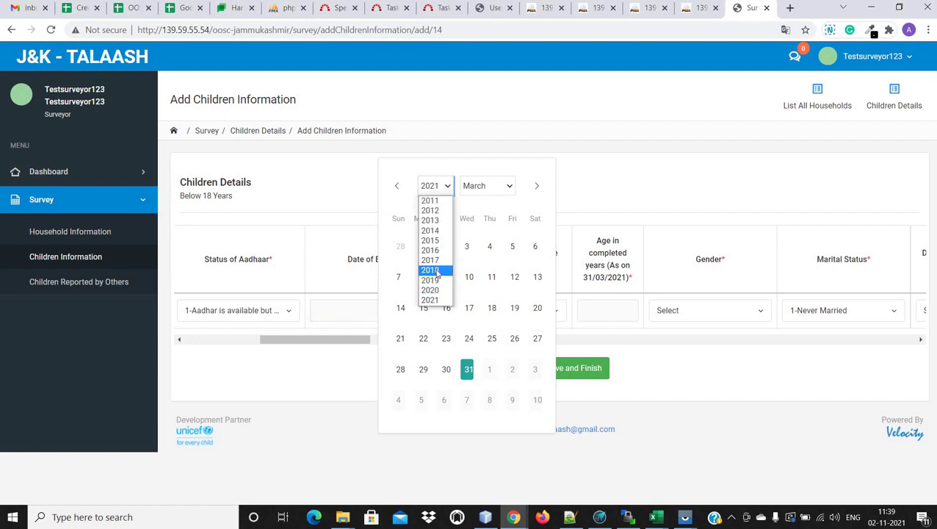
click(434, 270)
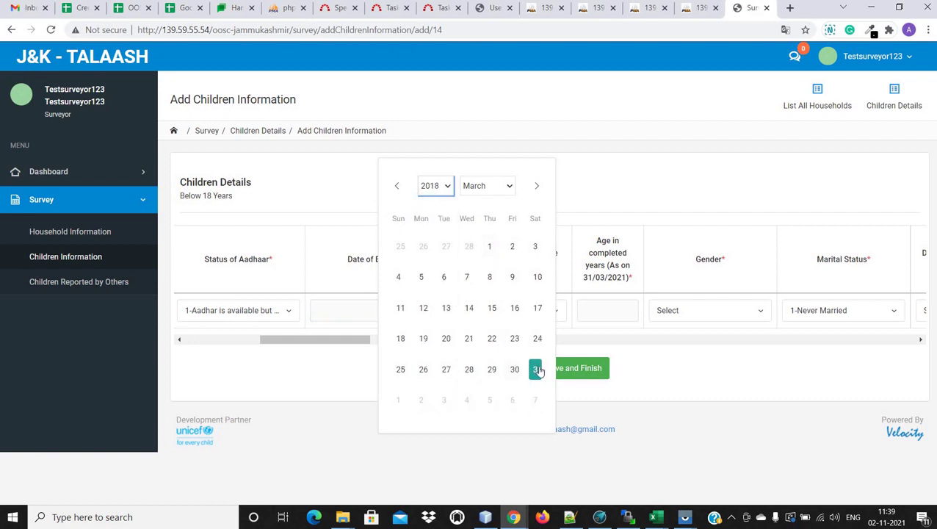
click(536, 369)
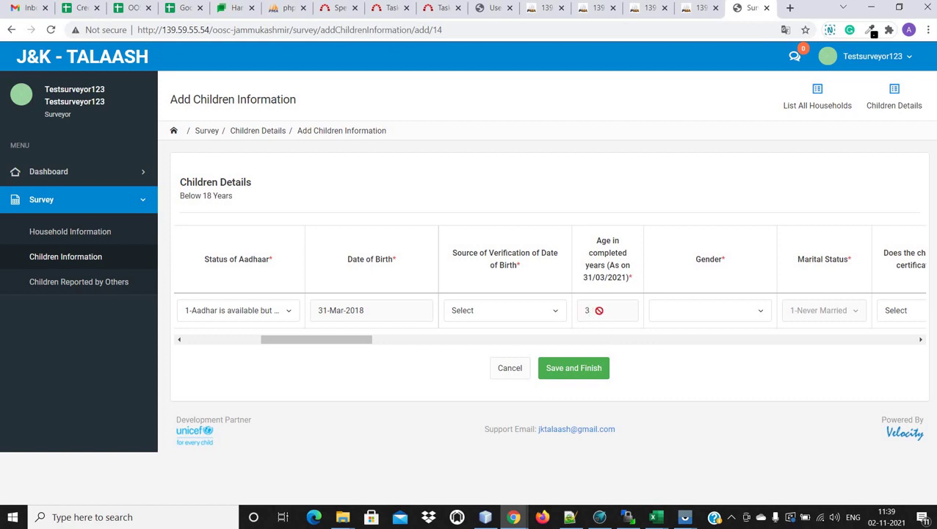
drag(318, 338, 338, 342)
drag(330, 253, 397, 268)
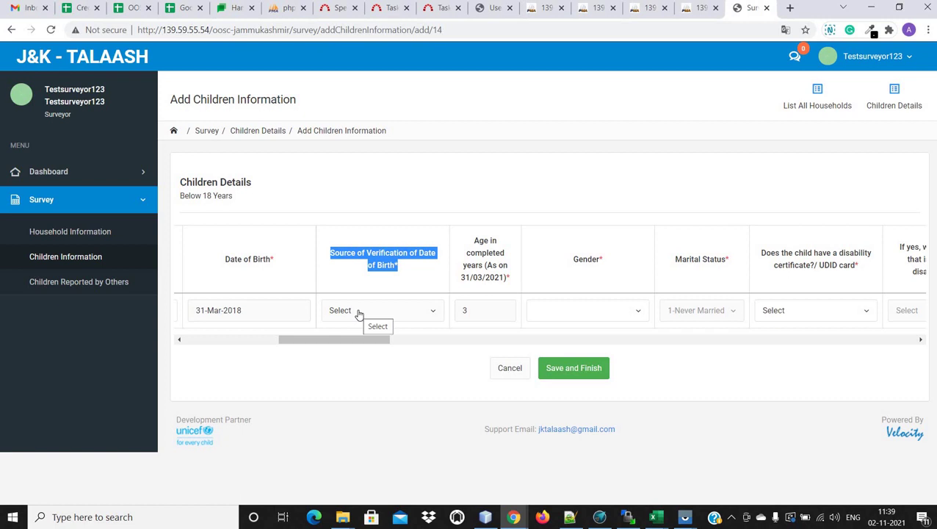
Step: Choose 6-Tentative Date as the date-of-birth verification source
click(359, 314)
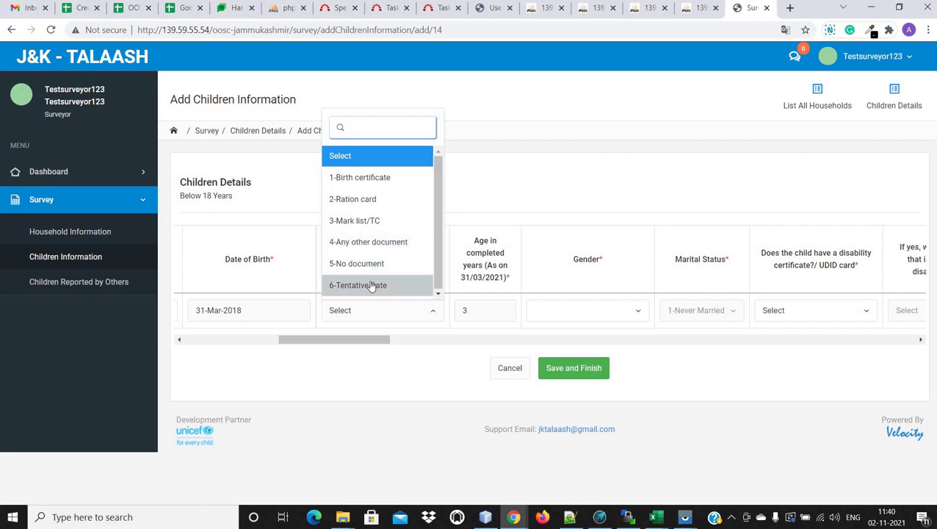
click(494, 186)
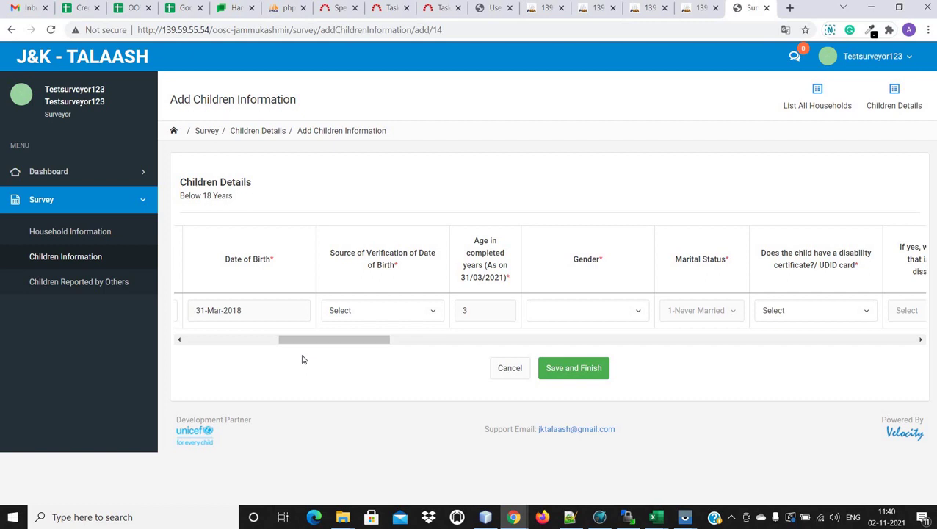
click(365, 311)
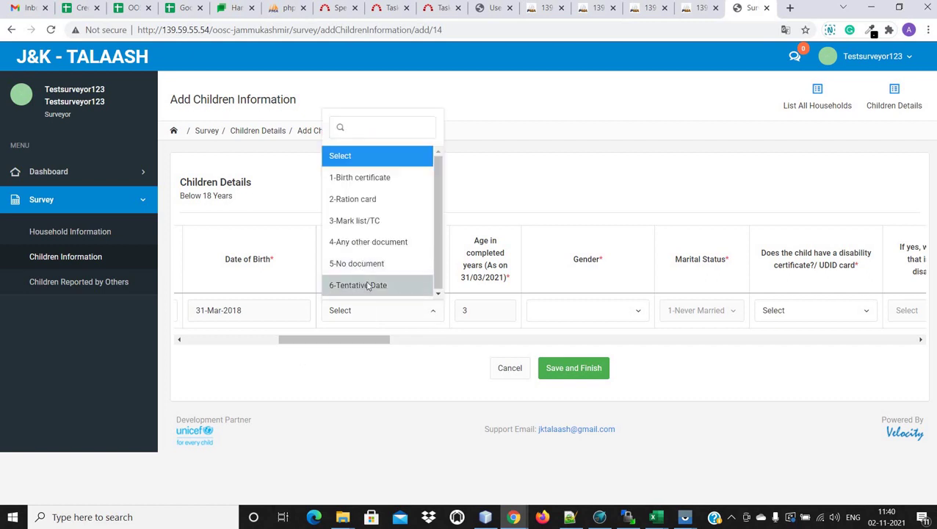
click(368, 285)
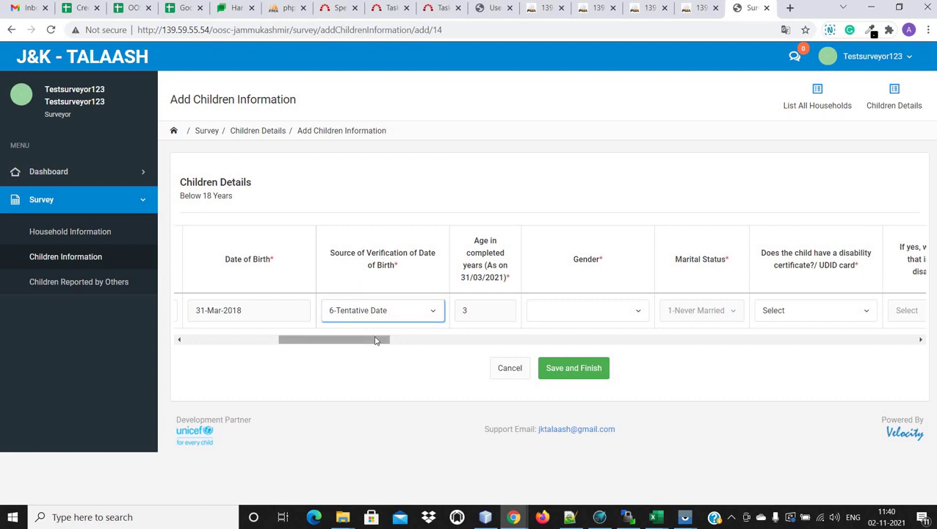
scroll(373, 339, right, 3)
Step: Set the child's gender to Female
click(372, 308)
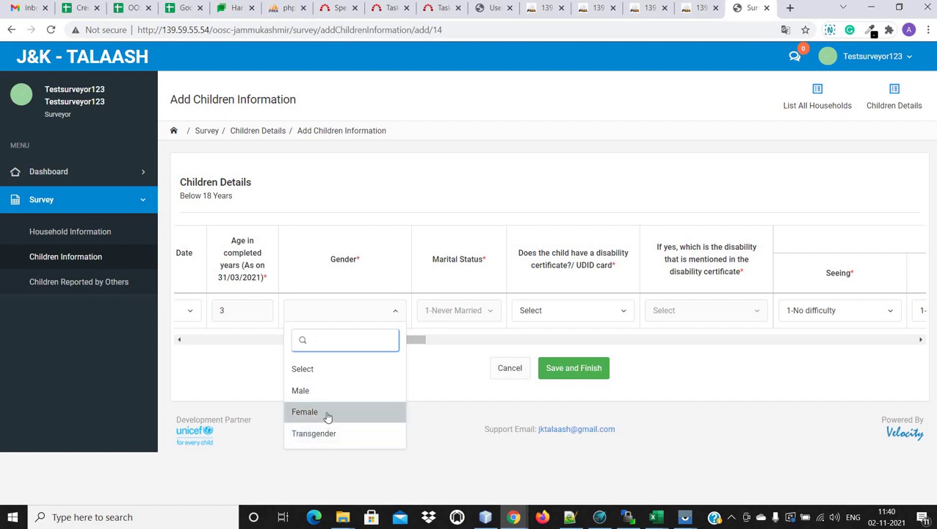
click(326, 414)
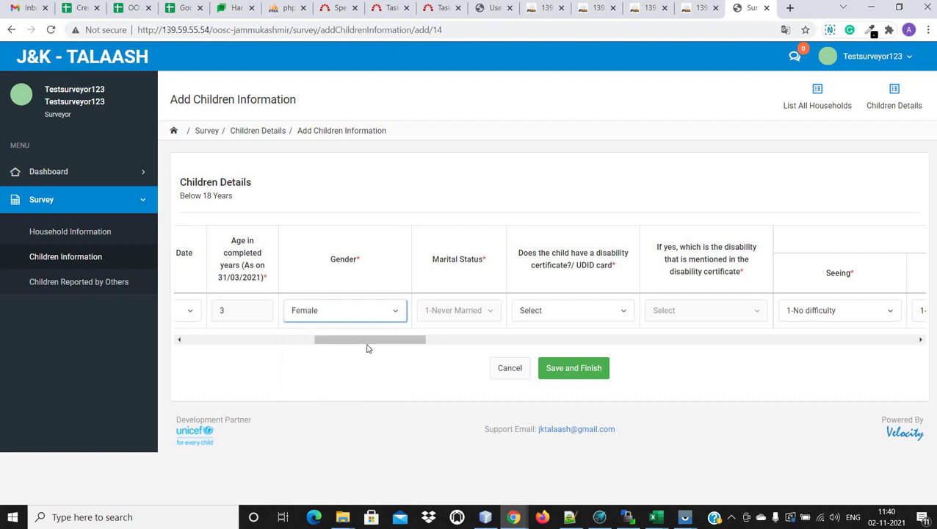
scroll(392, 339, right, 5)
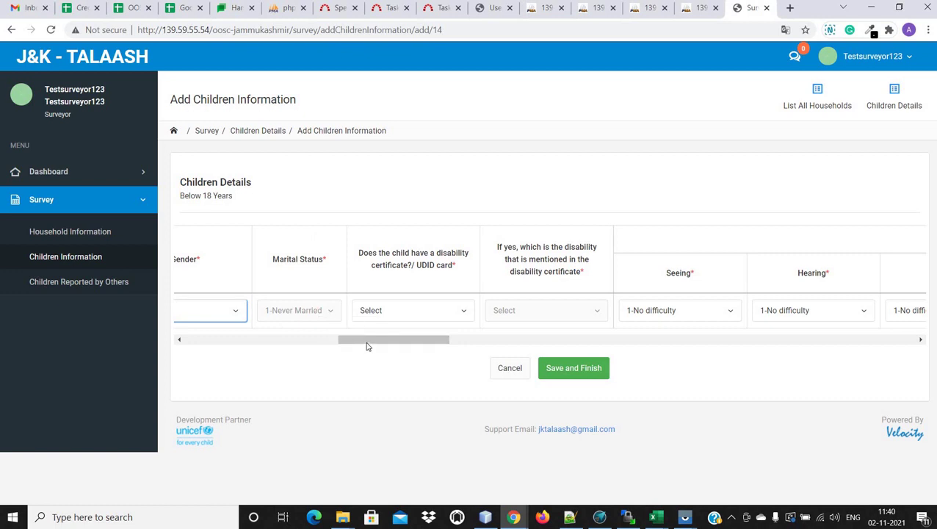
Step: Mark the disability certificate as Yes, initially choosing 1-Blindness as the disability
scroll(359, 350, left, 2)
scroll(359, 350, left, 1)
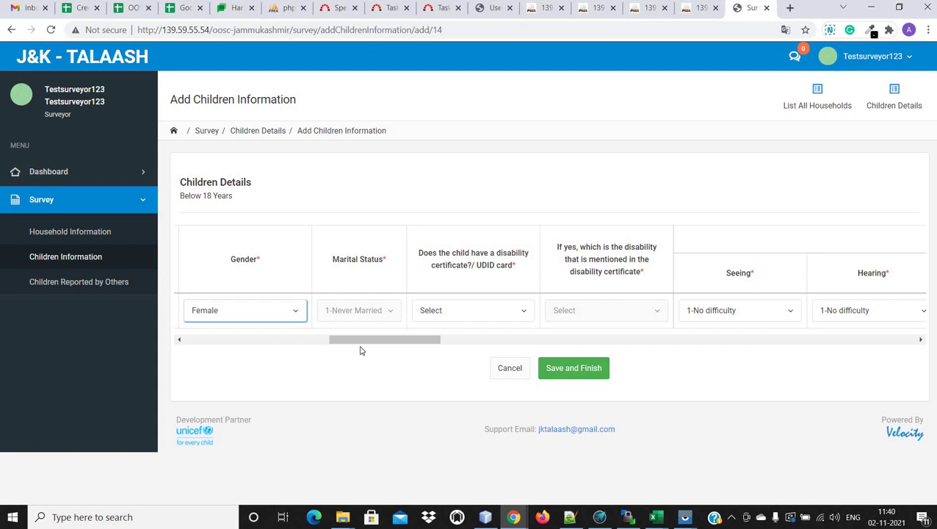
drag(389, 347, 414, 349)
drag(319, 250, 470, 271)
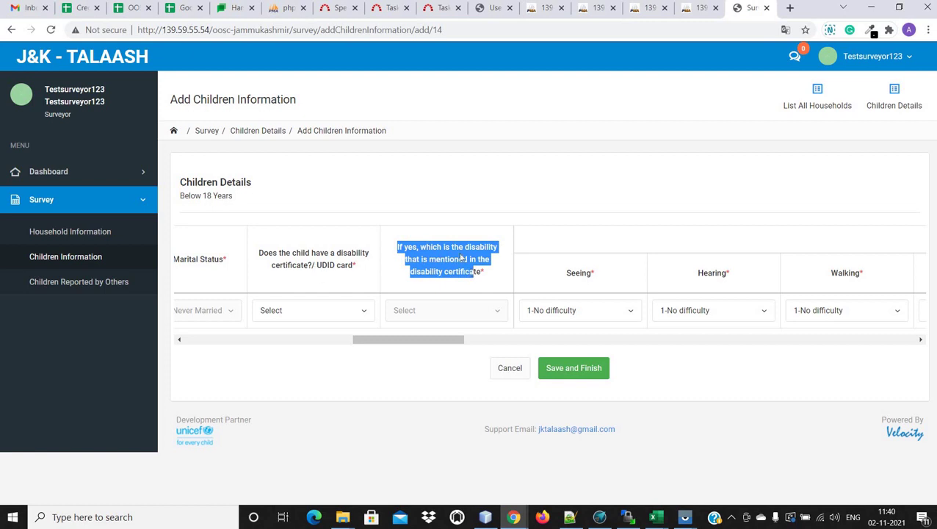
drag(428, 243, 317, 265)
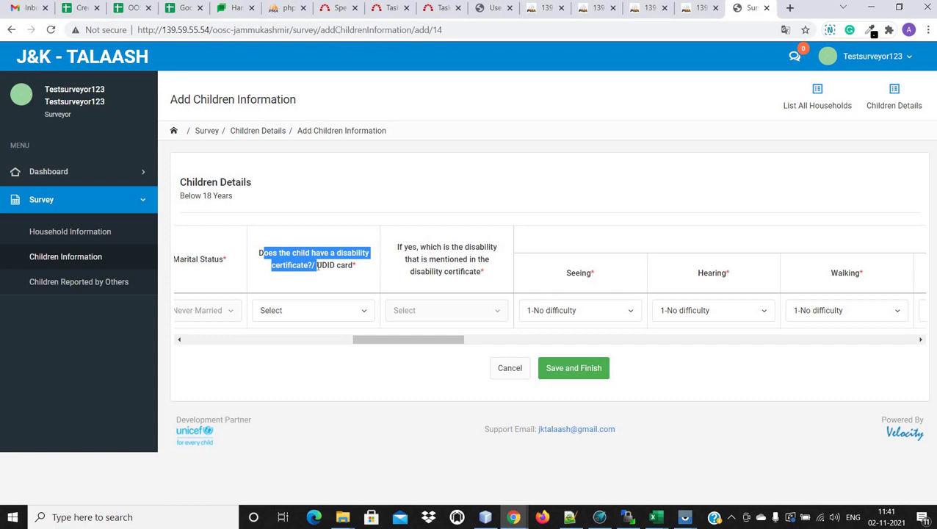
click(313, 312)
click(293, 411)
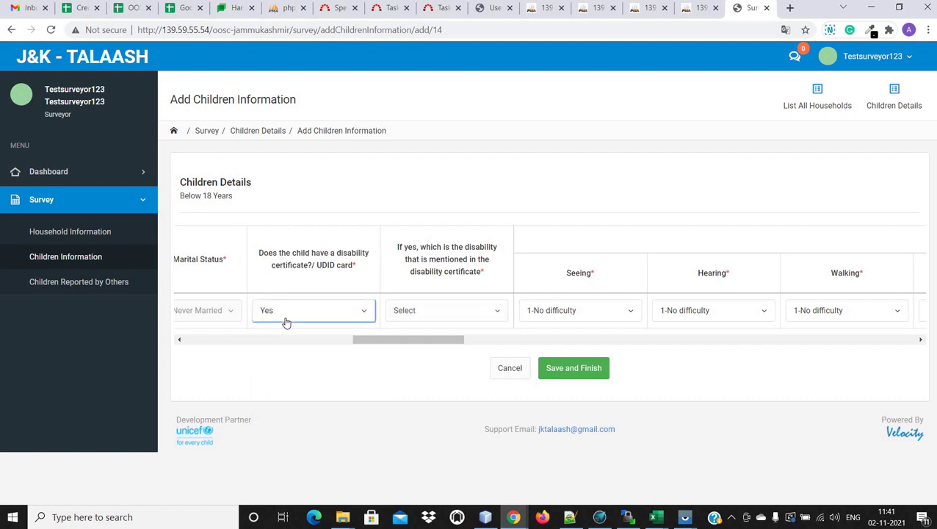
drag(396, 247, 478, 261)
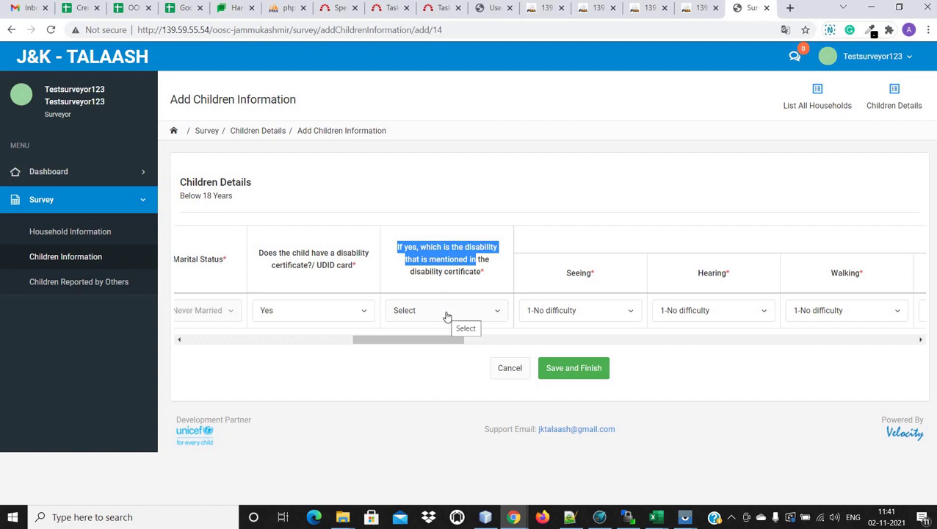
click(445, 316)
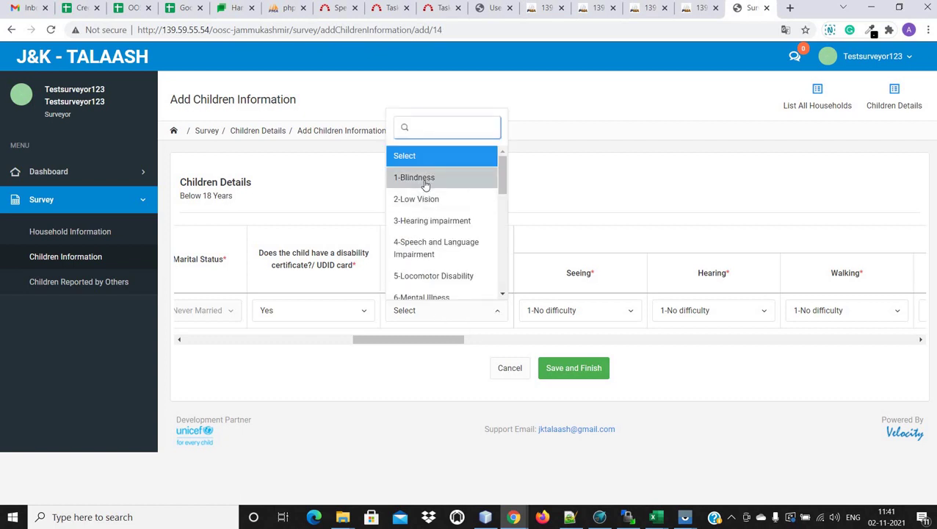
click(426, 186)
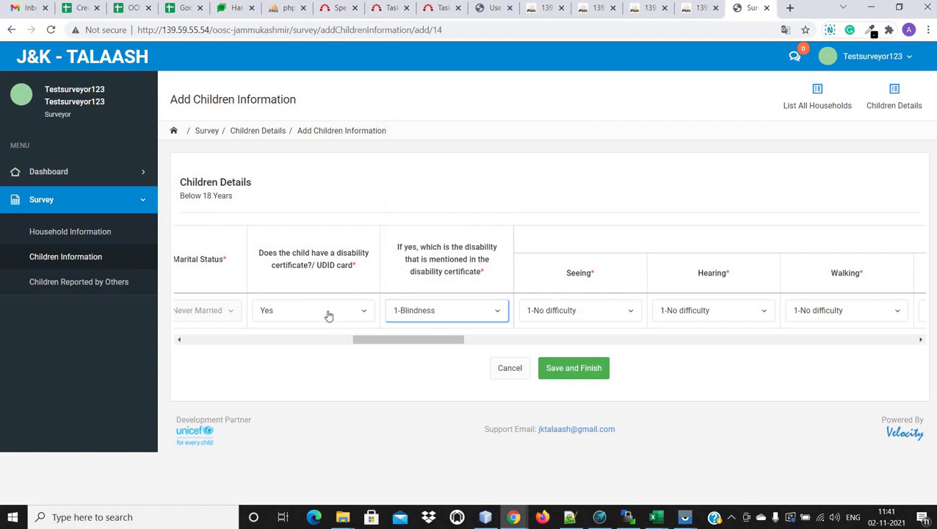
Step: Toggle the certificate answer to No and back to Yes, then change the disability to 2-Low Vision
click(329, 317)
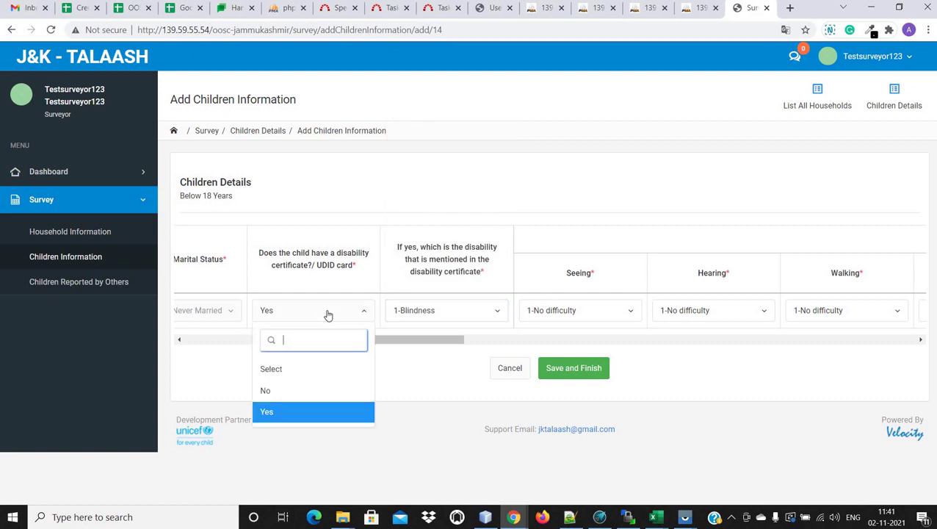
click(293, 392)
drag(396, 248, 471, 311)
click(393, 236)
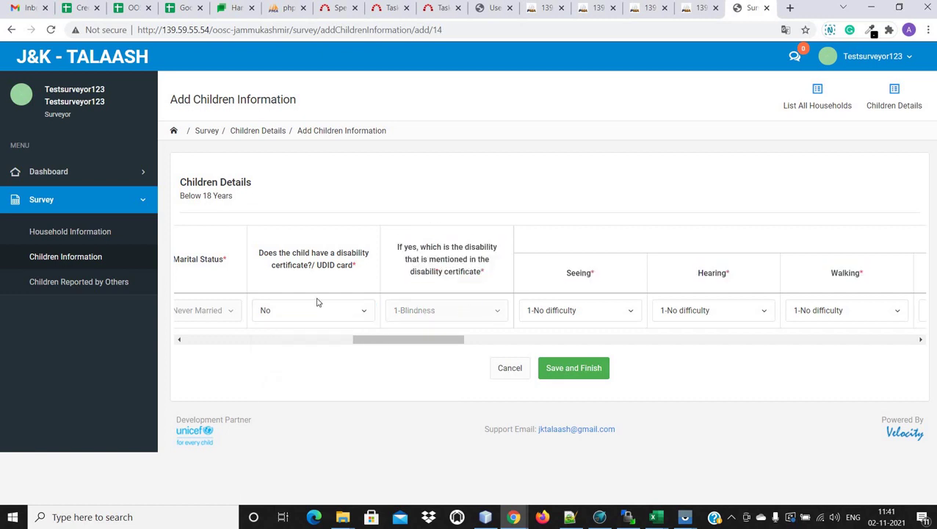
click(320, 307)
click(290, 408)
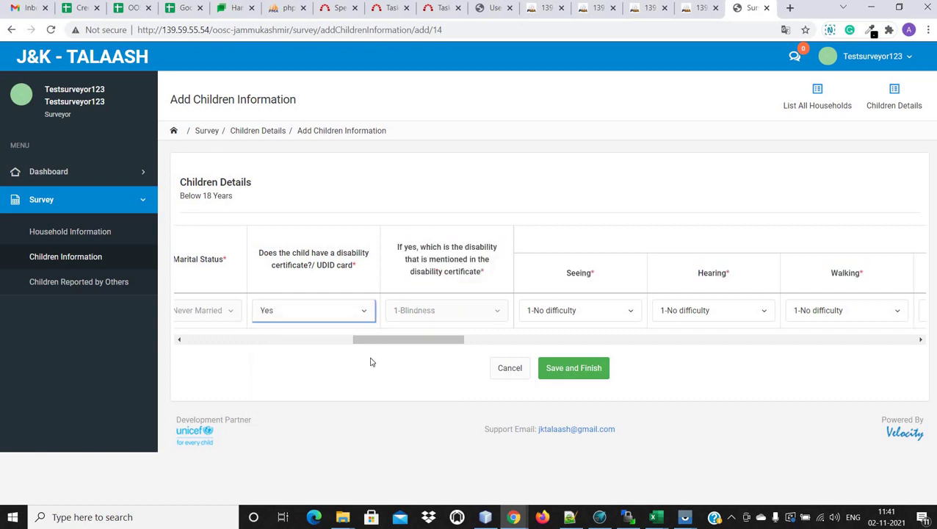
click(416, 318)
click(422, 200)
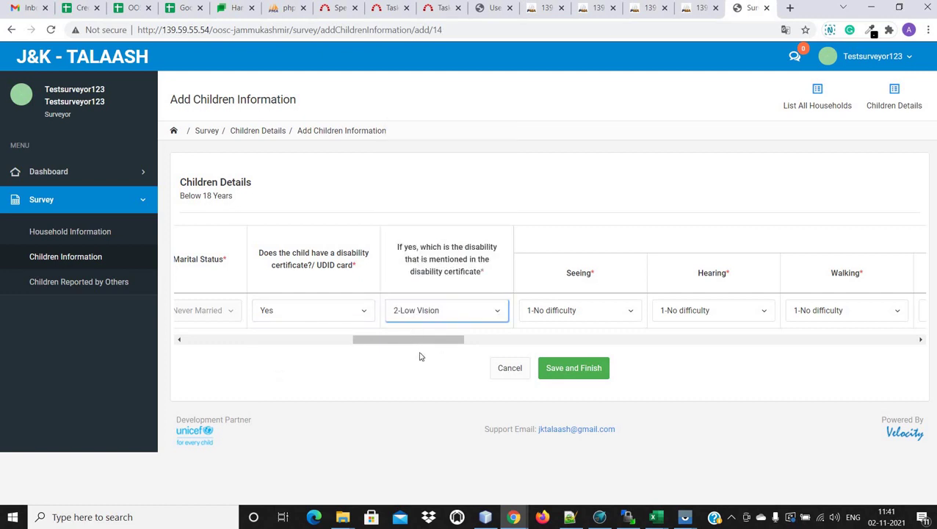
drag(425, 345, 471, 347)
Step: Review the Child Functioning columns, all currently reading 1-No difficulty
drag(845, 239, 901, 239)
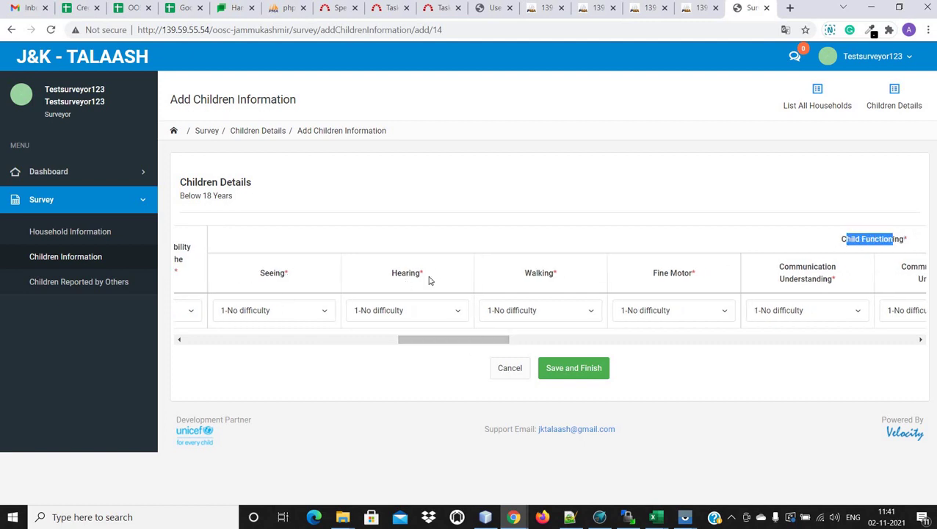
drag(644, 274, 686, 294)
mouse_move(483, 348)
mouse_down()
mouse_move(445, 350)
mouse_move(485, 349)
mouse_up()
click(435, 367)
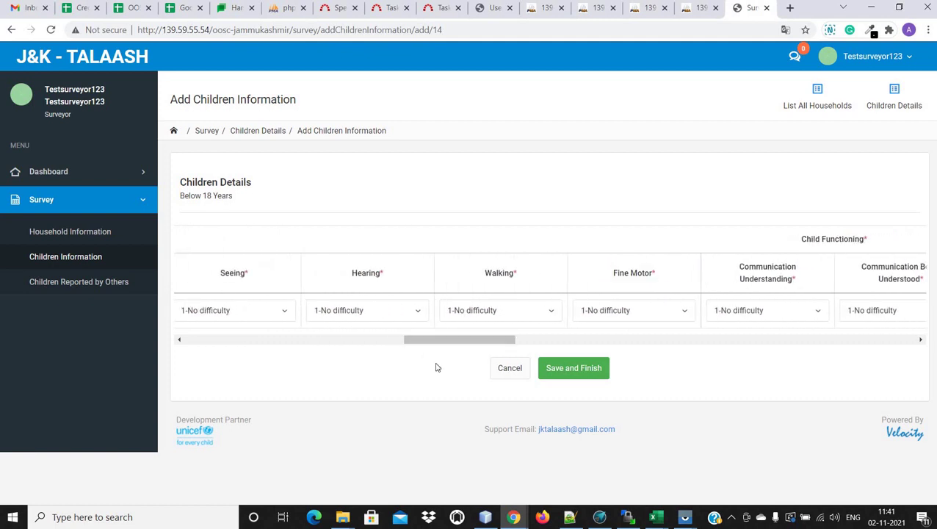
drag(503, 341, 563, 343)
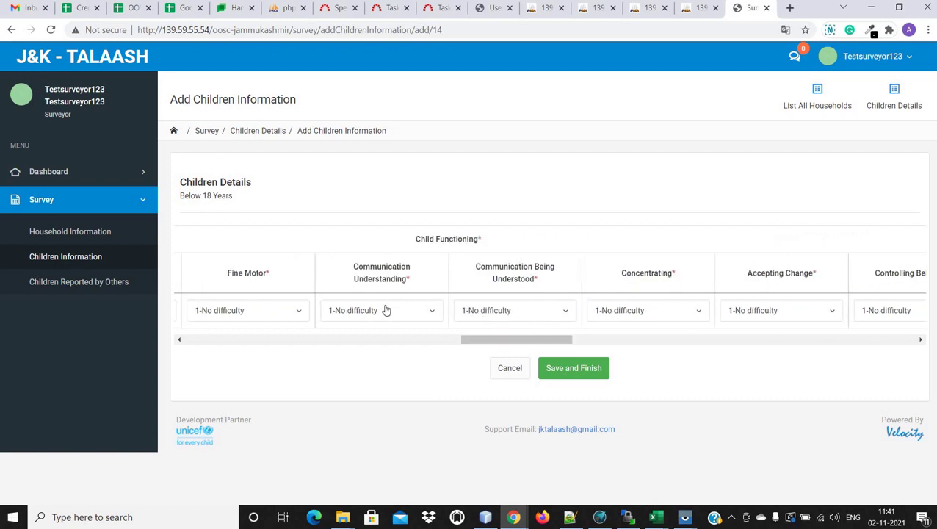
drag(363, 266, 410, 267)
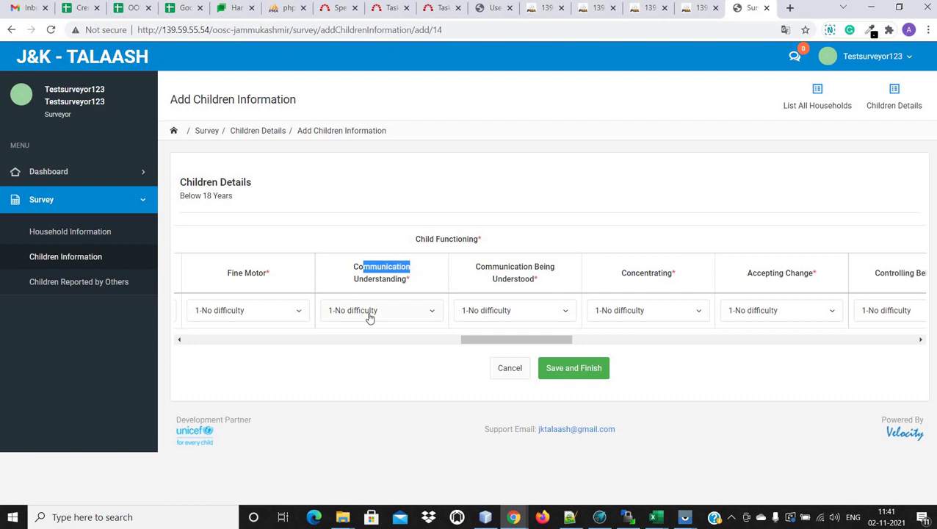
Step: Set Communication Understanding to 2-Yes, difficulty
click(370, 317)
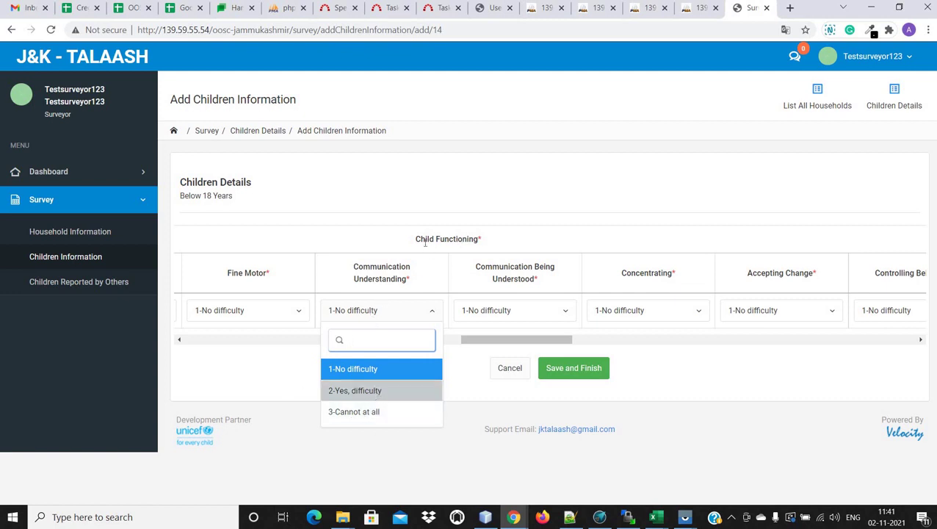
drag(428, 239, 472, 239)
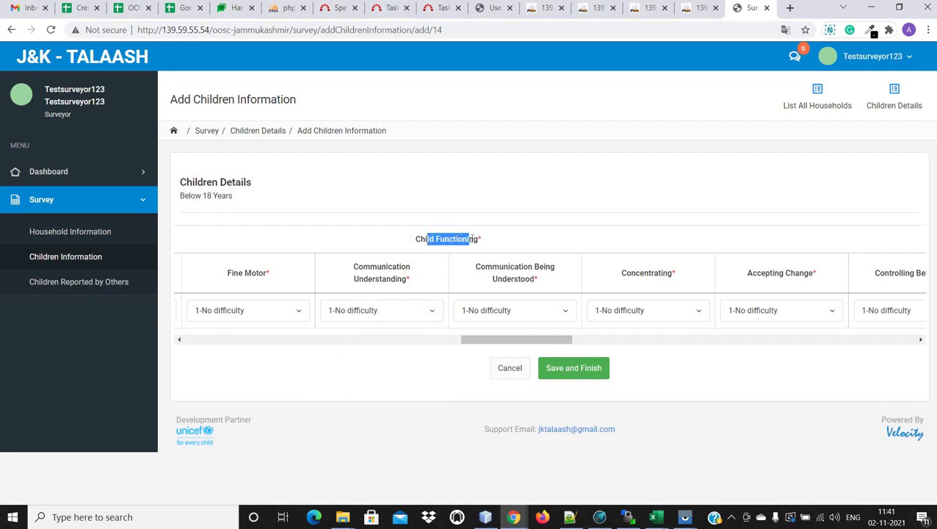
click(364, 311)
click(356, 390)
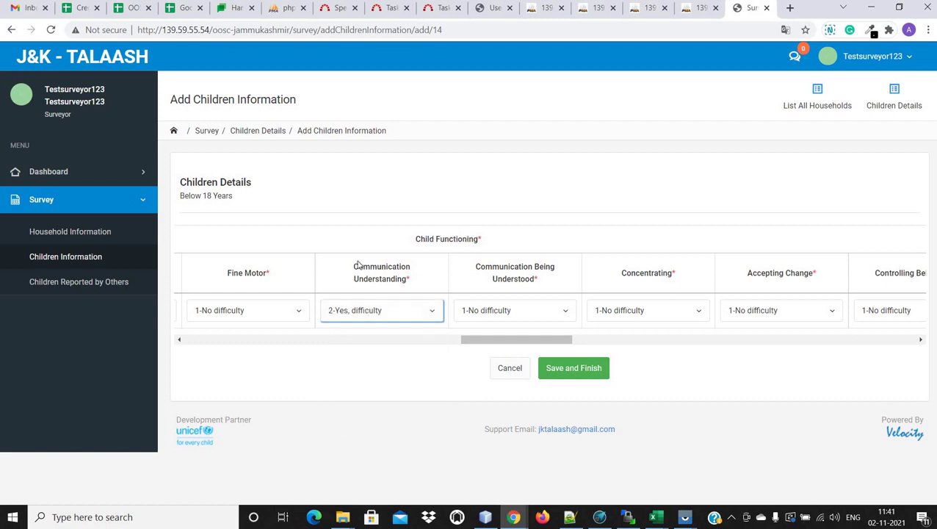
drag(357, 266, 412, 284)
click(366, 240)
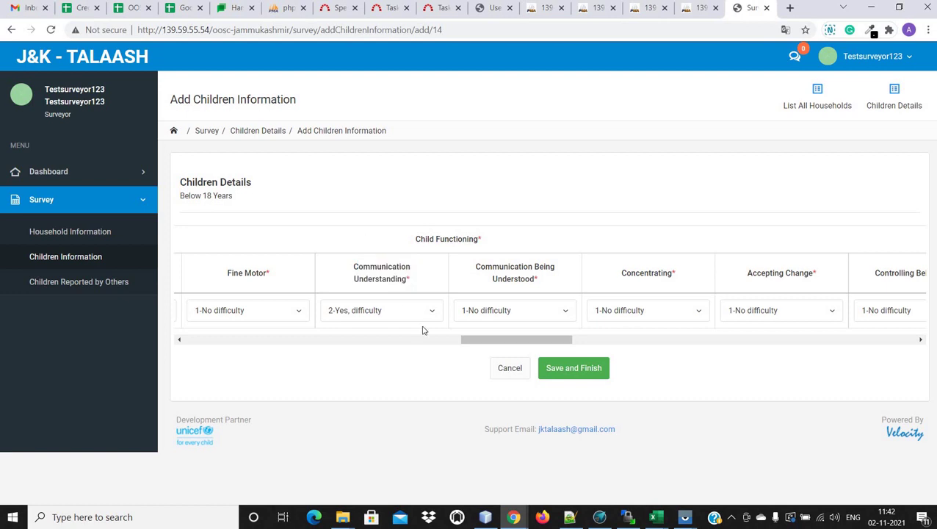
drag(495, 339, 627, 350)
drag(240, 259, 456, 266)
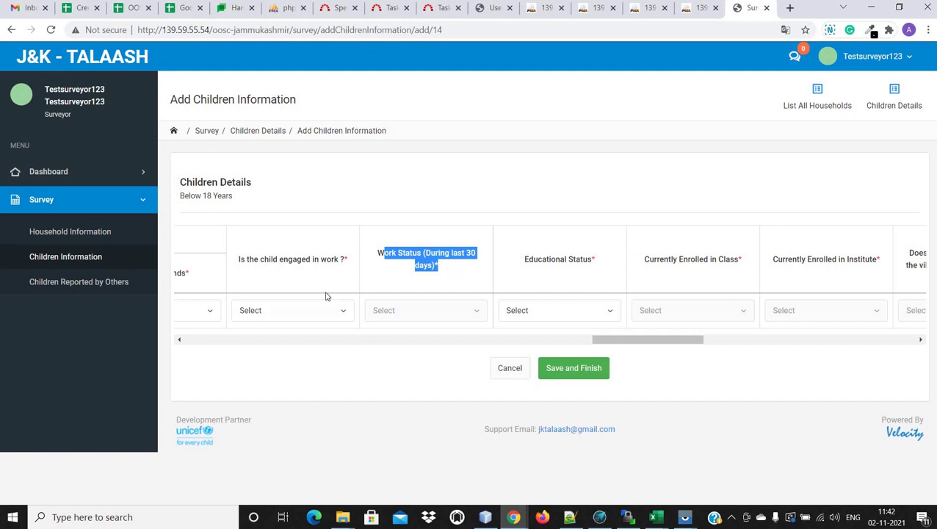
Step: Answer the engaged-in-work question, switching it from engaged to not engaged in work
triple_click(298, 259)
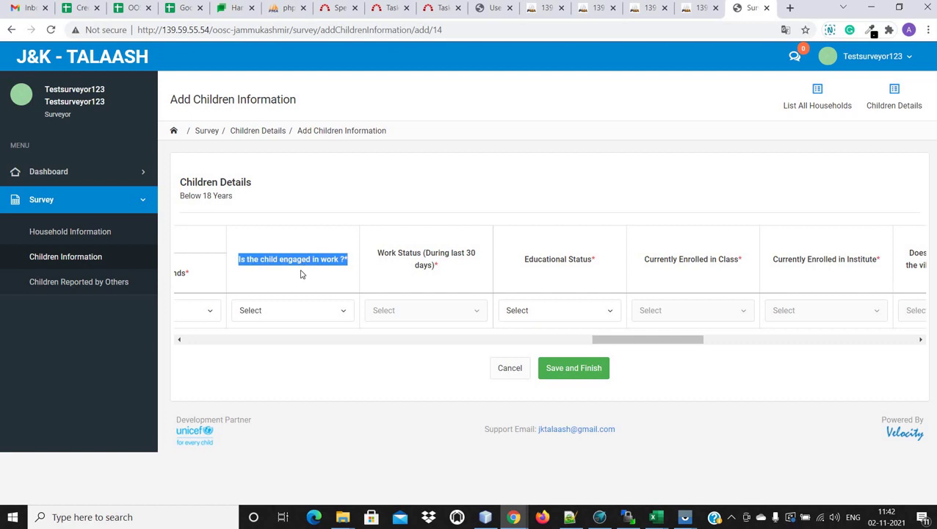
click(292, 308)
click(274, 412)
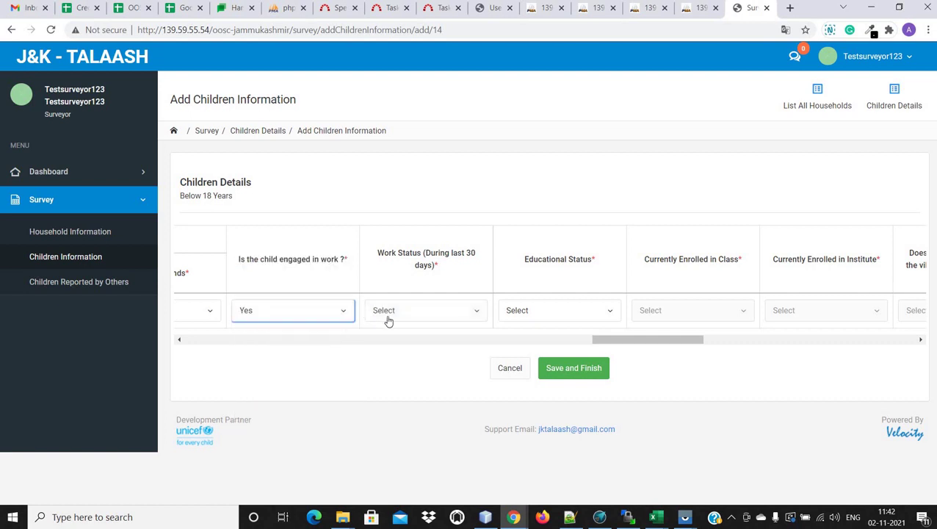
click(392, 317)
drag(483, 227, 478, 288)
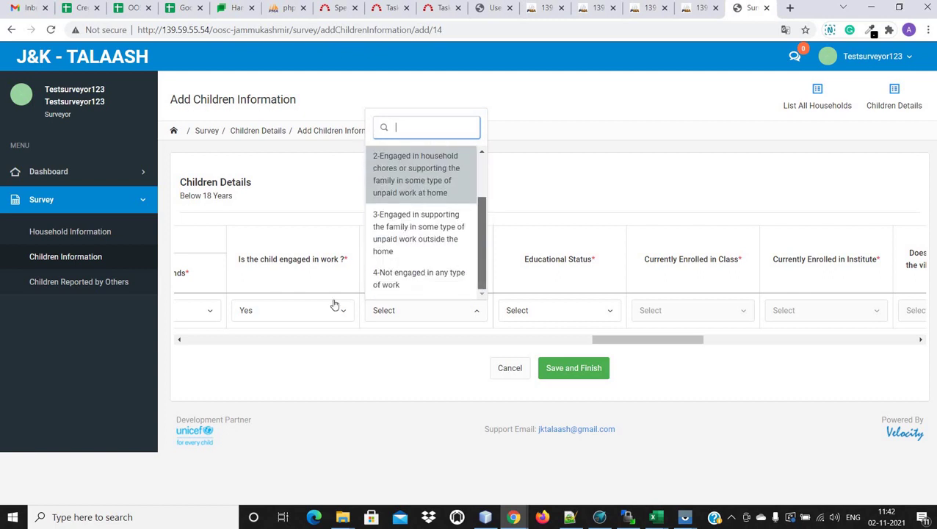
click(295, 309)
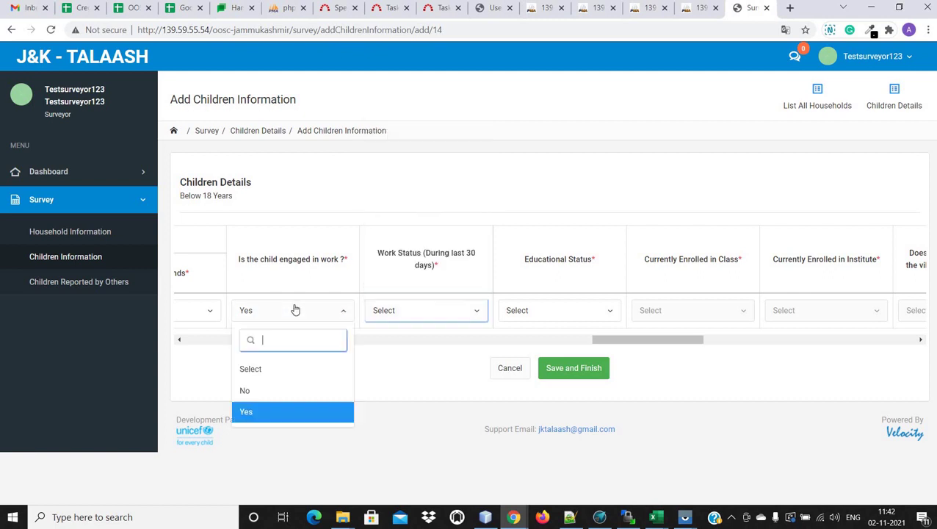
click(266, 390)
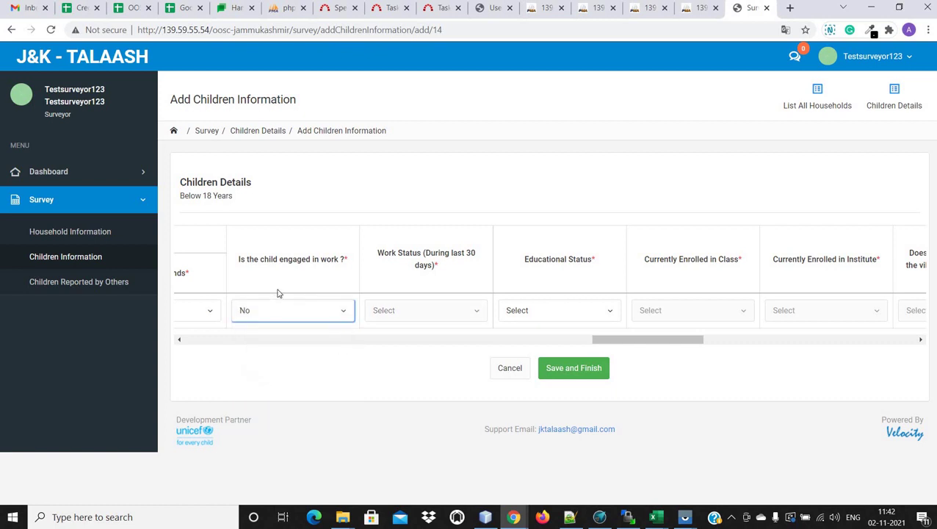
drag(255, 255, 281, 309)
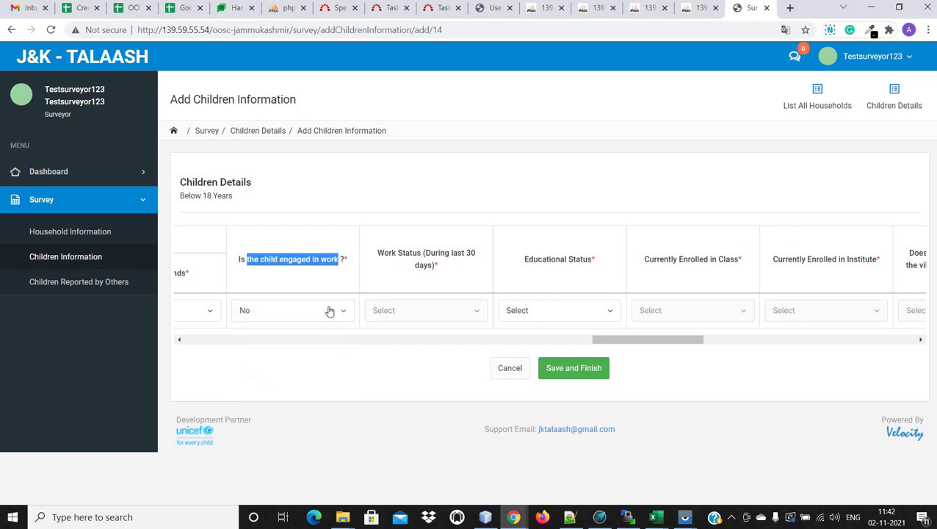
click(432, 332)
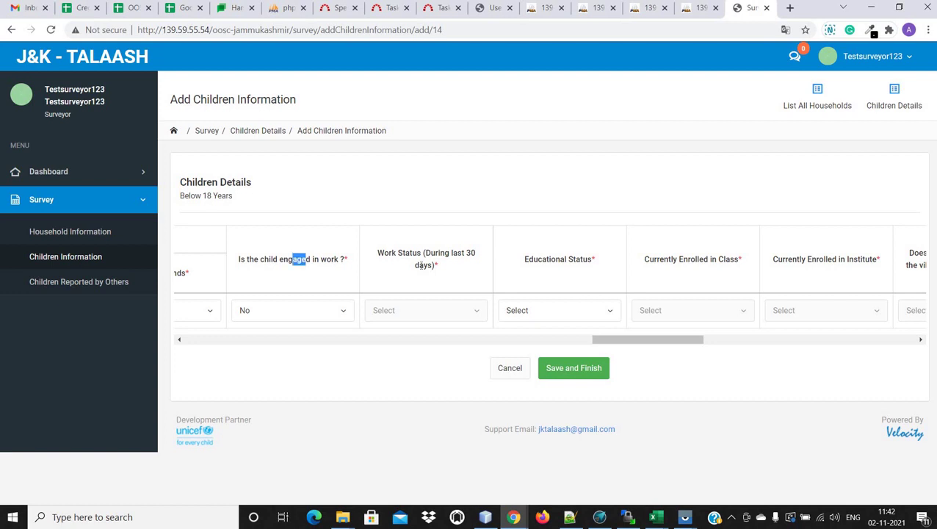
shift+click(420, 263)
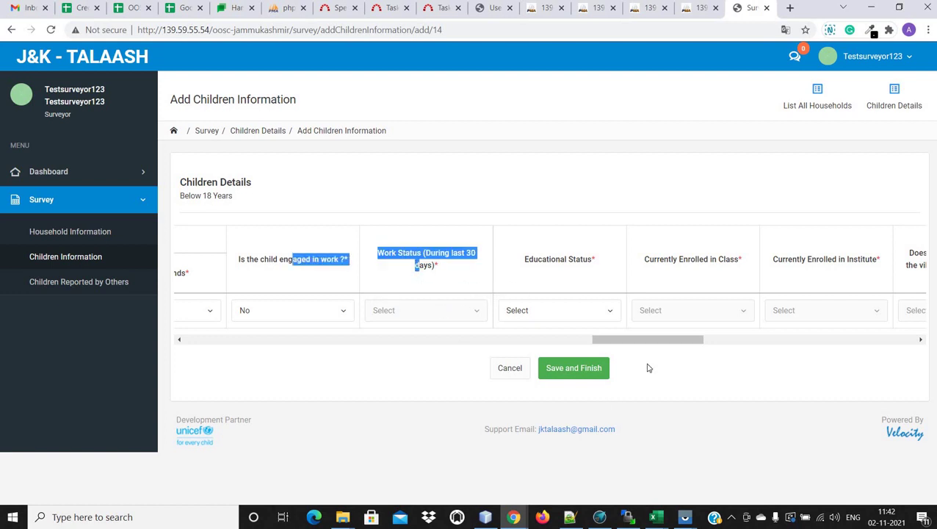
drag(650, 344, 695, 348)
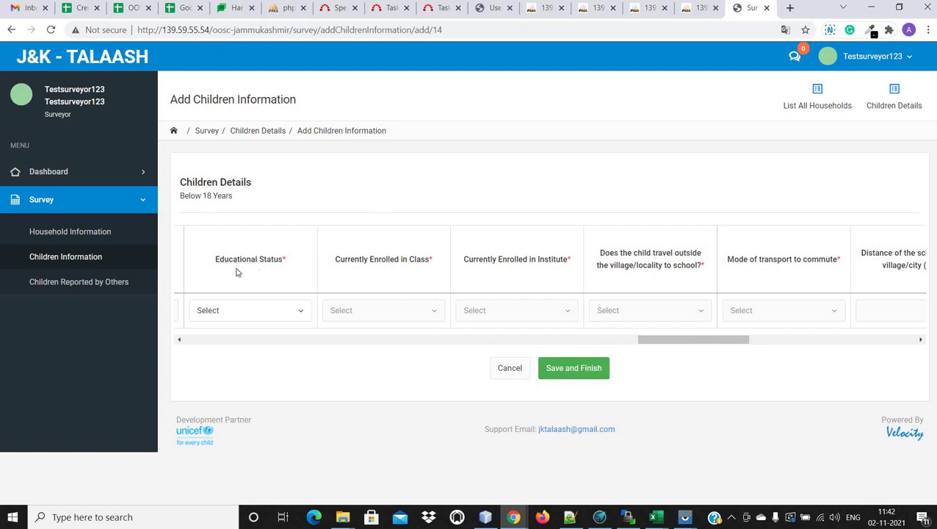
Step: Browse the Educational Status options and choose 1-Currently Enrolled in AWC
click(264, 312)
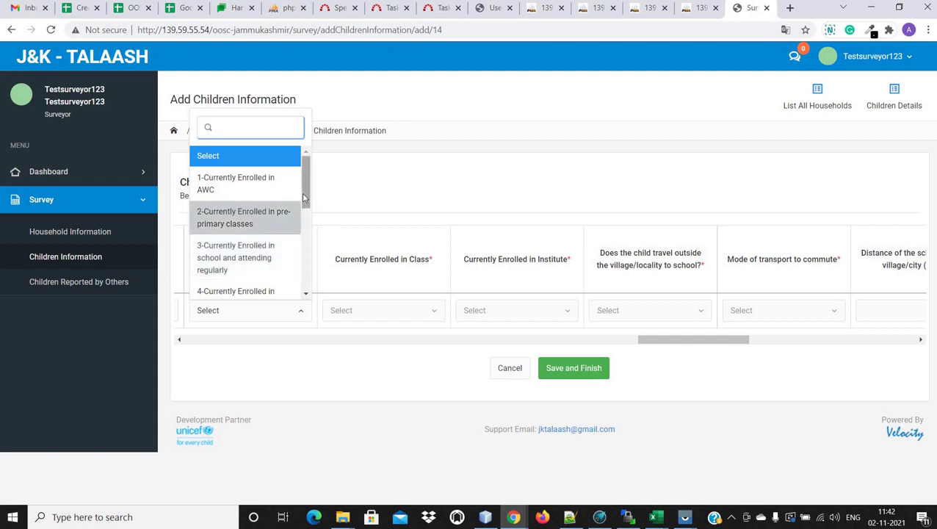
scroll(207, 237, down, 3)
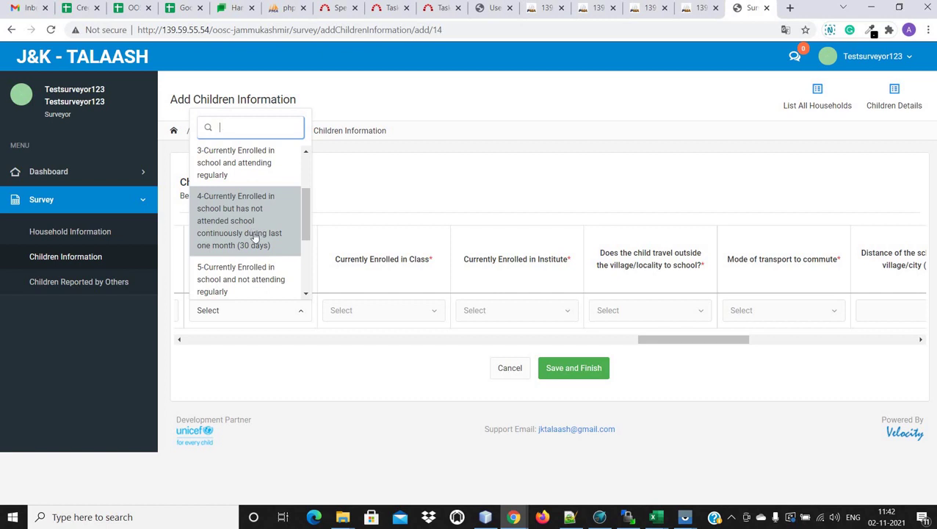
scroll(309, 226, down, 1)
scroll(308, 226, down, 1)
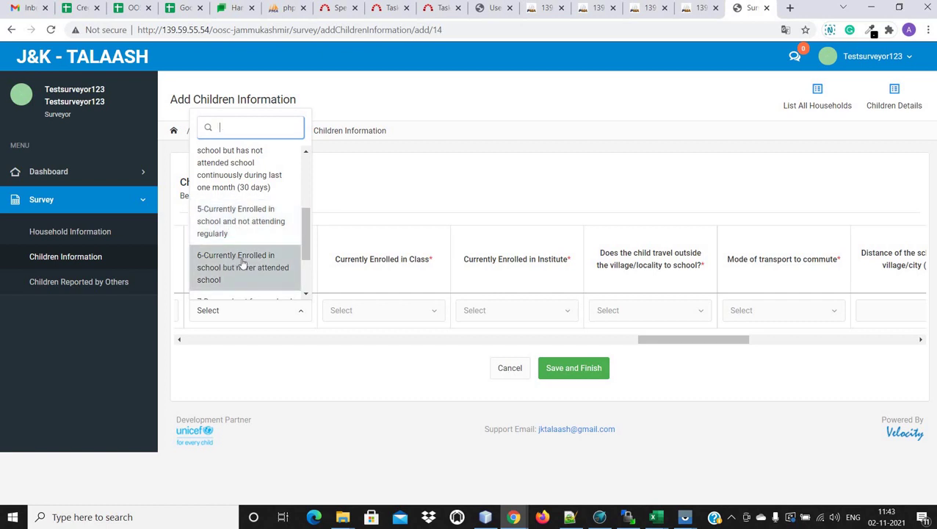
drag(308, 232, 308, 243)
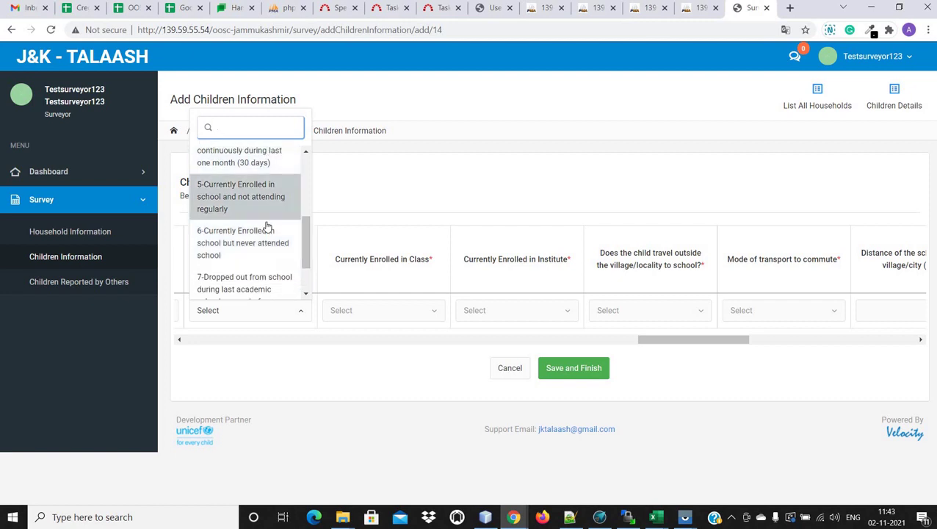
scroll(308, 234, down, 2)
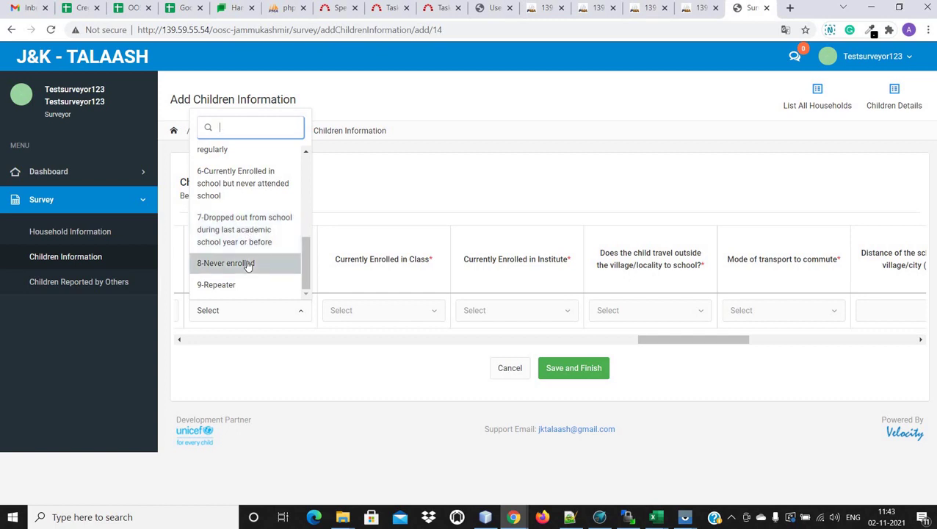
key(Up)
key(Escape)
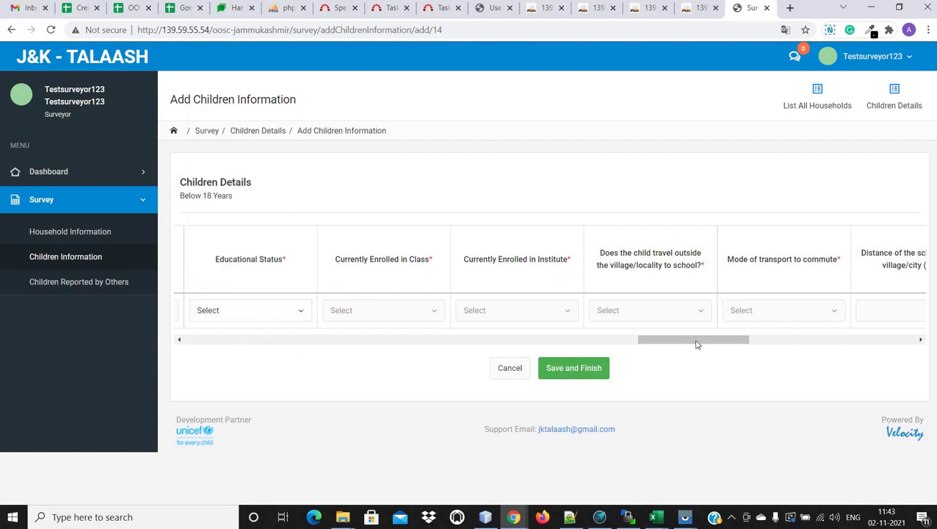
drag(335, 263, 406, 264)
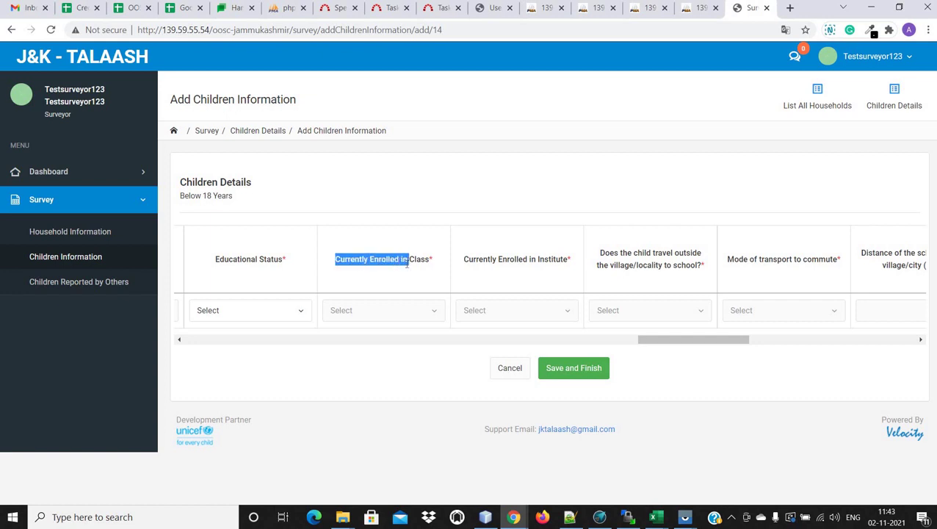
drag(483, 259, 541, 255)
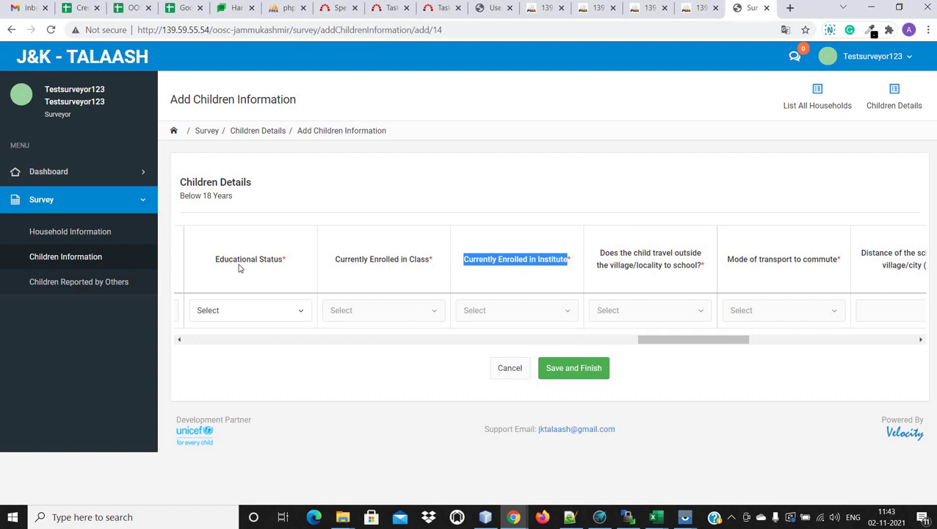
drag(238, 257, 274, 269)
click(264, 310)
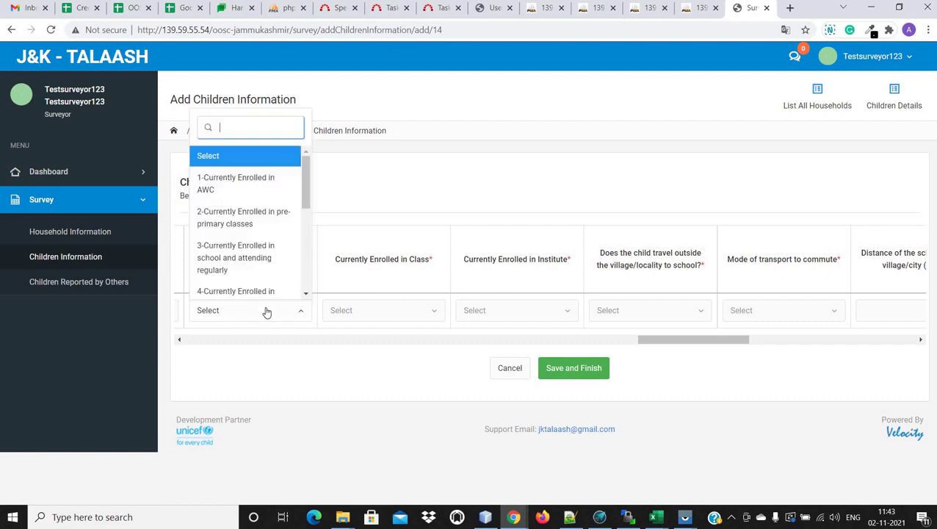
click(257, 190)
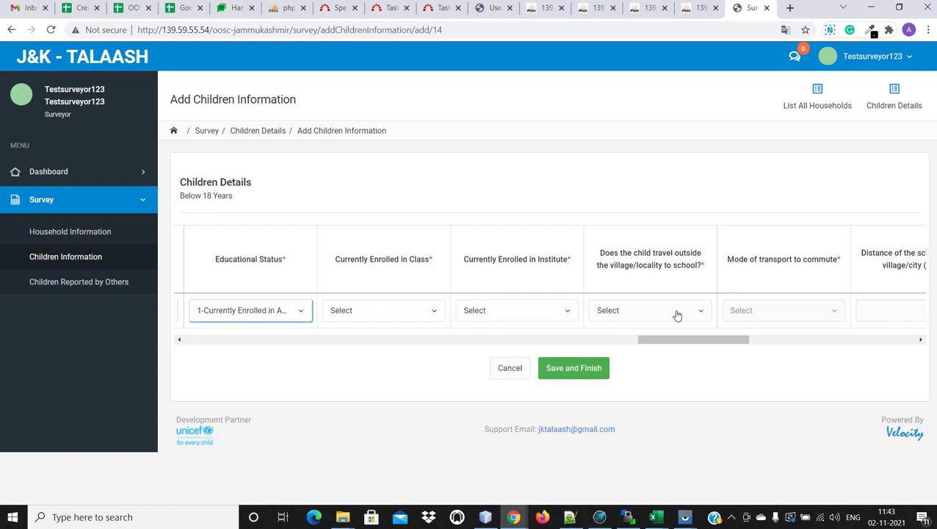
Step: Change Educational Status to 7-Dropped out from school during last academic year or before
scroll(710, 335, right, 3)
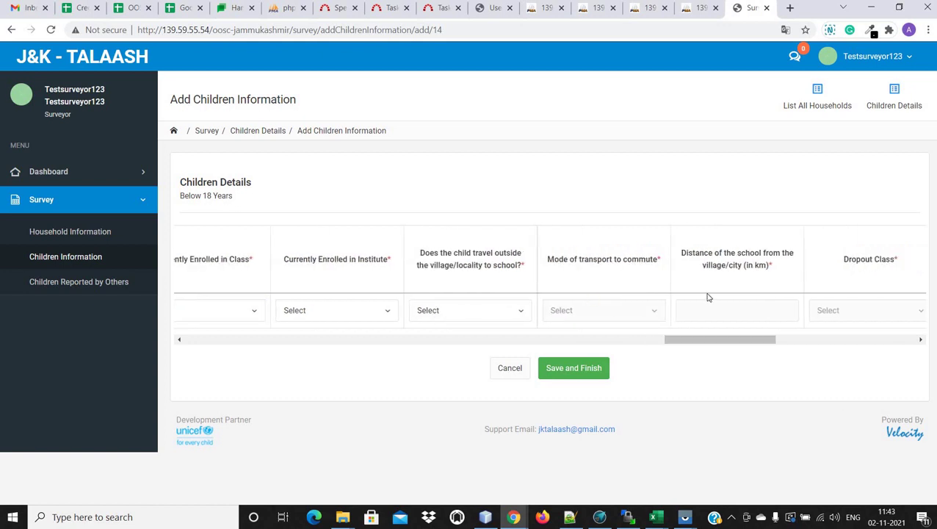
drag(628, 339, 611, 323)
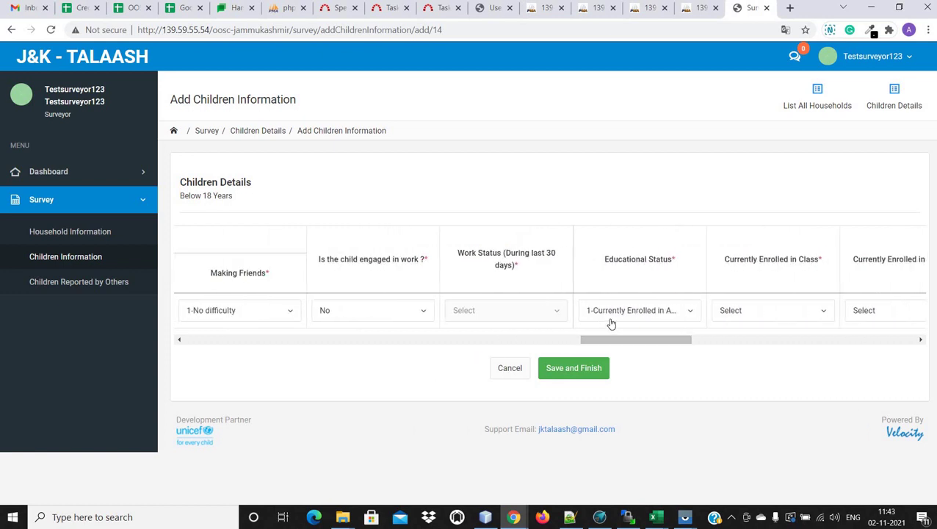
click(611, 323)
drag(695, 187, 695, 268)
click(635, 252)
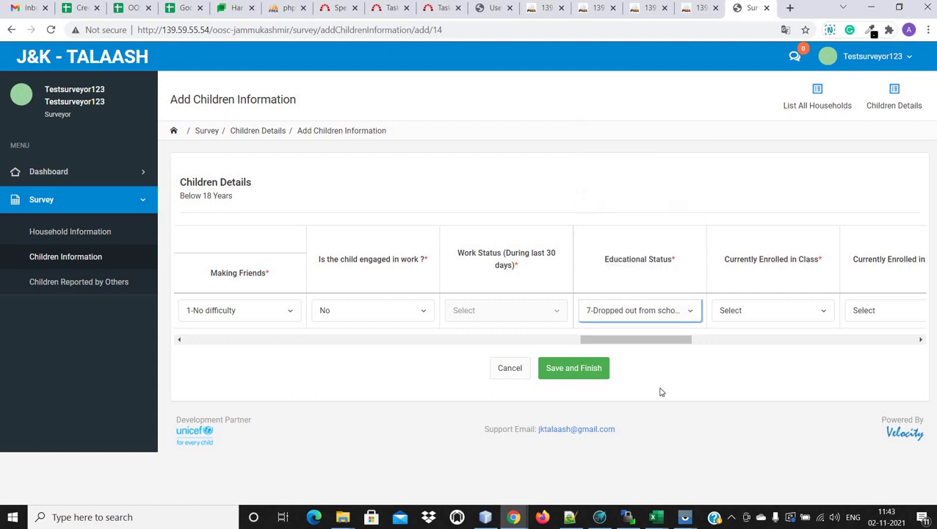
Step: Review the enrolment and dropout column headings, viewing Dropout Class options without choosing one
drag(660, 339, 721, 340)
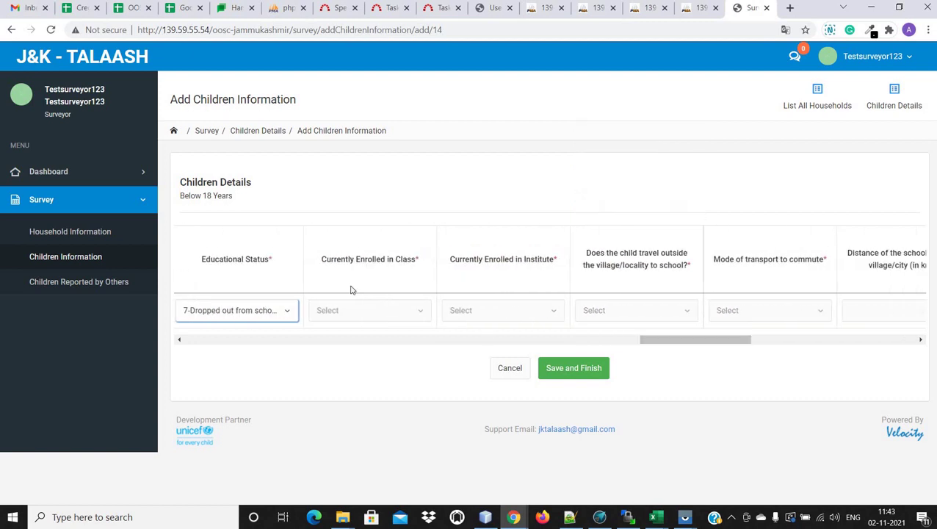
drag(321, 258, 394, 259)
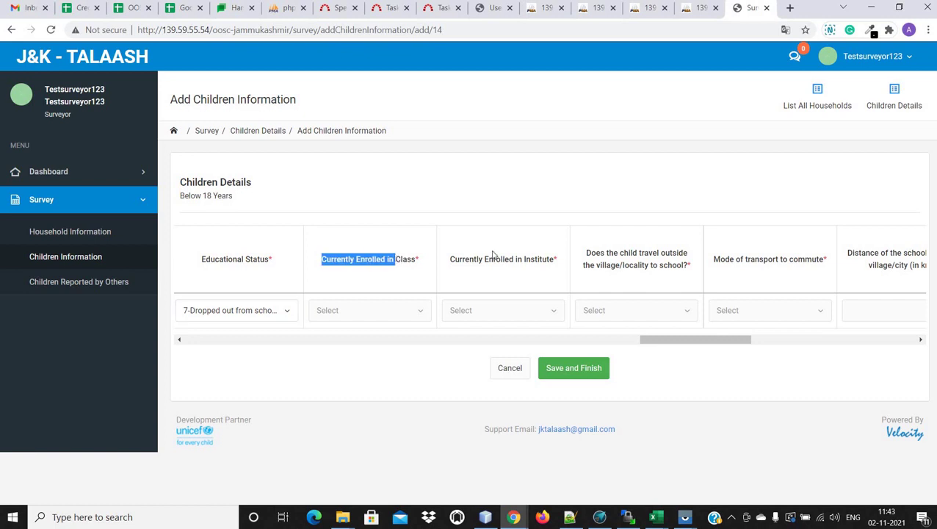
drag(473, 259, 604, 263)
drag(656, 265, 600, 253)
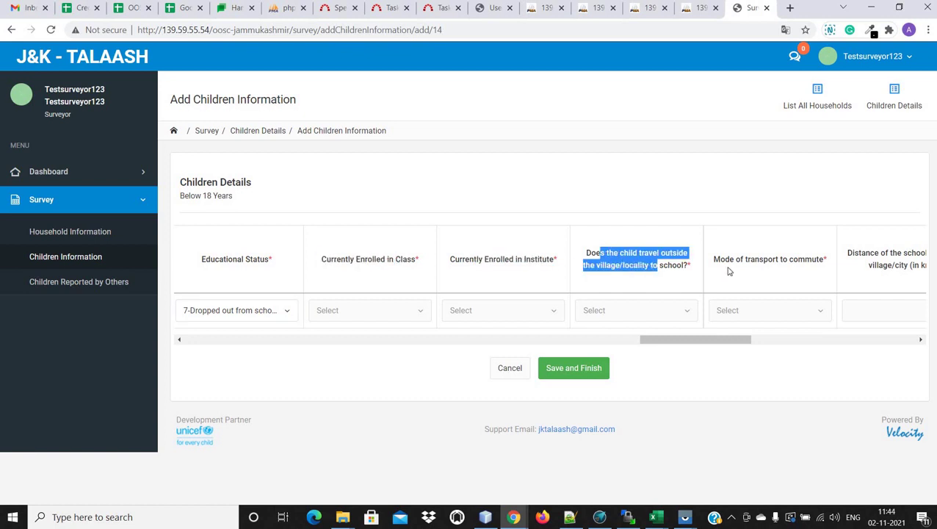
drag(720, 257, 785, 259)
drag(735, 340, 787, 344)
drag(608, 252, 662, 266)
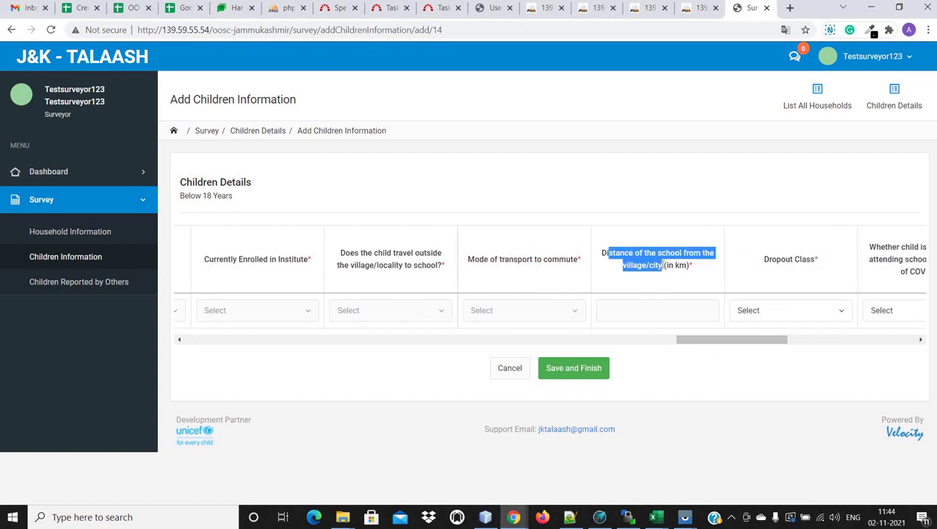
double_click(766, 263)
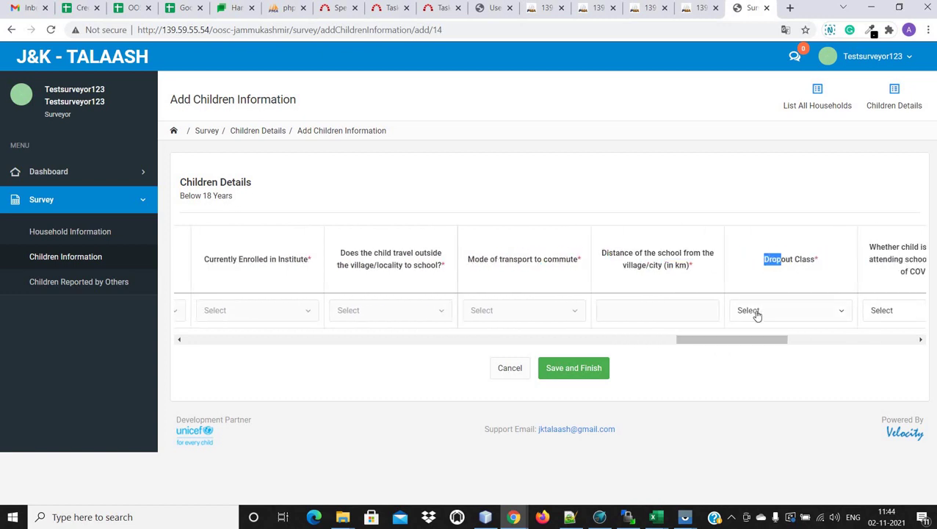
click(756, 311)
click(774, 360)
drag(774, 344, 791, 344)
Step: Reconfirm 7-Dropped out from school as the Educational Status
scroll(751, 356, left, 7)
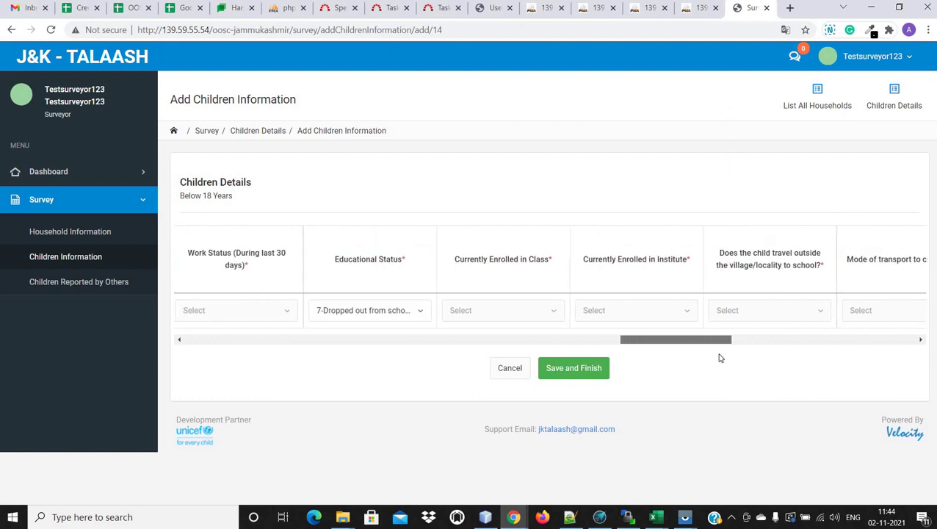
scroll(740, 360, right, 3)
scroll(698, 365, left, 5)
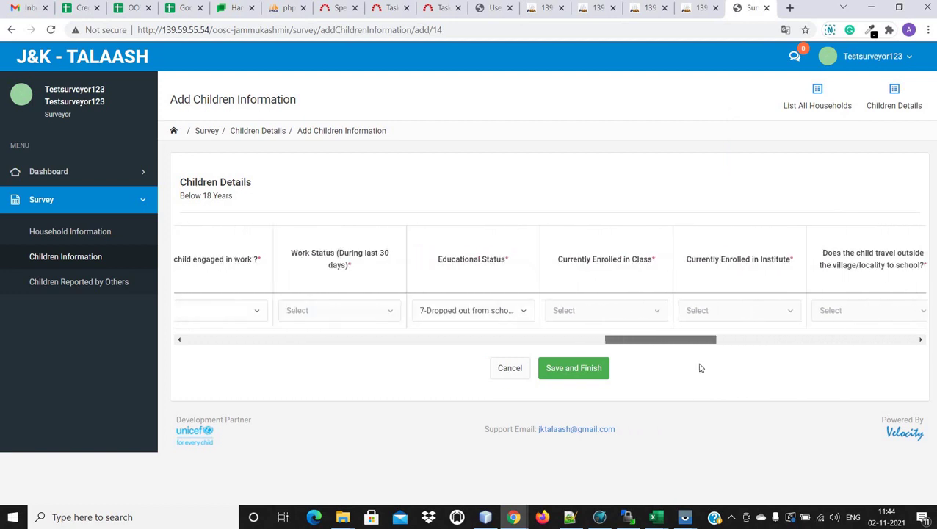
scroll(687, 369, left, 1)
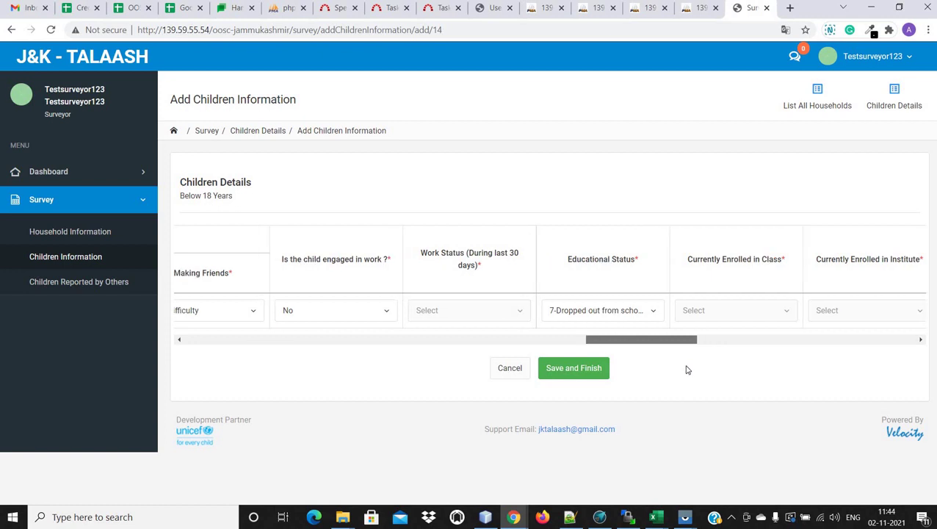
scroll(708, 368, right, 6)
click(434, 311)
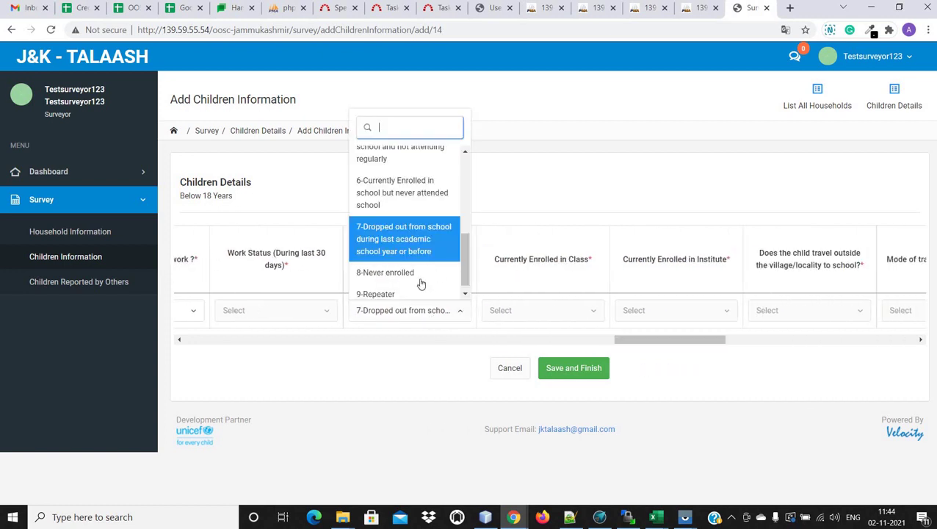
click(385, 239)
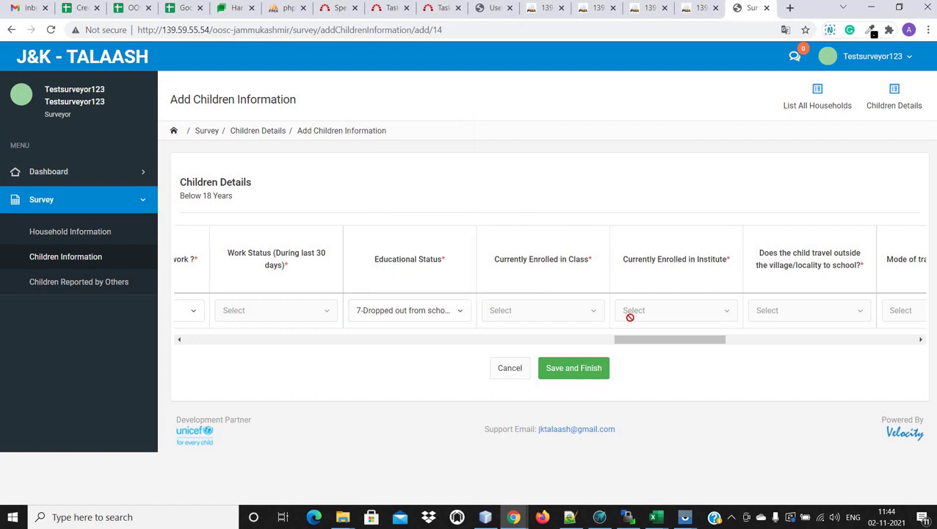
drag(638, 342, 733, 349)
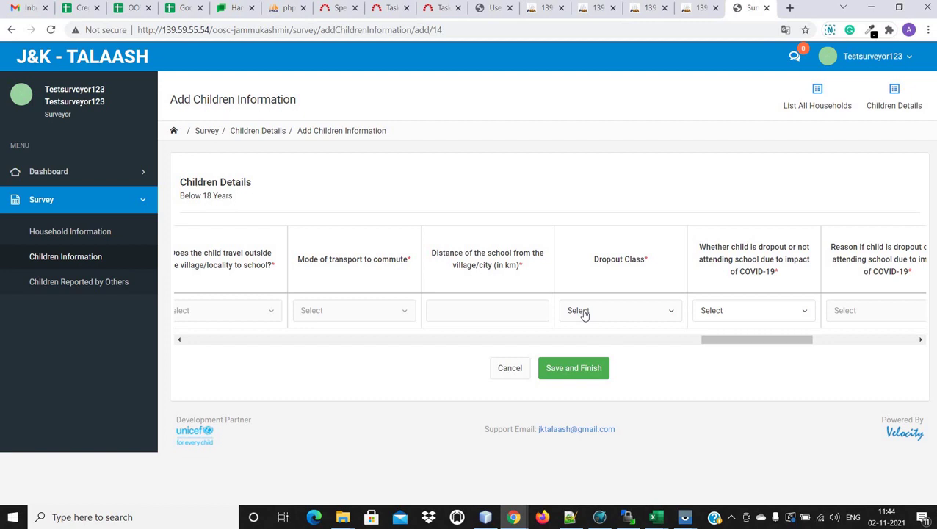
Step: Try 1-Pre School as the Dropout Class and dismiss the age error
click(583, 311)
click(606, 180)
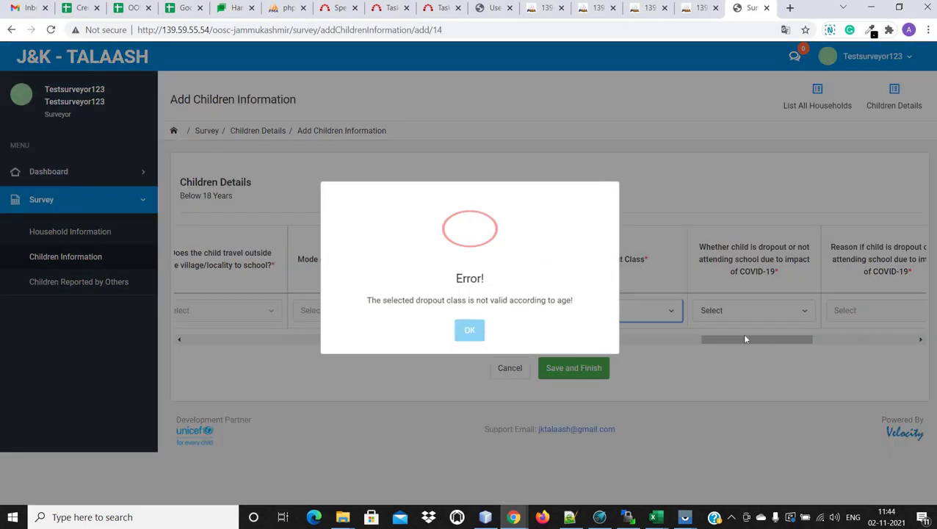
click(469, 328)
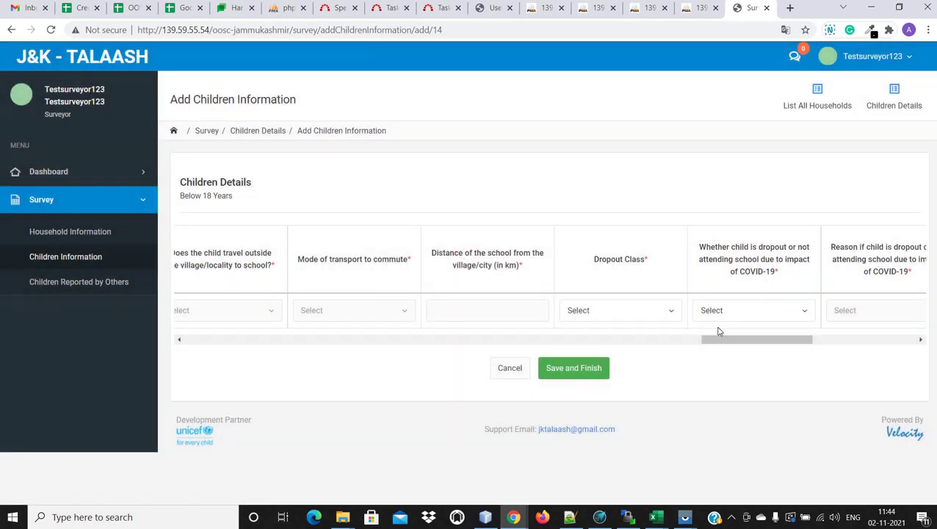
drag(719, 340, 621, 361)
Step: Change the Educational Status to 8-Never enrolled
click(461, 320)
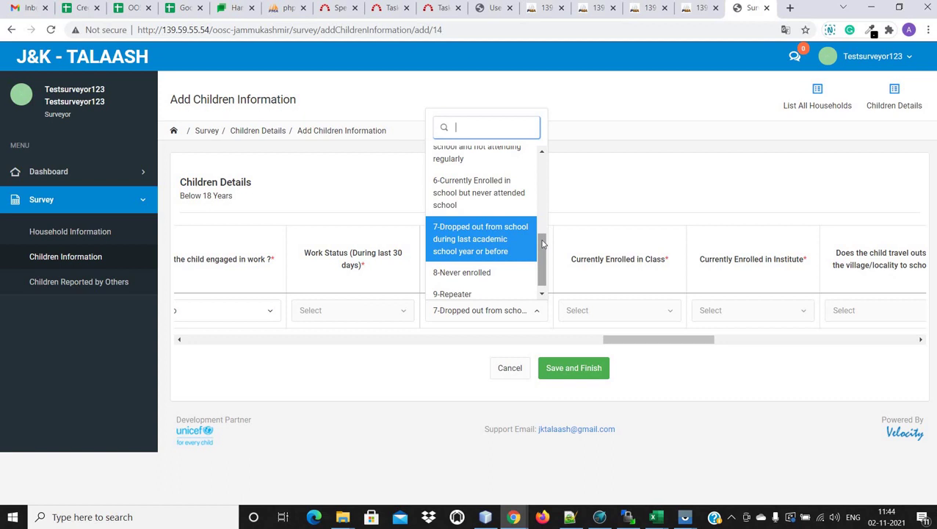
scroll(542, 245, down, 1)
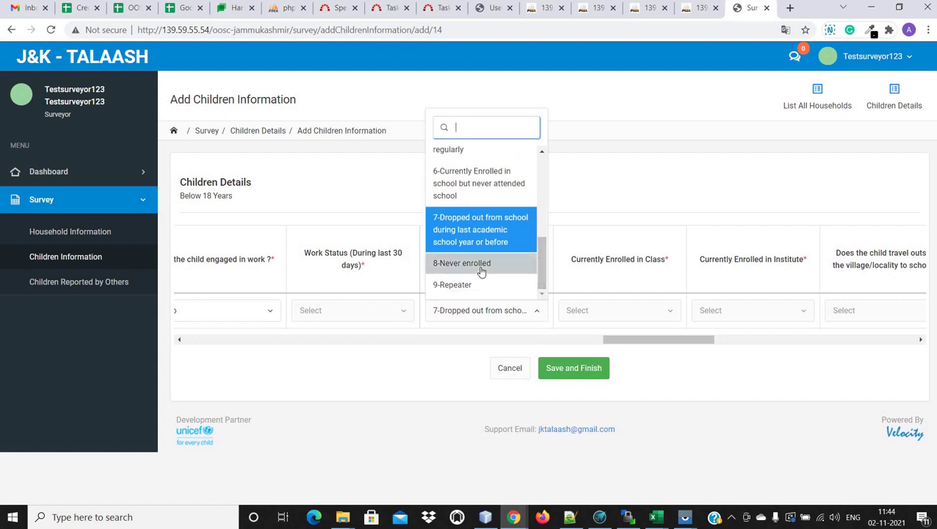
click(481, 272)
drag(633, 339, 765, 347)
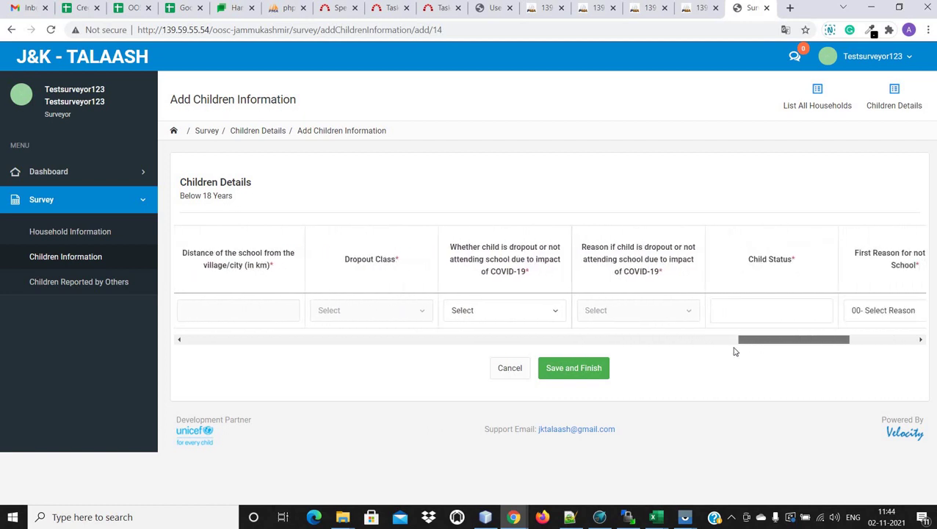
Step: Answer 2-Yes to the COVID-19 dropout question and give 3-Other as the reason
drag(455, 247, 538, 272)
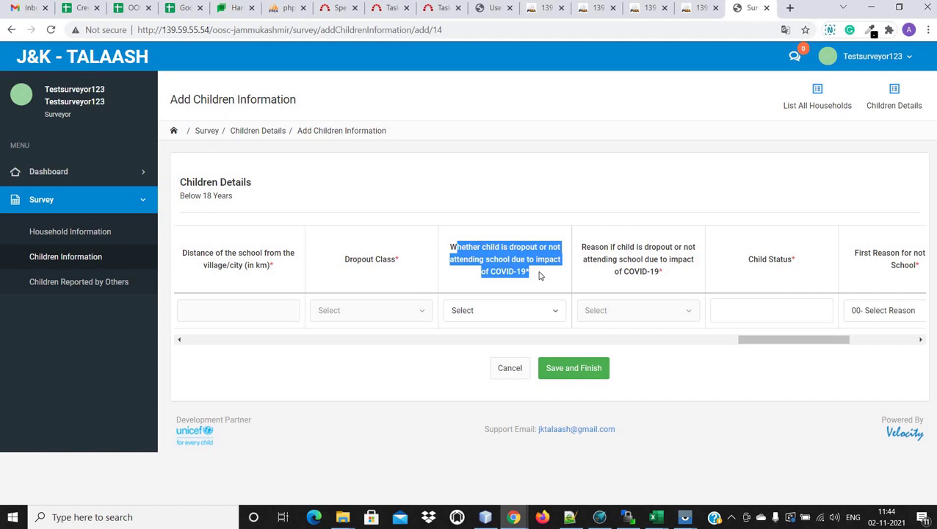
click(491, 314)
click(466, 389)
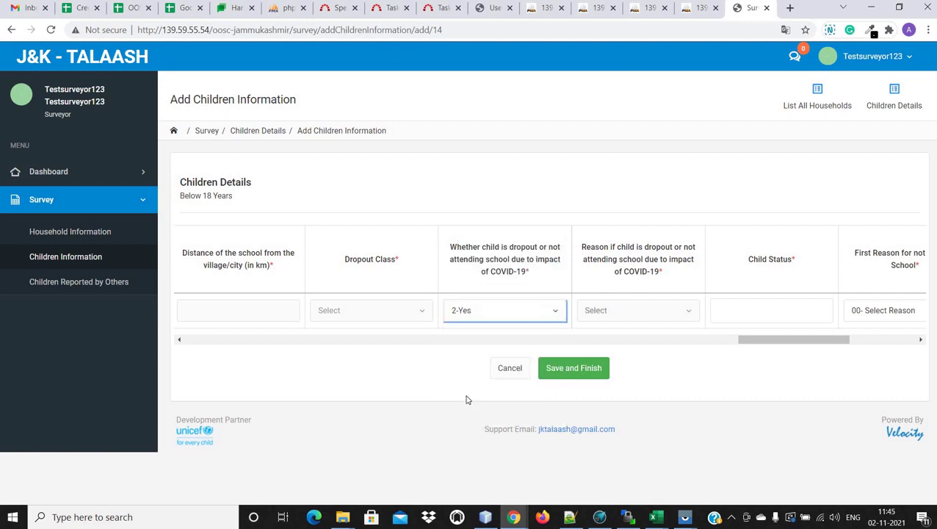
drag(583, 245, 619, 313)
click(621, 312)
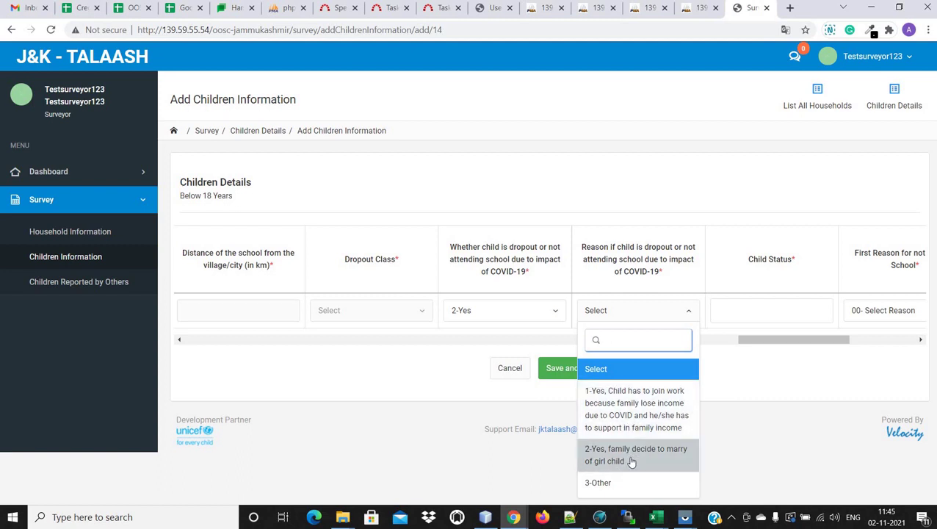
click(605, 484)
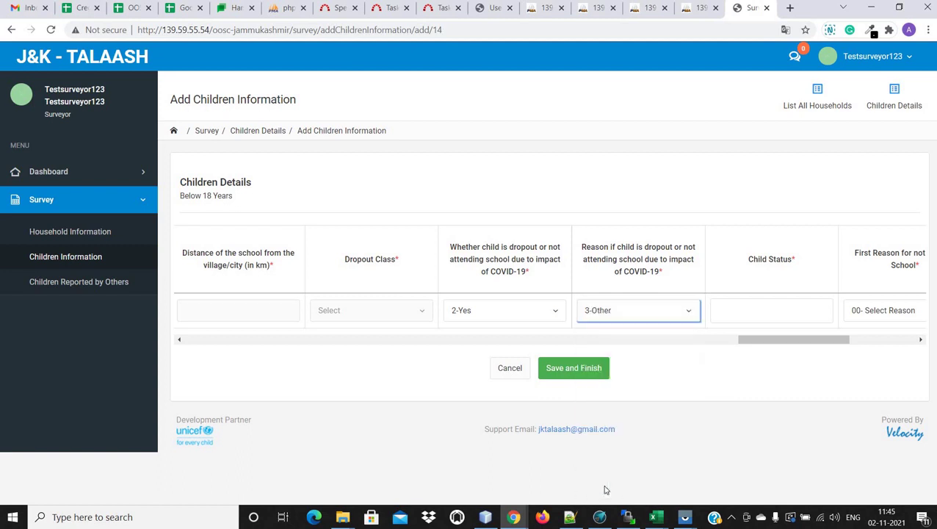
click(668, 366)
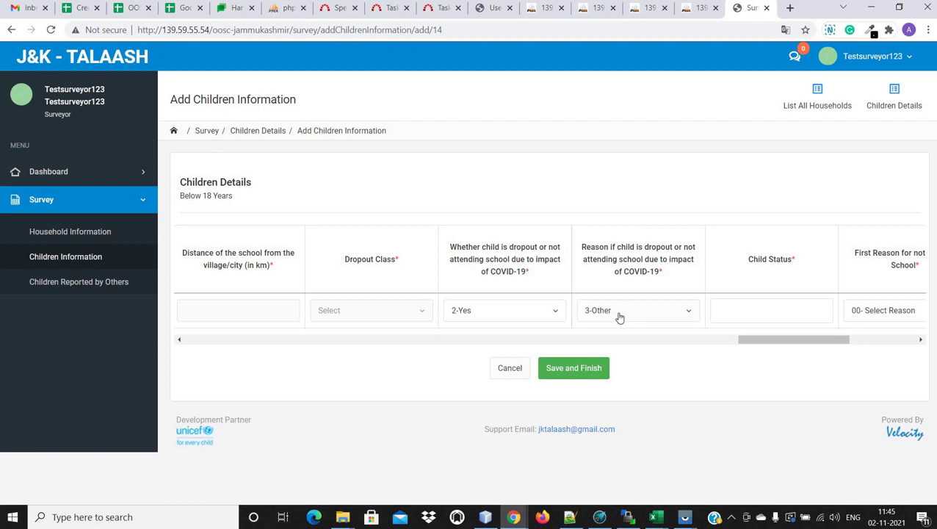
drag(789, 343, 829, 345)
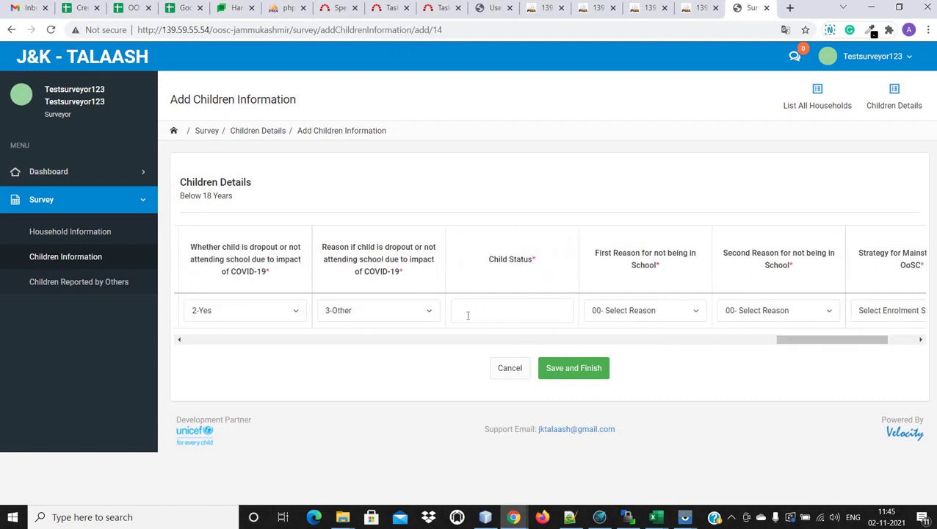
Step: Set the Child Status to 3-Orphan/ Single child parent
click(473, 314)
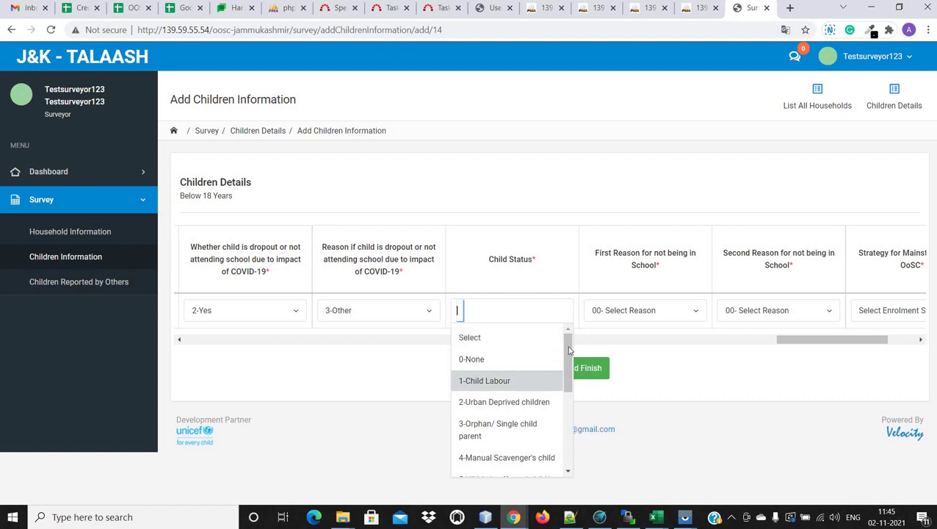
mouse_move(569, 354)
mouse_down()
mouse_move(564, 429)
mouse_move(568, 343)
mouse_up()
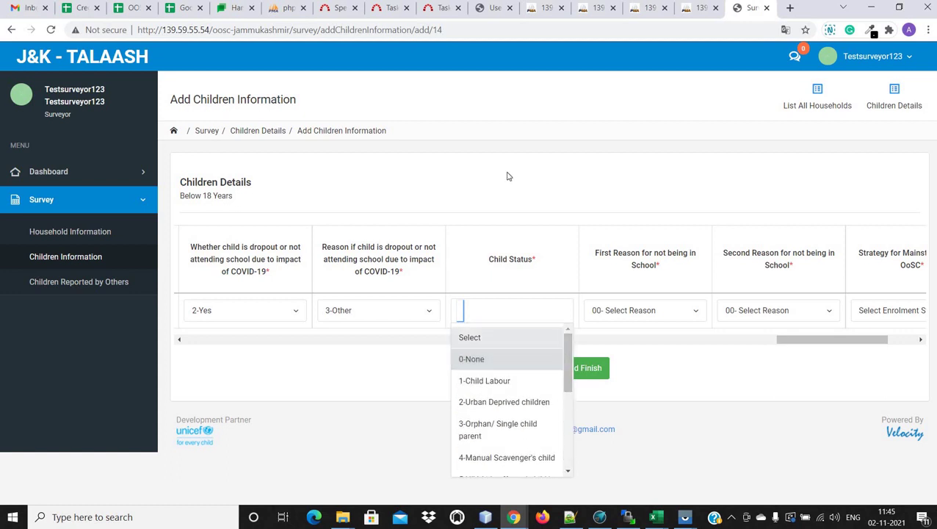
click(506, 194)
click(512, 309)
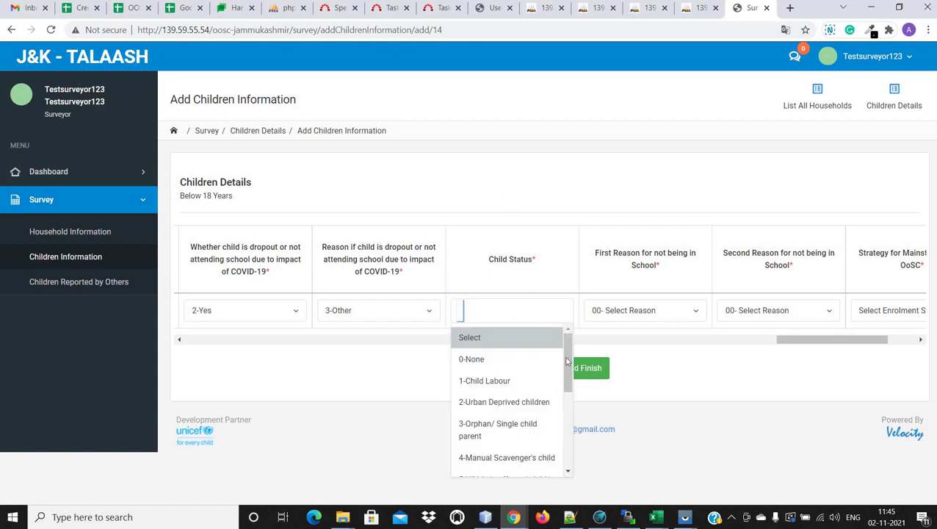
drag(565, 352, 485, 362)
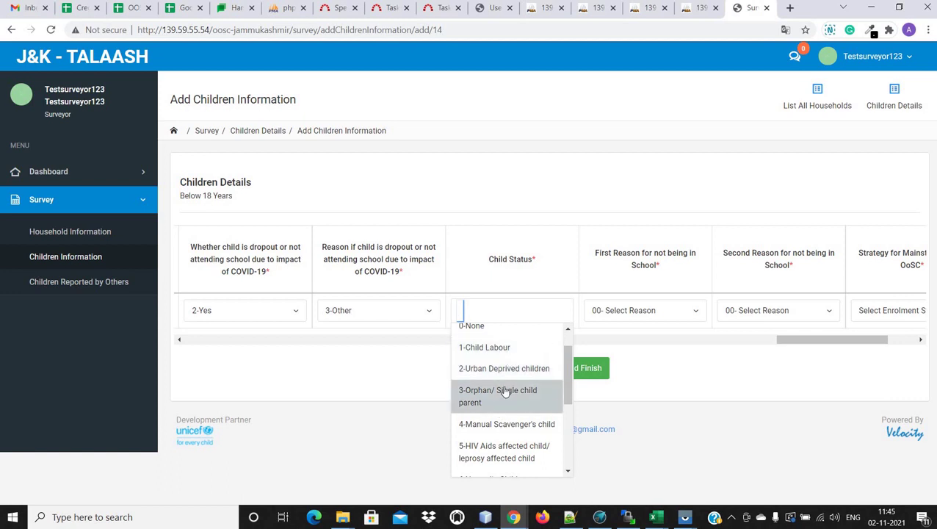
click(504, 395)
click(487, 333)
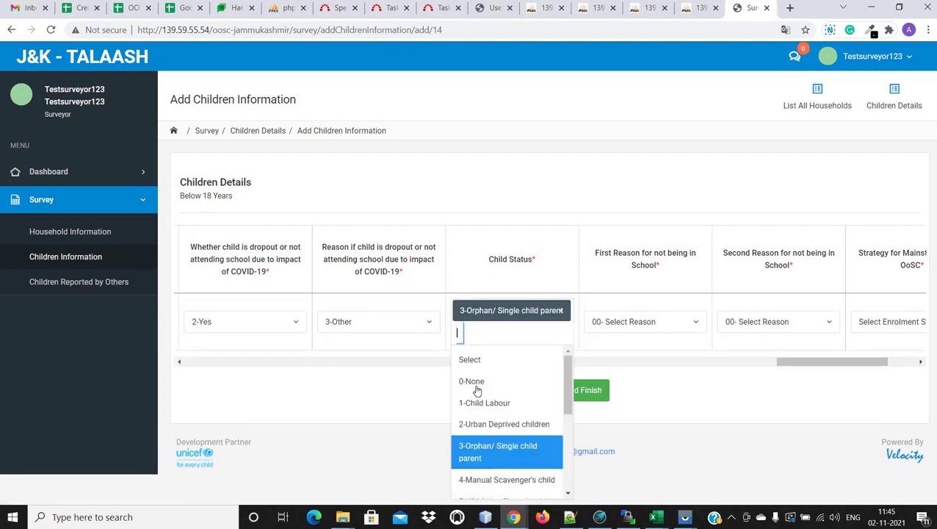
click(688, 409)
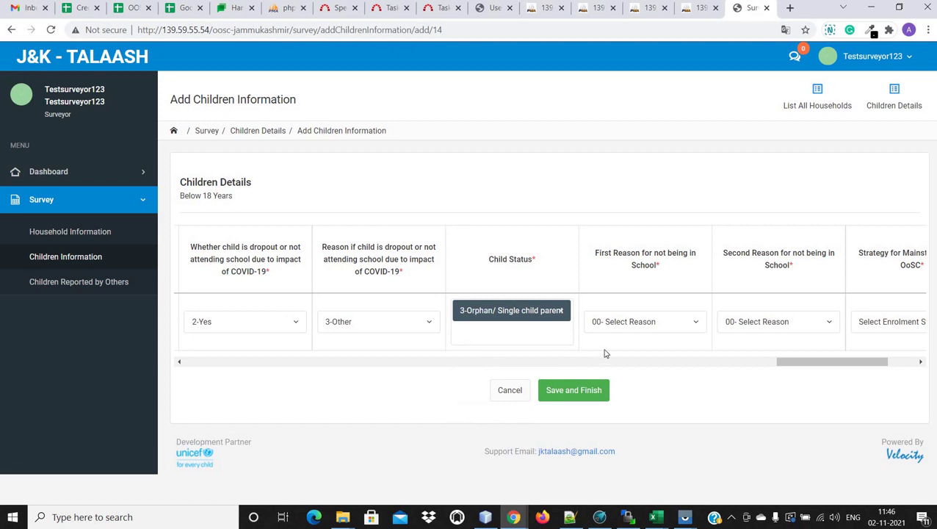
drag(790, 362, 836, 368)
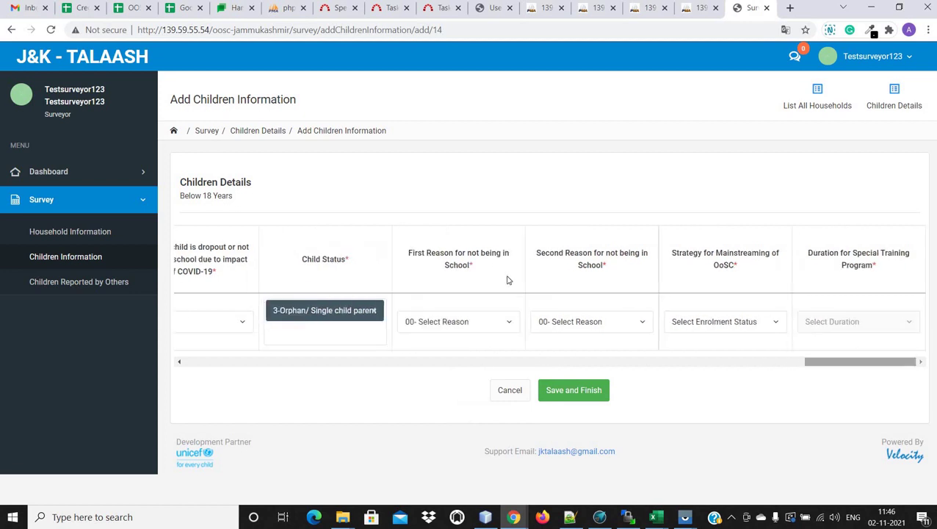
Step: Review the out-of-school reason headings and list the First Reason choices
drag(409, 250, 468, 266)
drag(565, 252, 602, 265)
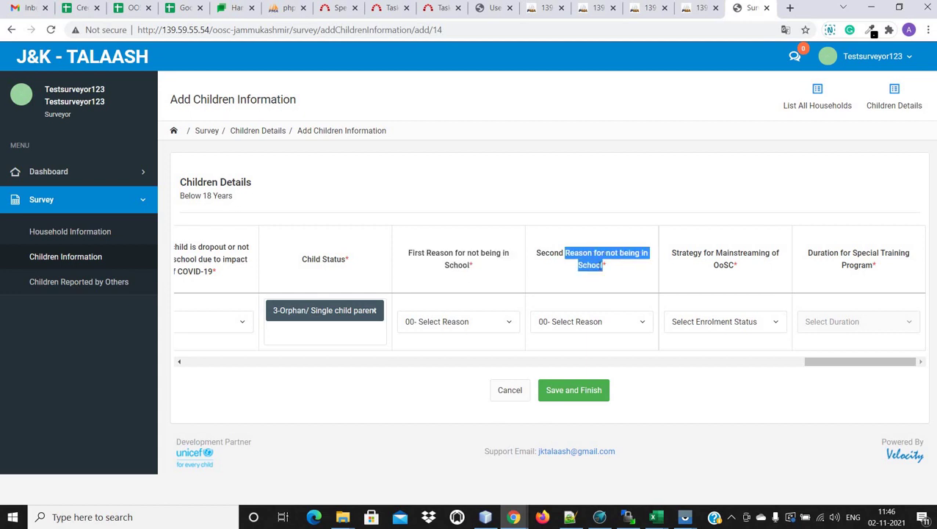
click(466, 331)
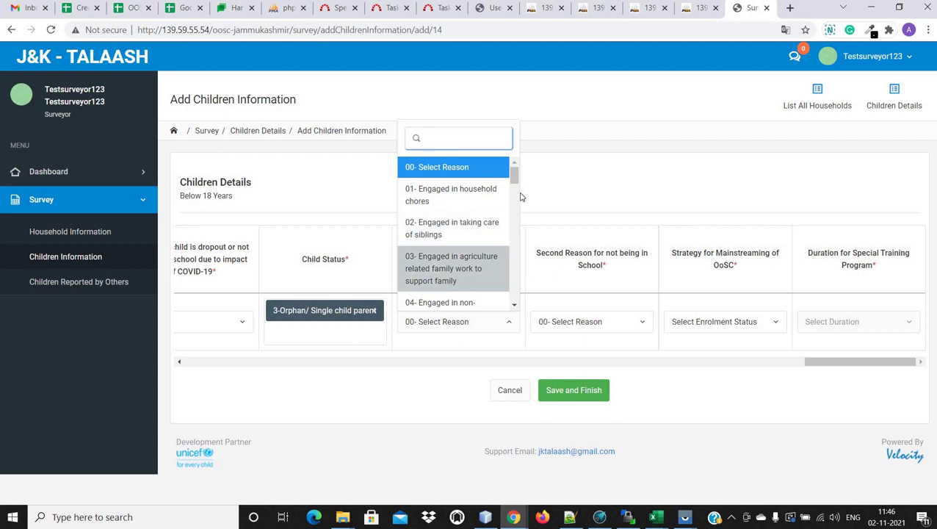
drag(515, 176, 514, 223)
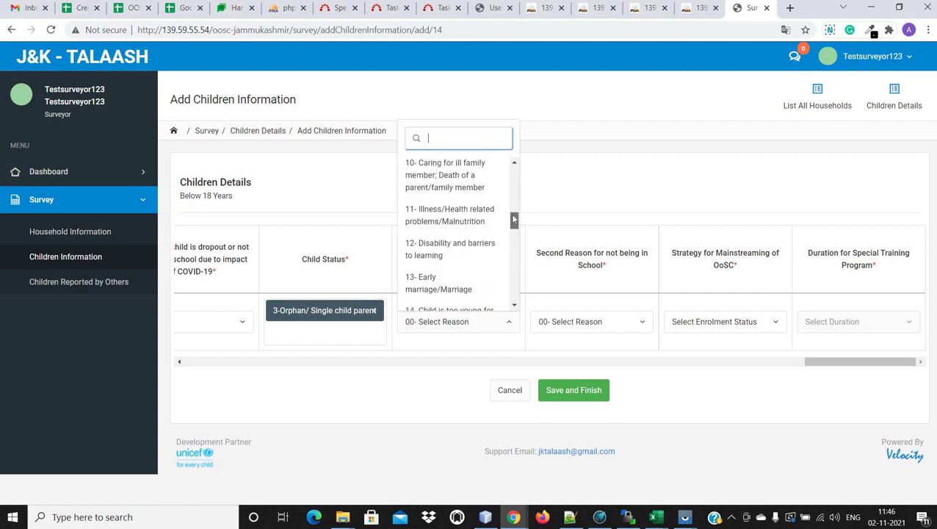
Step: Give 11-Illness/Health related problems and 14-Child is too young for school as reasons
click(450, 213)
click(574, 323)
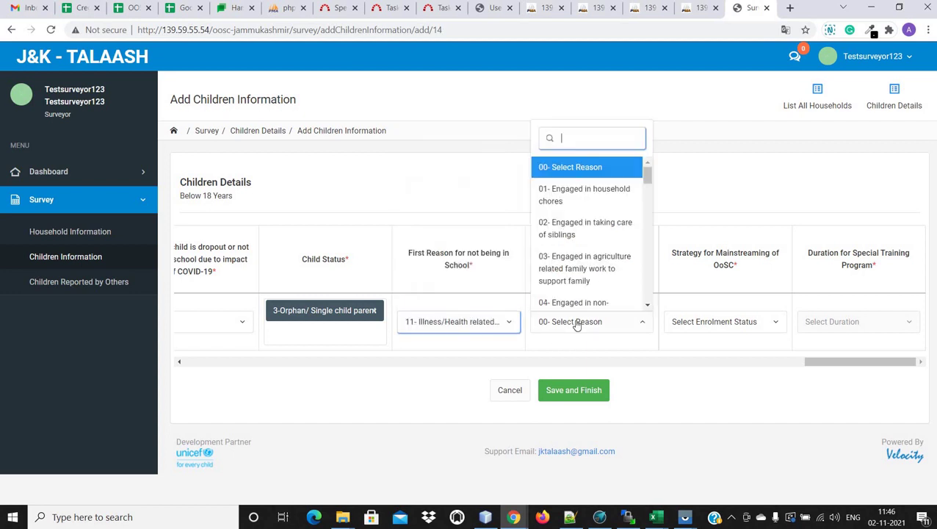
drag(646, 194, 645, 238)
click(595, 230)
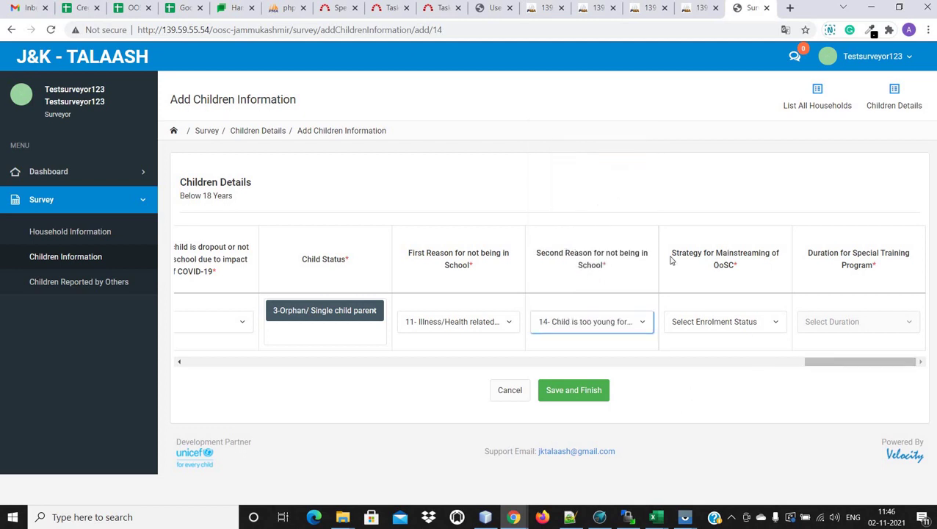
Step: Set the Strategy for Mainstreaming of OoSC to 1-Admission in AWCs
drag(670, 253, 744, 268)
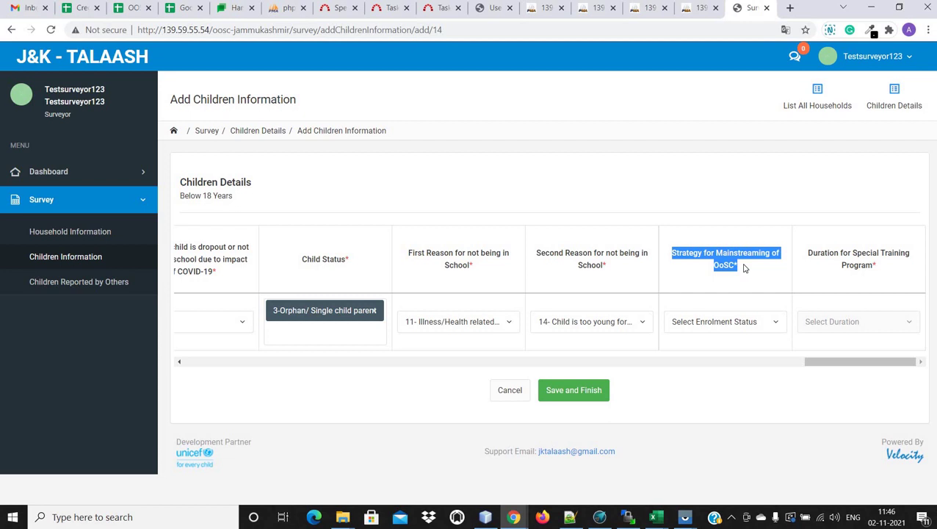
click(746, 326)
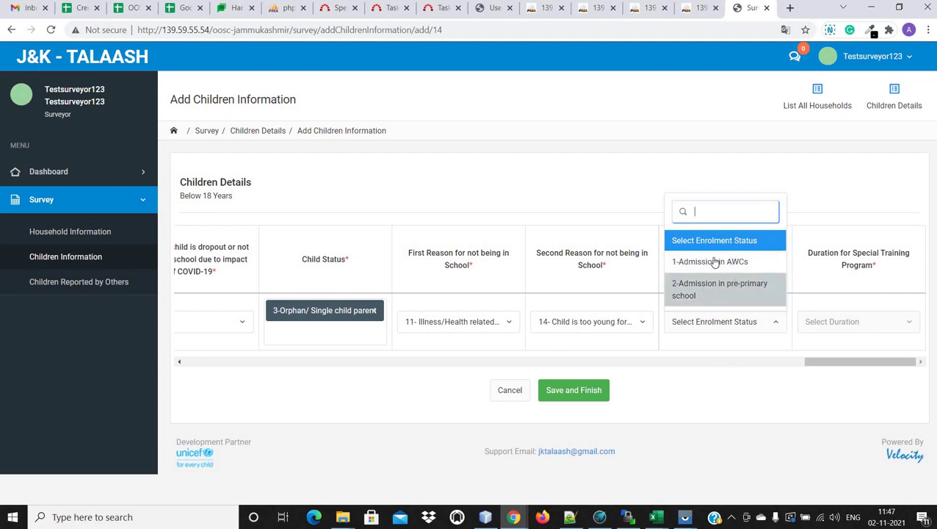
click(710, 262)
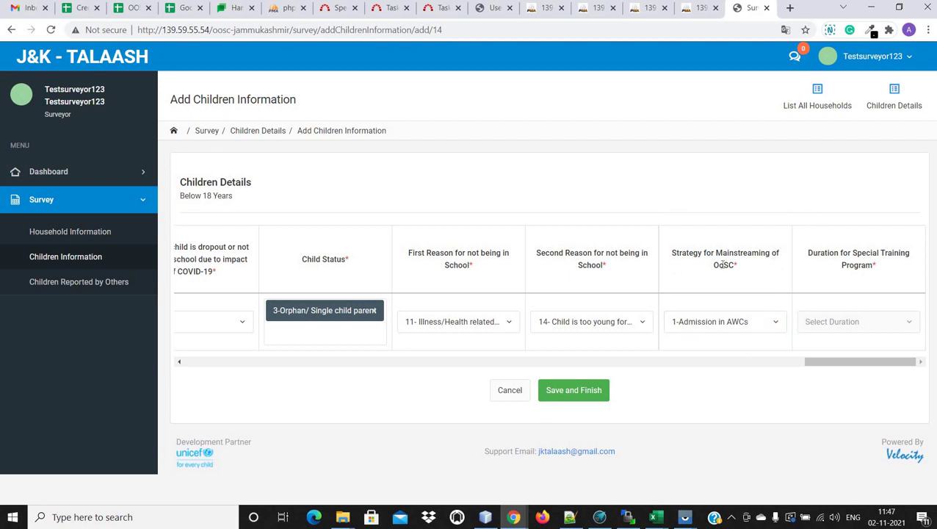
click(752, 321)
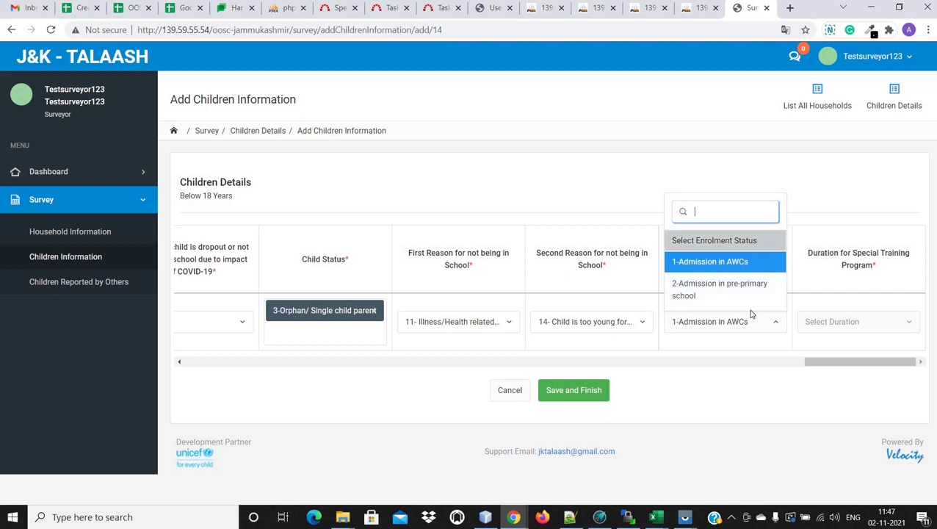
click(820, 208)
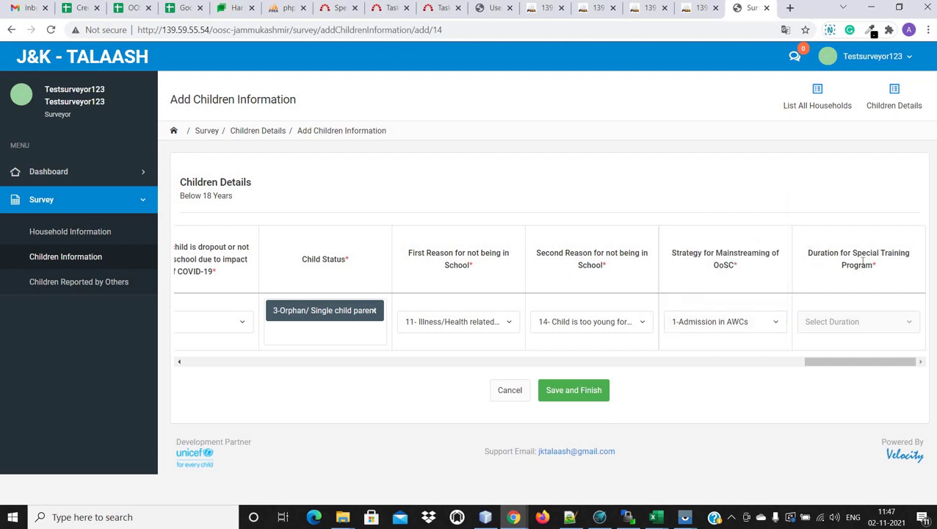
drag(808, 250, 886, 269)
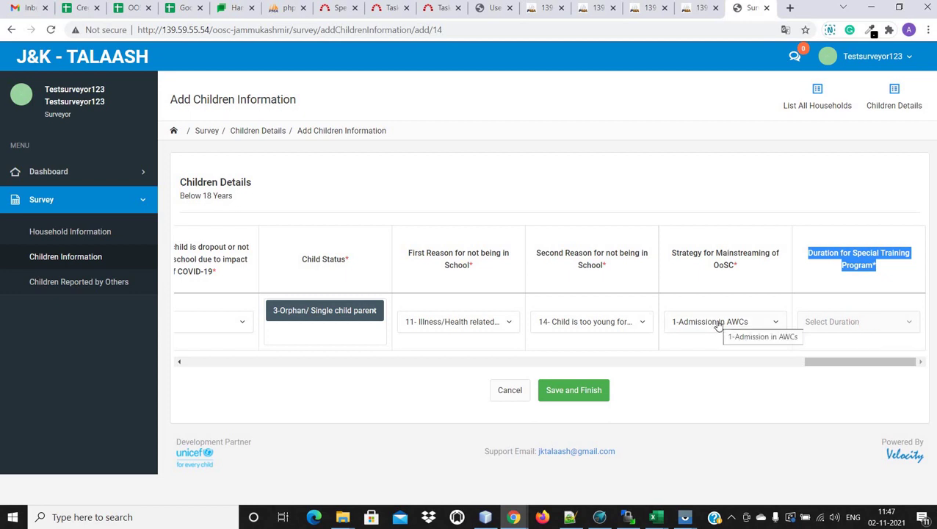
click(579, 407)
Step: Save the child record, fill the flagged Mother's Name with 'Test Mother', and resubmit
click(575, 391)
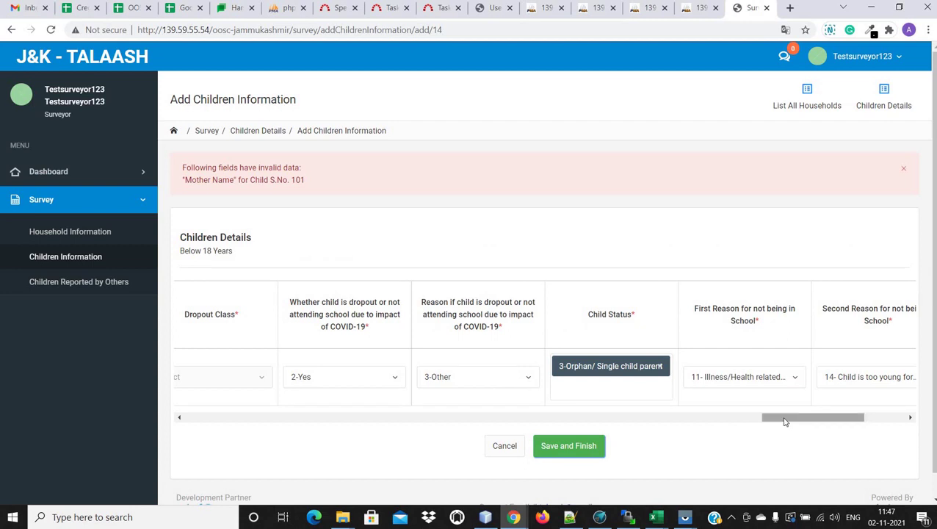
drag(784, 421, 133, 396)
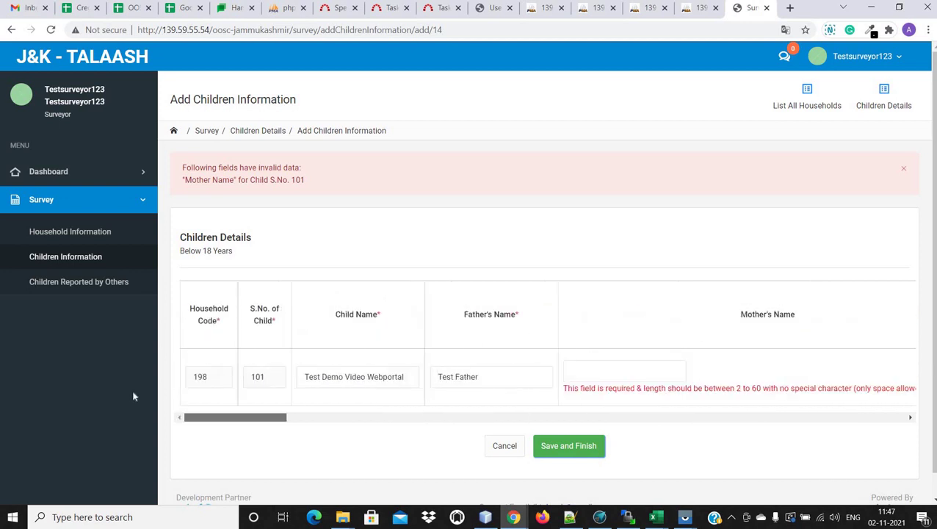
click(576, 369)
text(Test M)
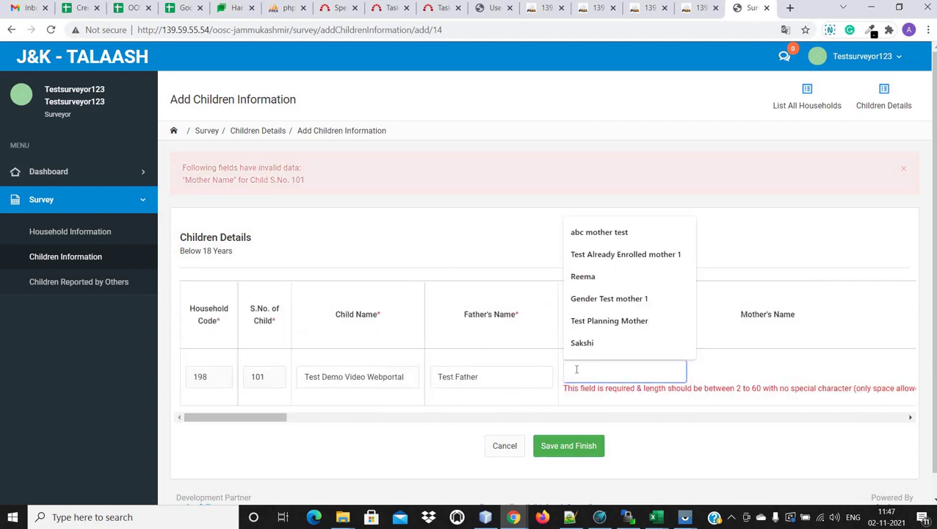
text(other)
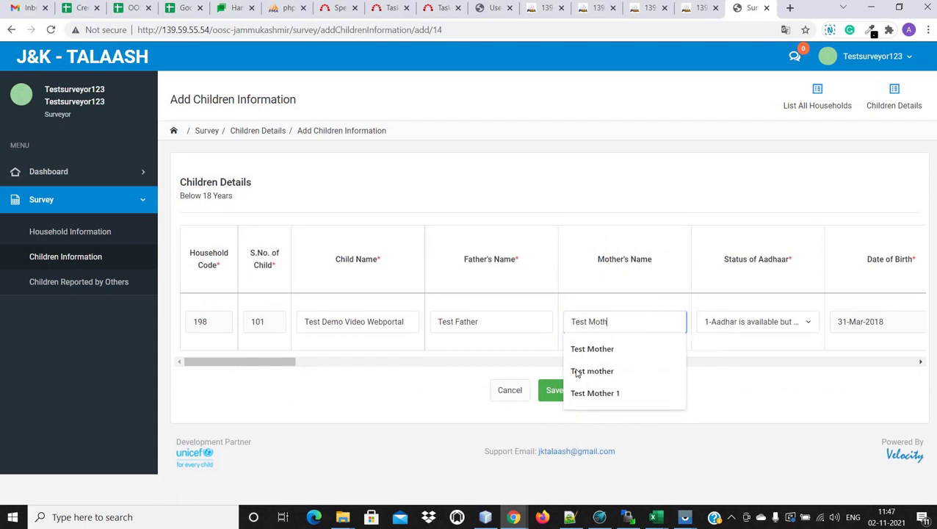
click(516, 236)
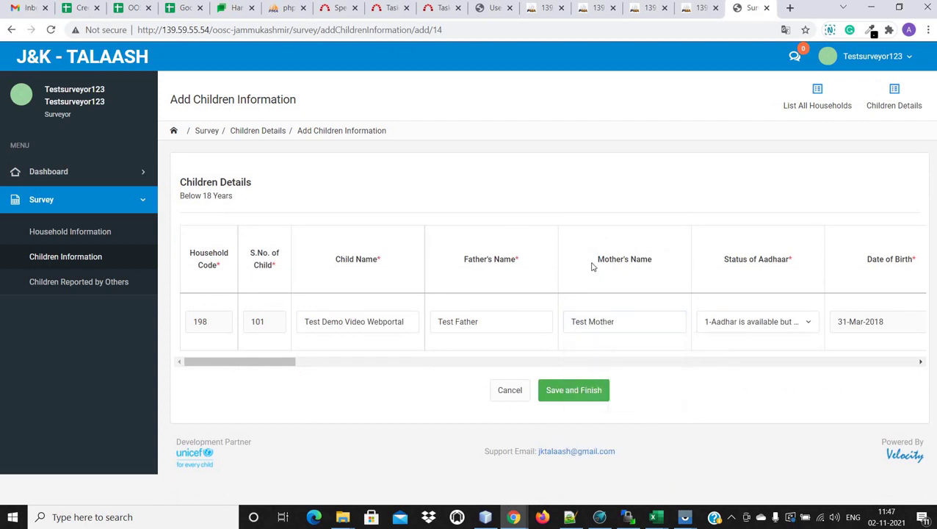
drag(597, 259, 649, 257)
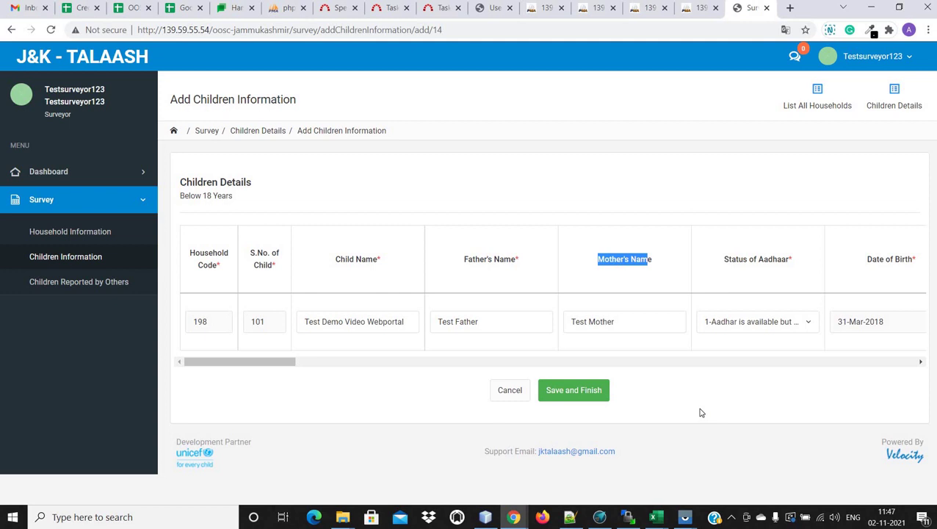
click(570, 395)
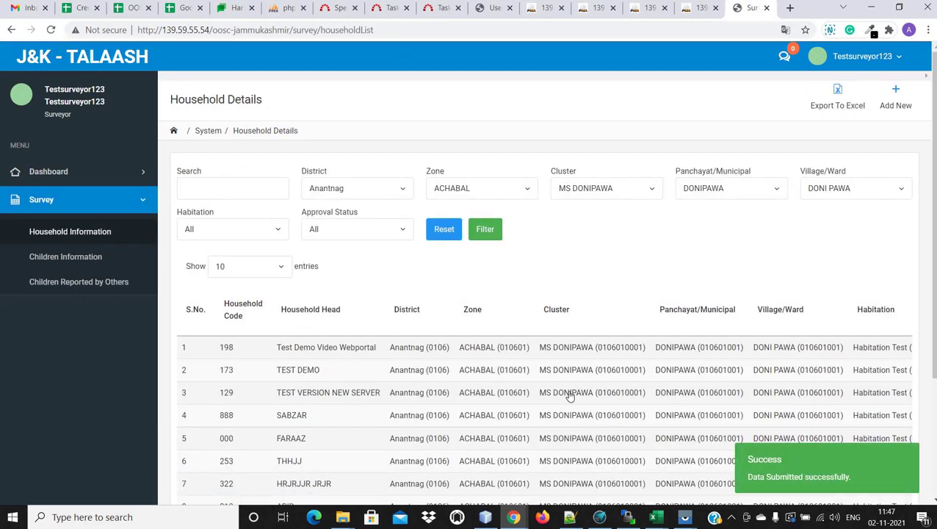
Step: Dismiss the success message and review household 198's code, head name and occupation
click(903, 460)
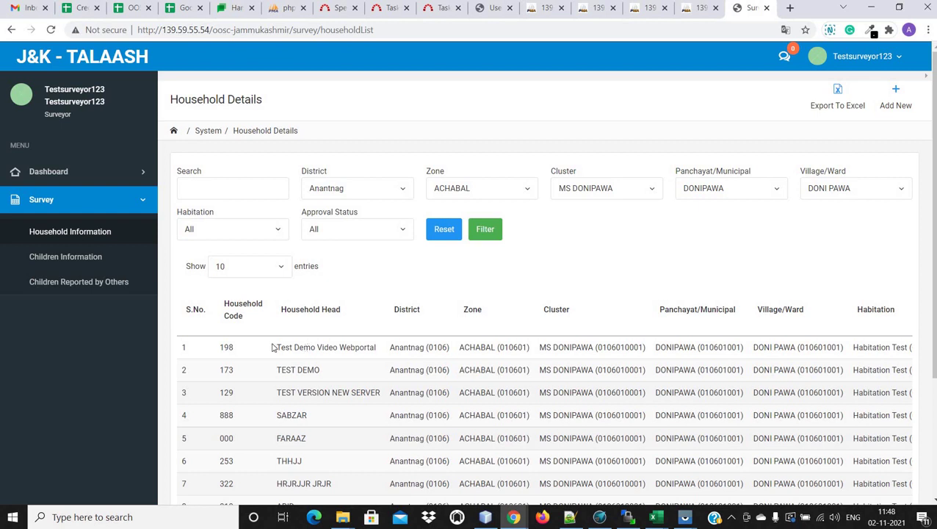
drag(218, 346, 377, 347)
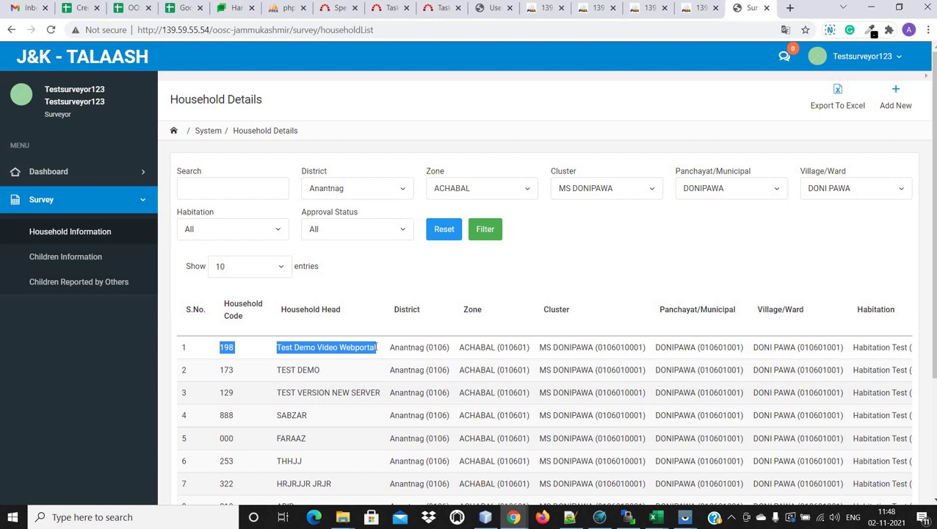
triple_click(306, 345)
double_click(323, 345)
click(415, 347)
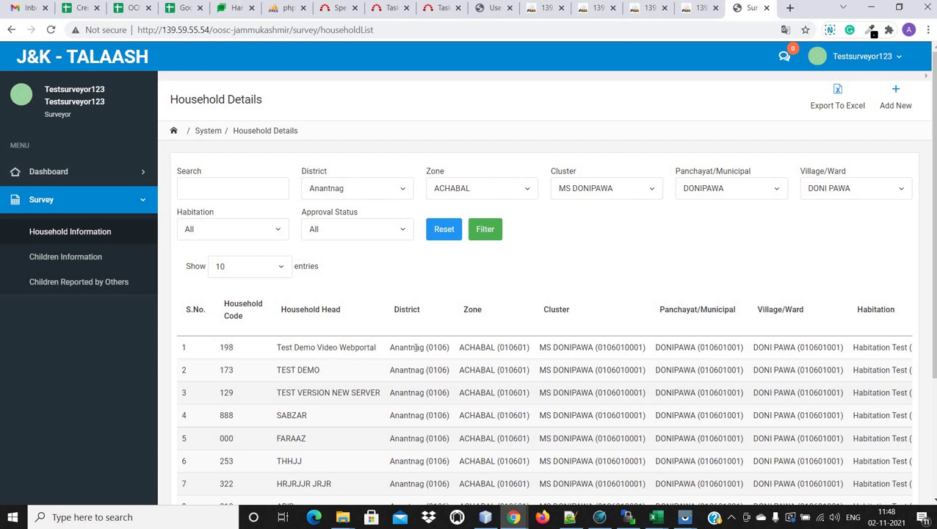
scroll(416, 348, right, 10)
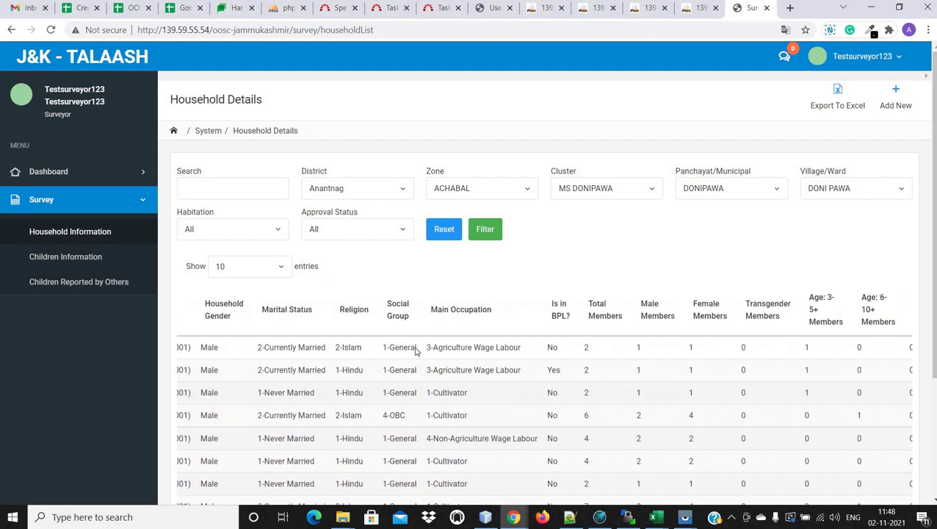
drag(446, 347, 540, 348)
click(564, 349)
Step: Confirm household 198 shows Pending for Approval, then open the Children Information list
scroll(563, 349, right, 1)
scroll(564, 350, right, 8)
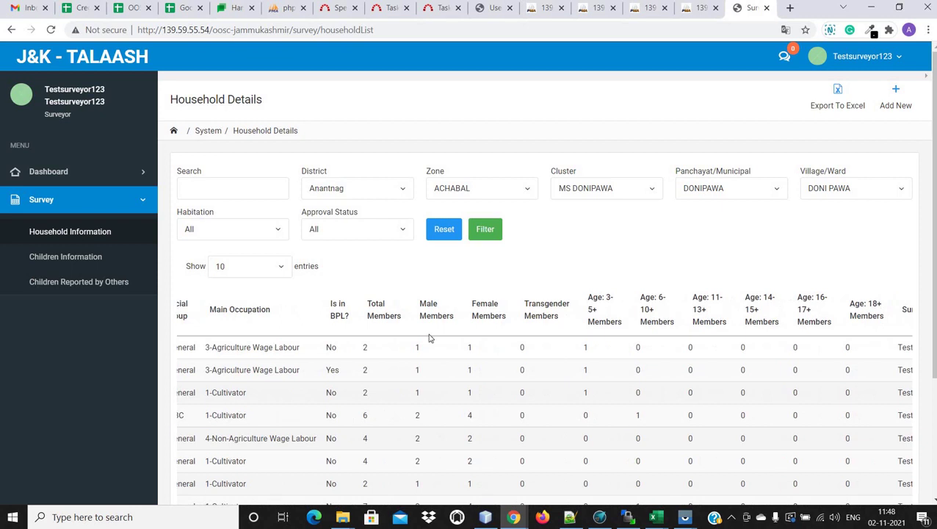
drag(416, 347, 588, 348)
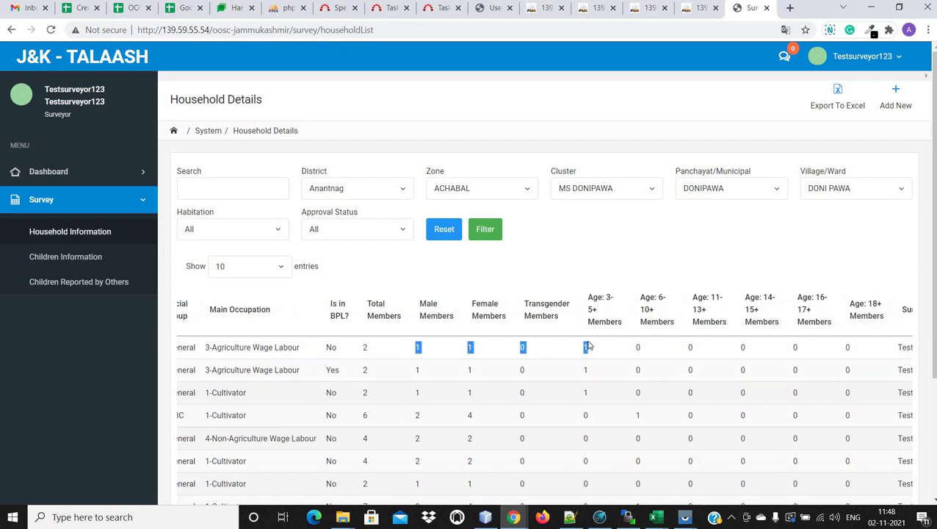
double_click(586, 346)
drag(693, 347, 744, 348)
scroll(752, 345, right, 18)
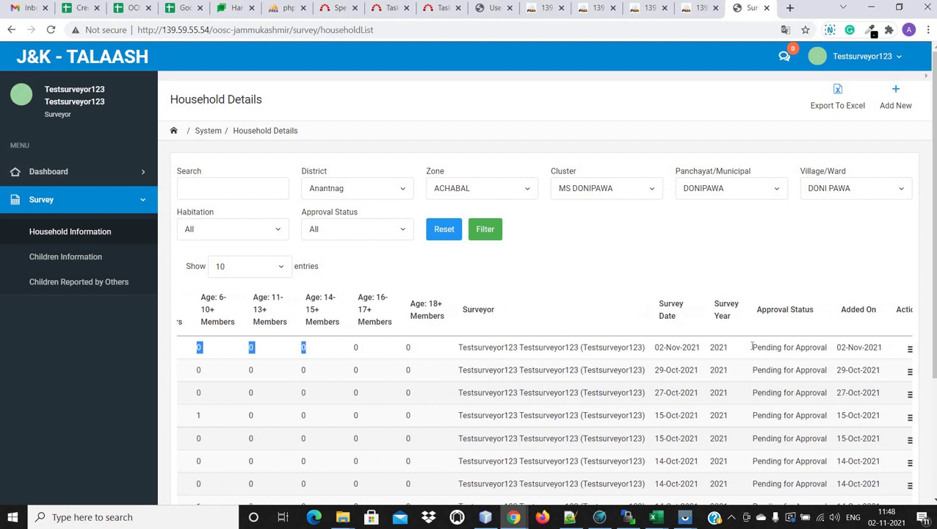
drag(737, 347, 820, 351)
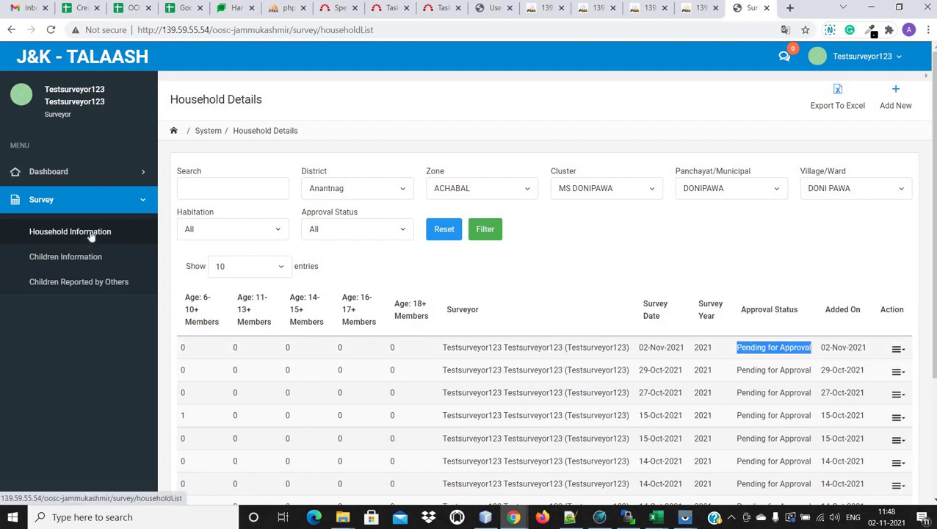
click(72, 258)
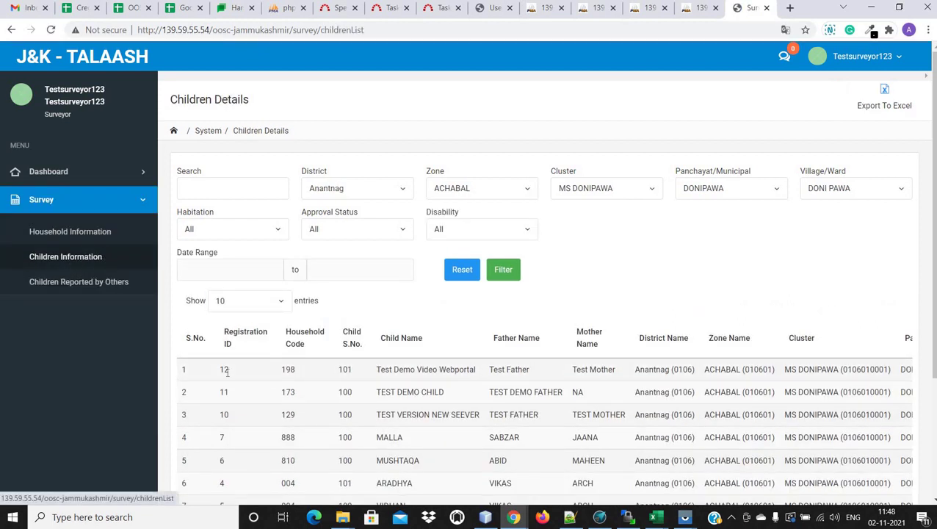
Step: Check row 1's Action menu in Household Information, then switch to the administrator's window
drag(277, 371, 837, 371)
click(46, 231)
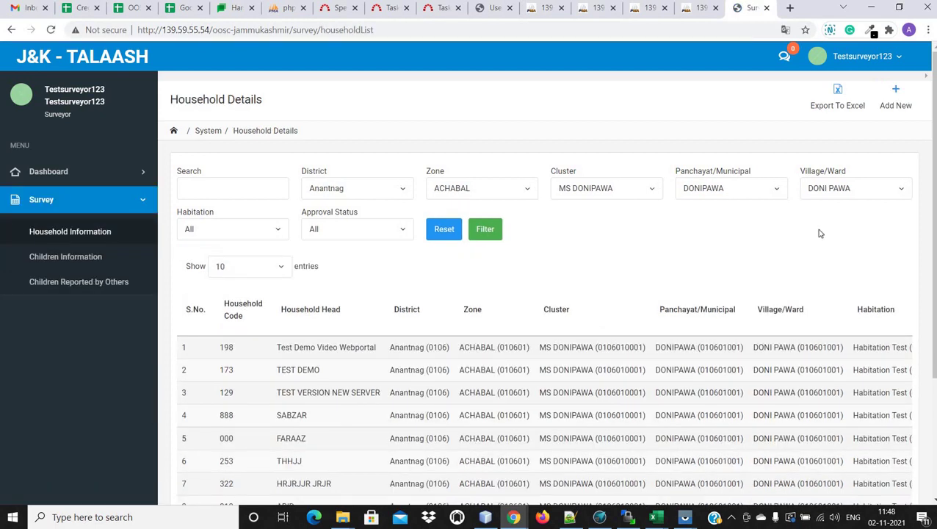
scroll(499, 292, down, 1)
scroll(512, 297, right, 4)
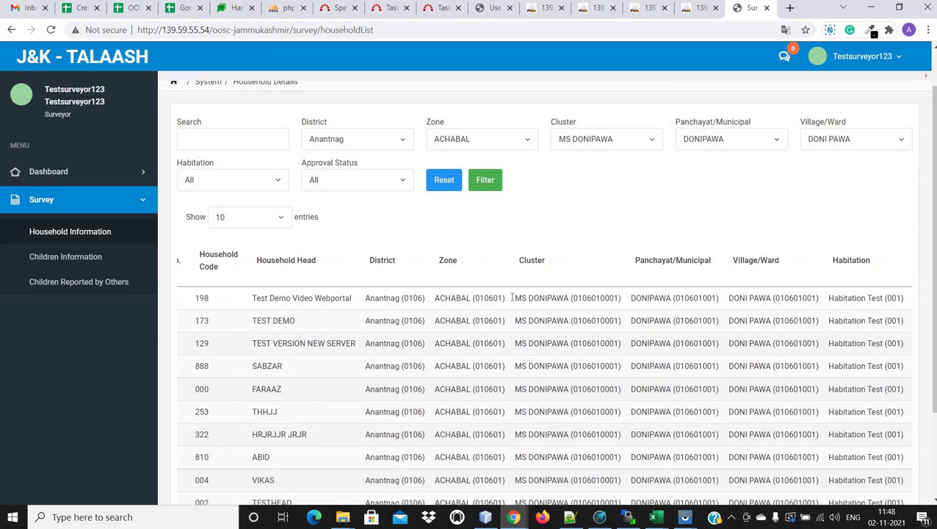
scroll(512, 297, right, 10)
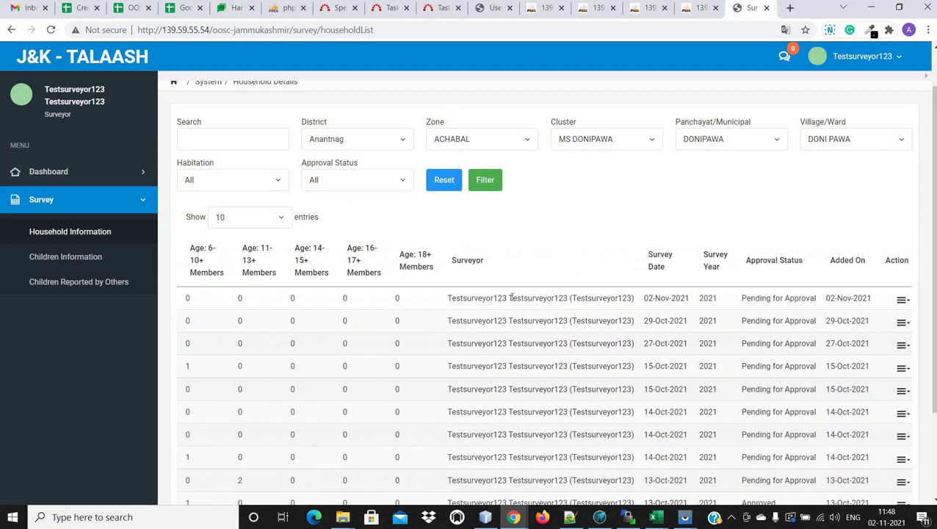
click(899, 299)
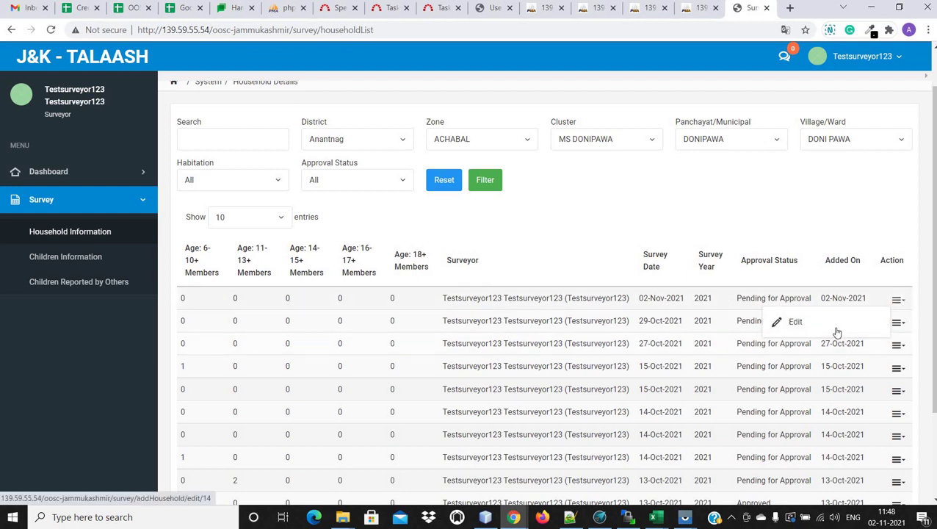
click(759, 211)
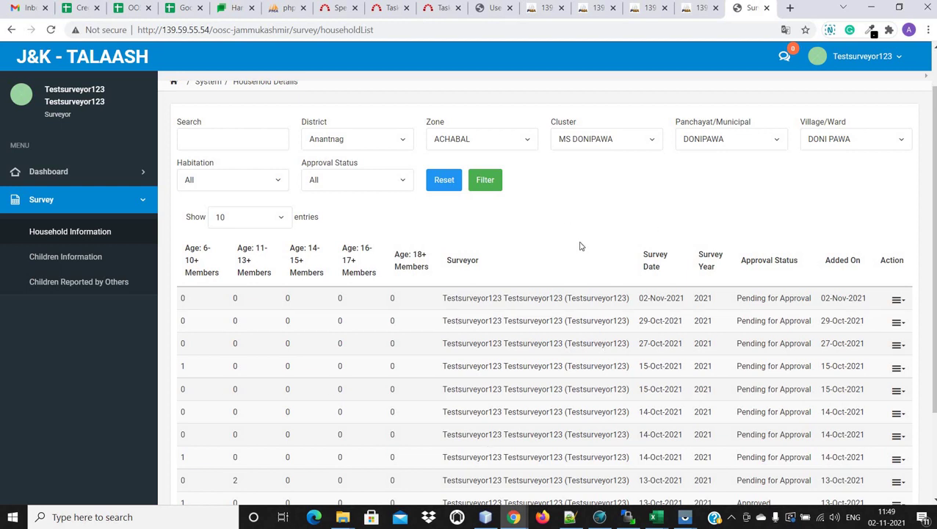
key(alt+Tab)
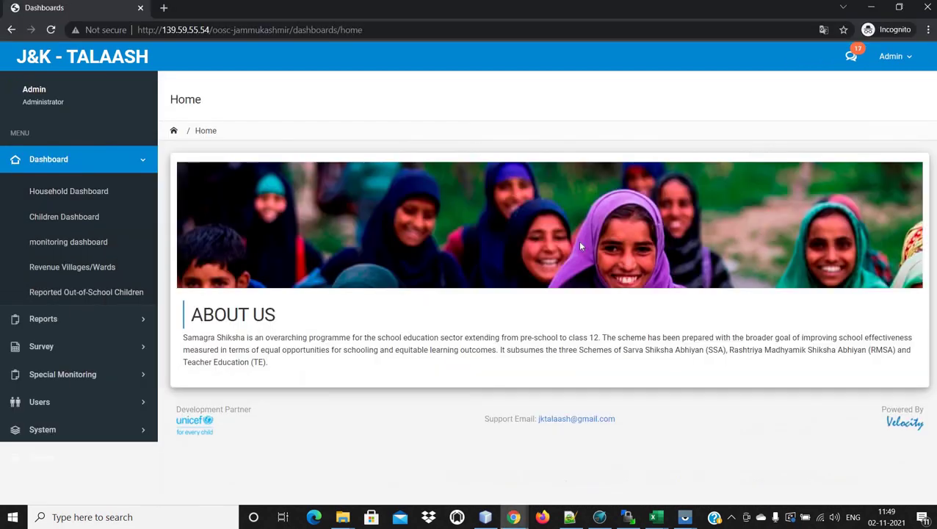
Step: Sign in with username Admin and the administrator password
click(49, 349)
click(57, 250)
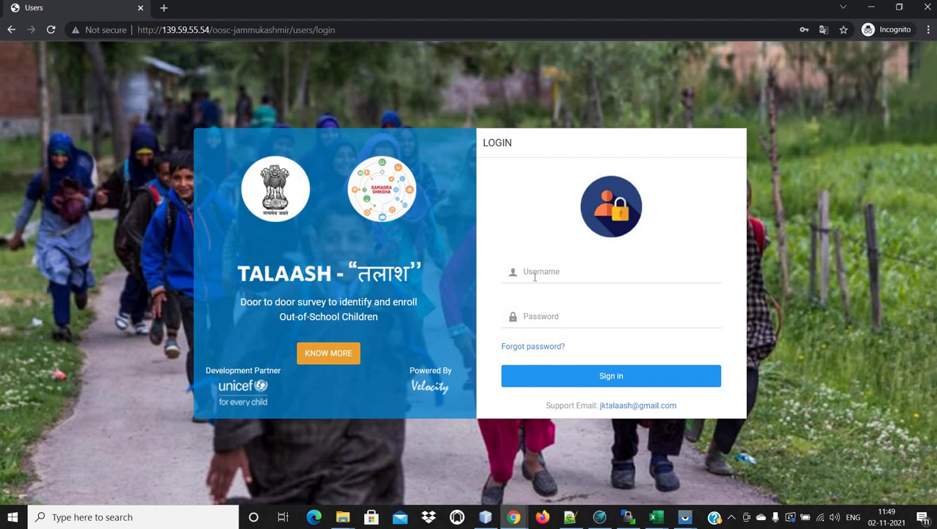
click(535, 277)
text(Admin)
key(Tab)
text(a)
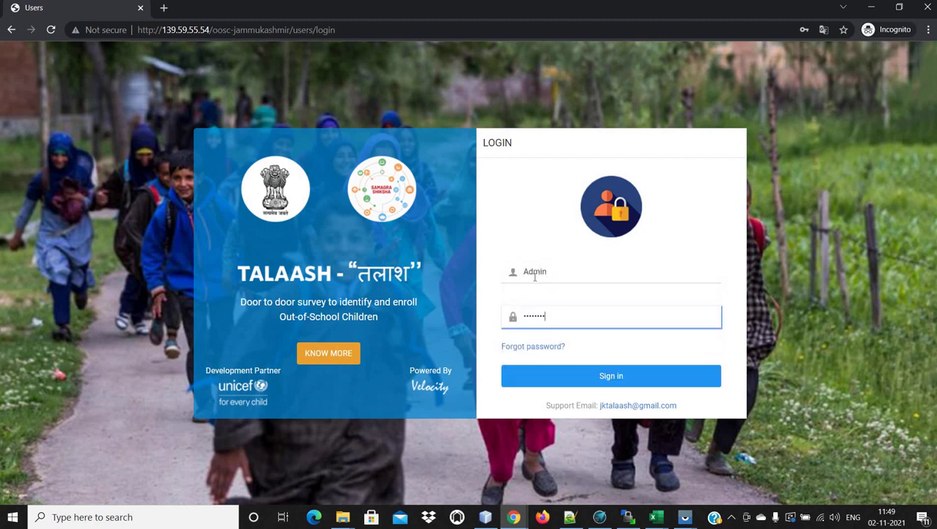
key(Return)
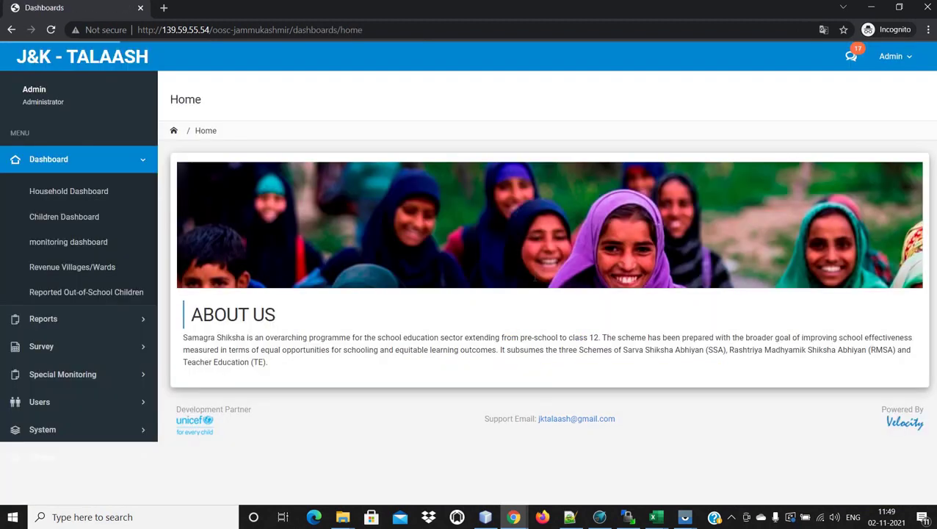
Step: View household 198's Approve/Disapprove actions in Survey > Household Information, then return to the surveyor window
click(42, 349)
click(62, 254)
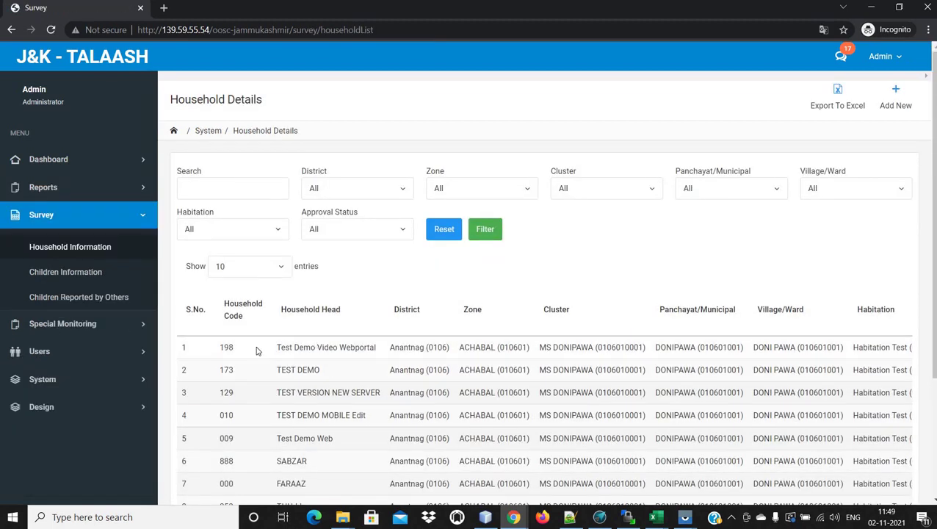
drag(272, 348, 382, 353)
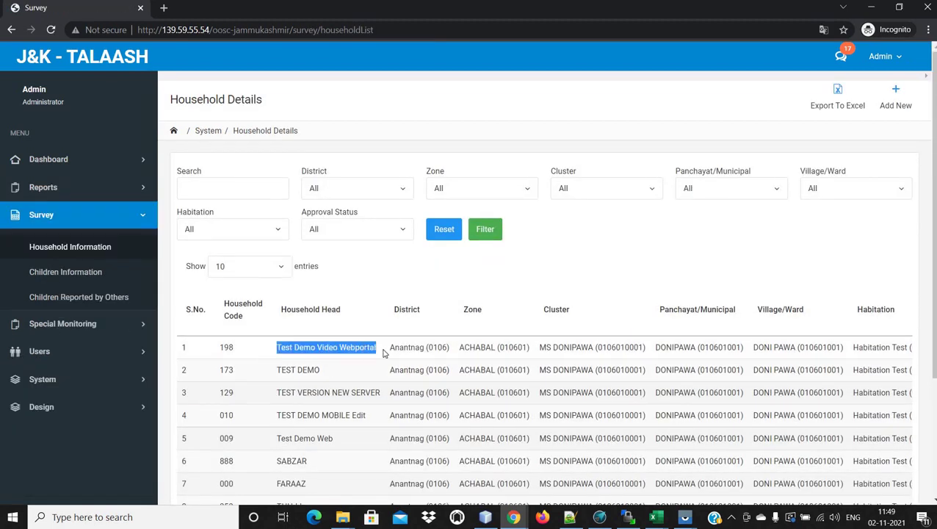
click(433, 348)
scroll(432, 348, right, 1)
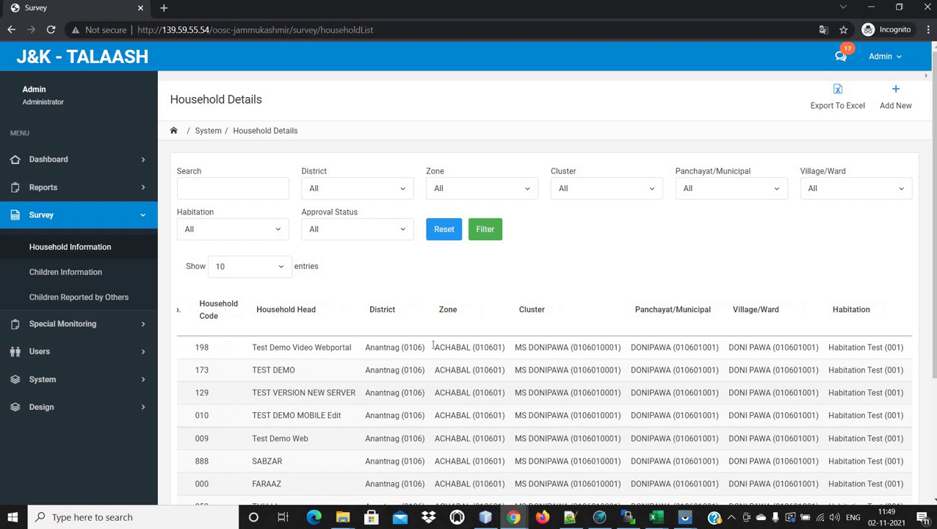
scroll(433, 348, right, 10)
scroll(432, 348, right, 5)
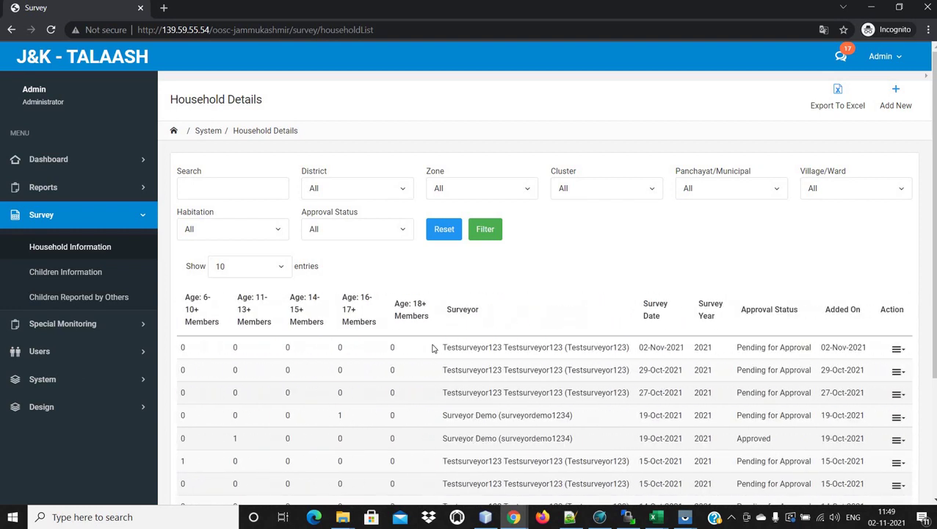
click(899, 350)
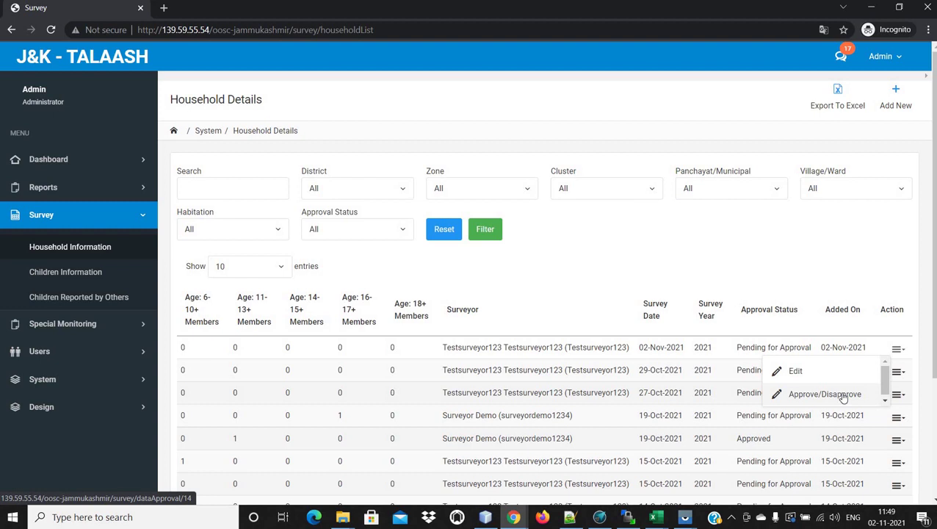
click(673, 256)
key(alt+Tab)
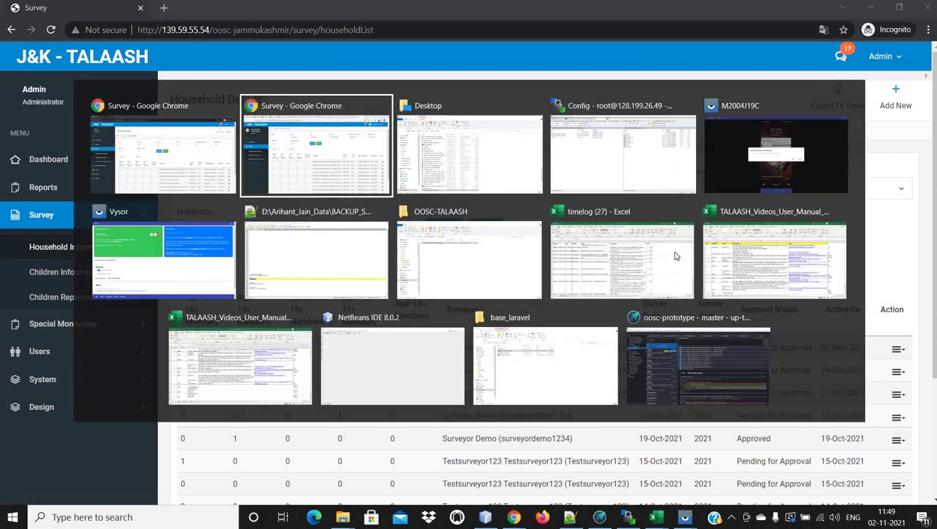